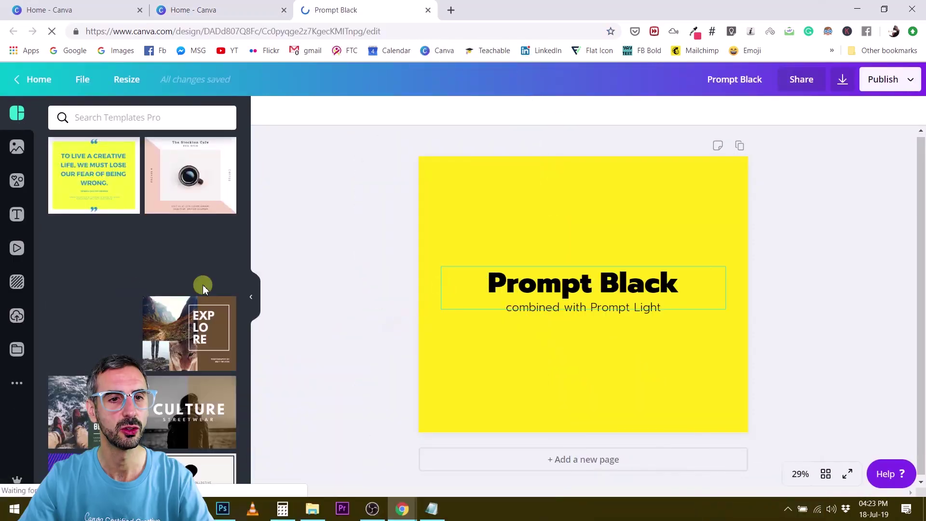
Step: Browse the account's folder list and look inside the Africa Project folder
click(23, 351)
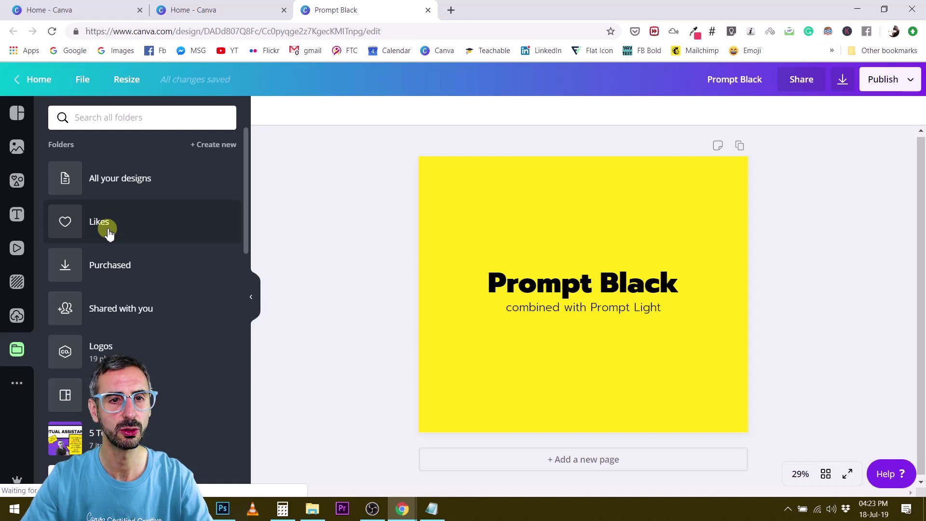
scroll(129, 344, down, 3)
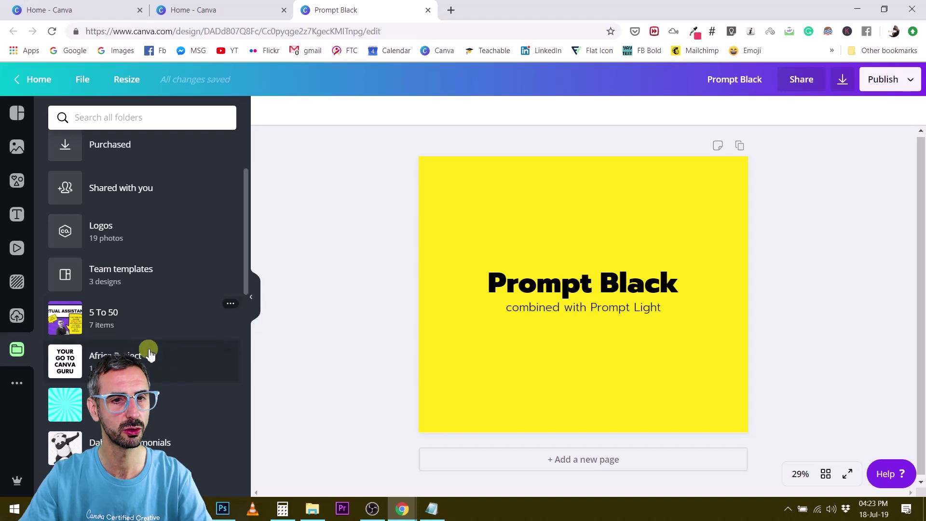
click(149, 357)
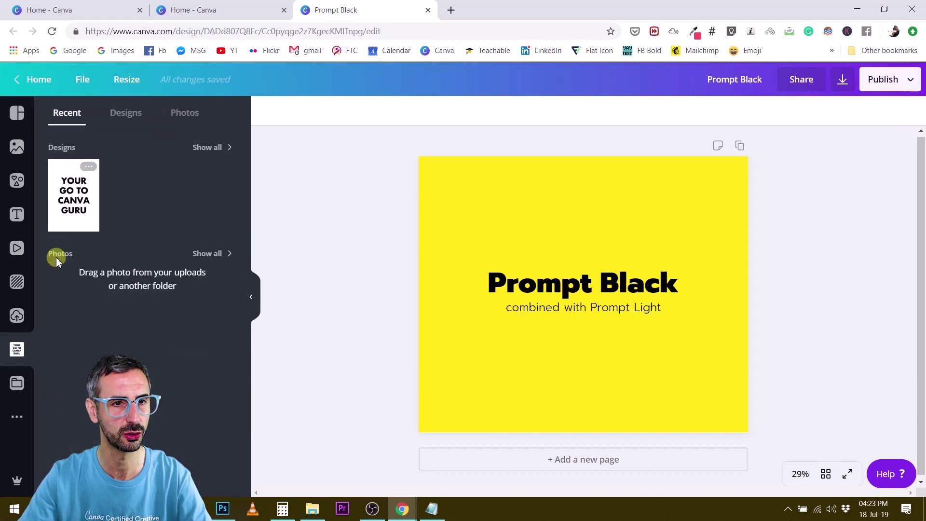
click(17, 383)
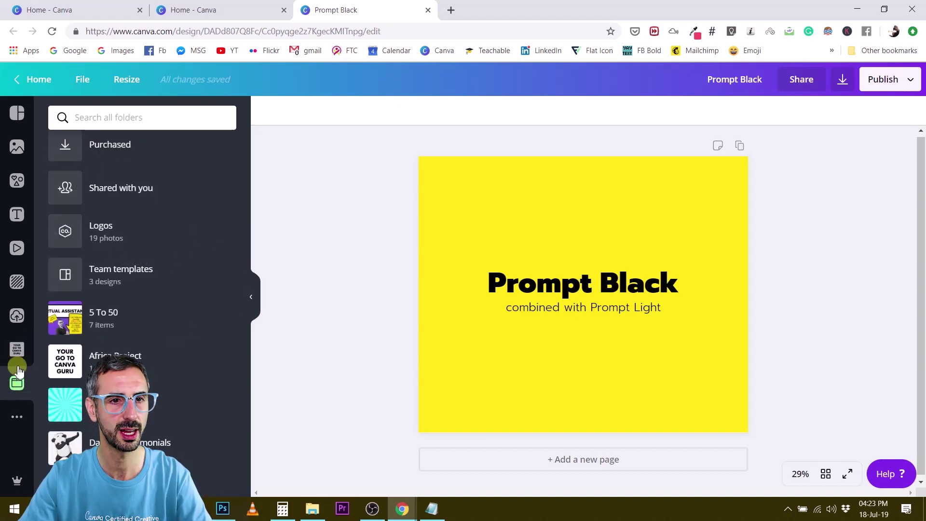
scroll(107, 283, down, 10)
scroll(121, 276, up, 10)
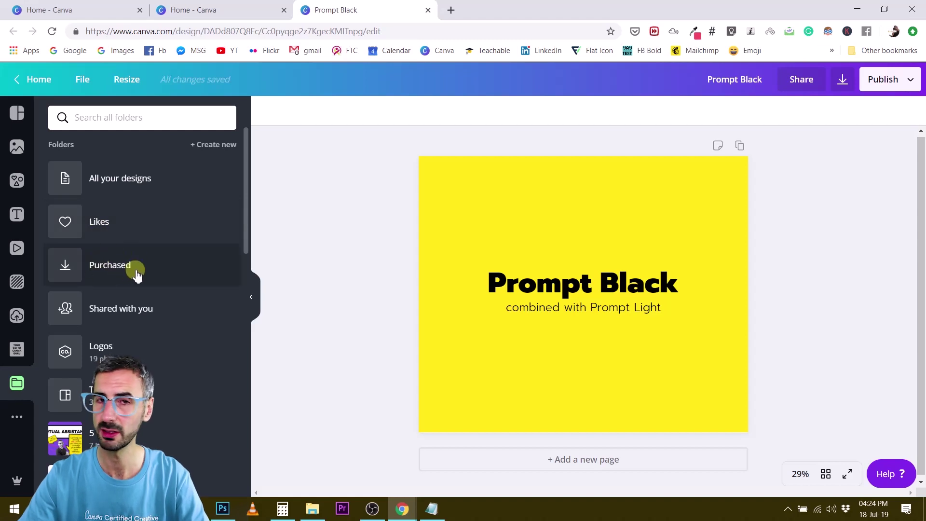
Step: Look through the items in the Purchased folder
click(118, 264)
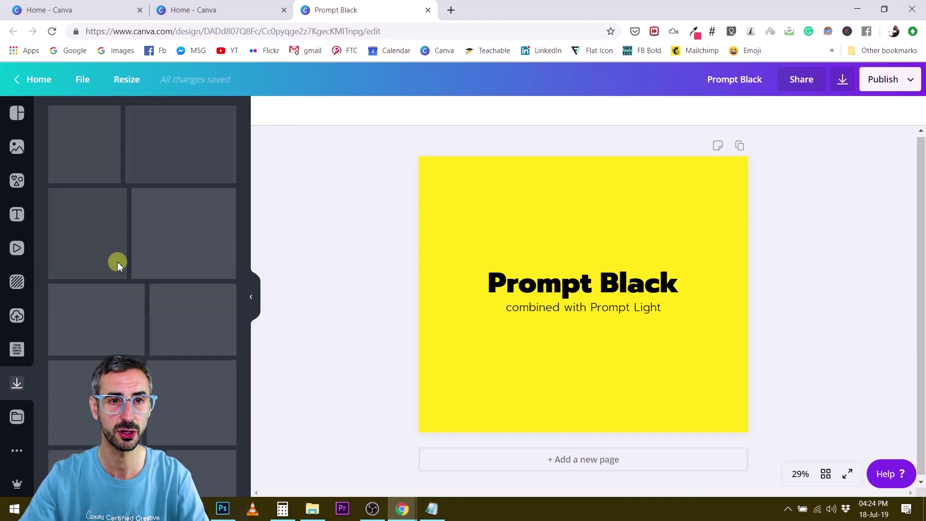
scroll(120, 293, down, 5)
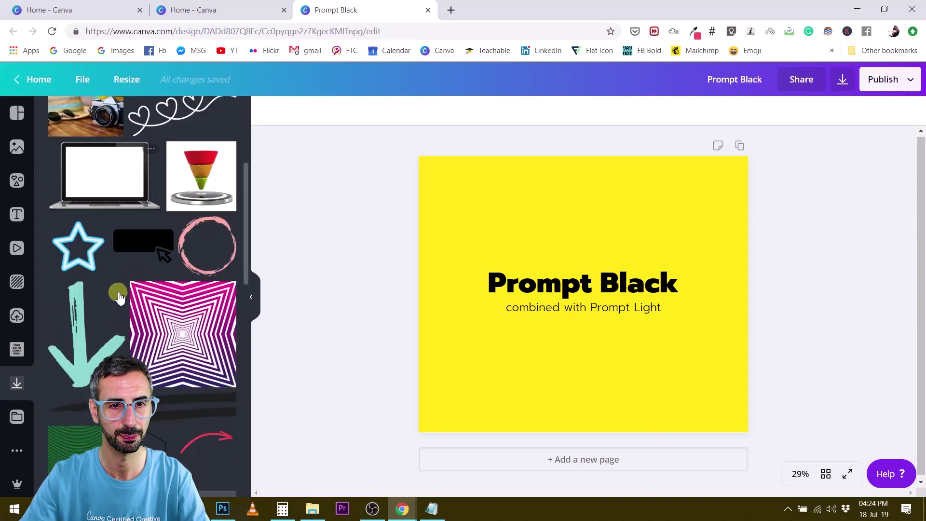
scroll(120, 295, up, 10)
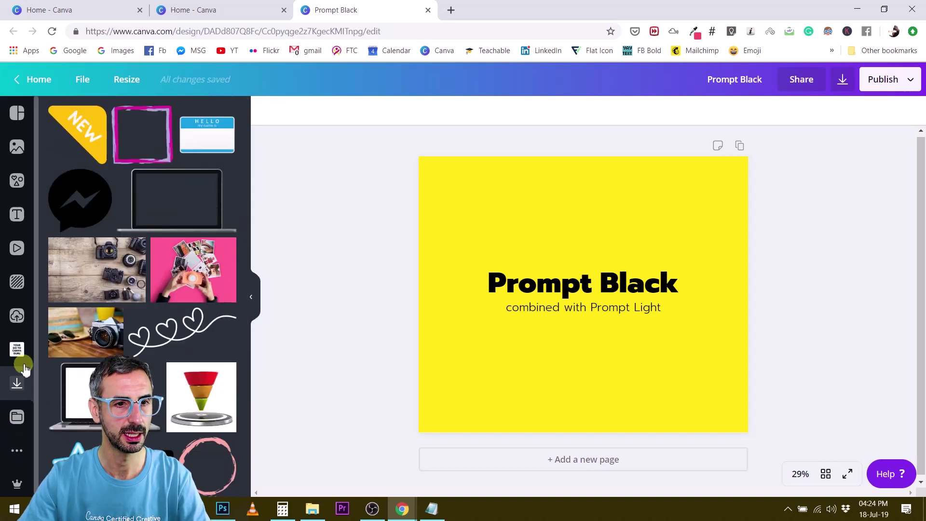
Step: Look through the designs in the Shared with you folder
click(20, 417)
scroll(120, 255, down, 1)
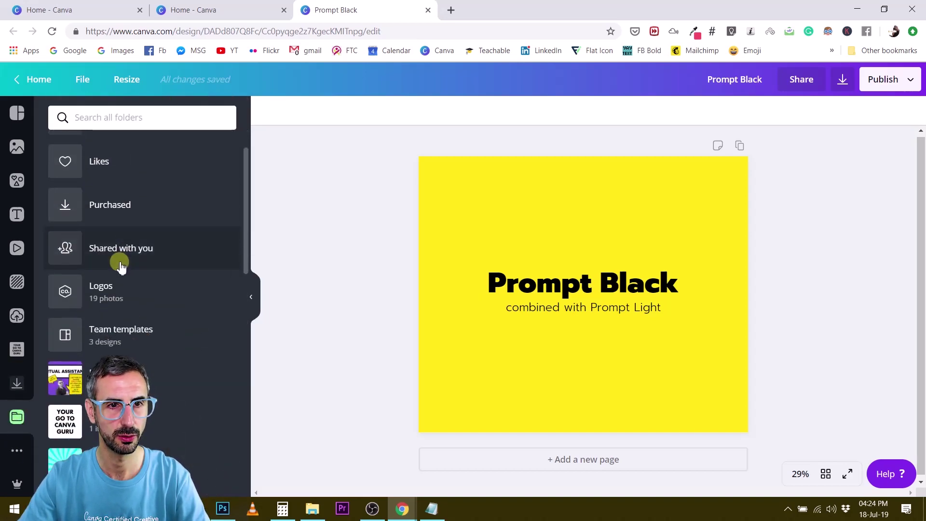
click(149, 259)
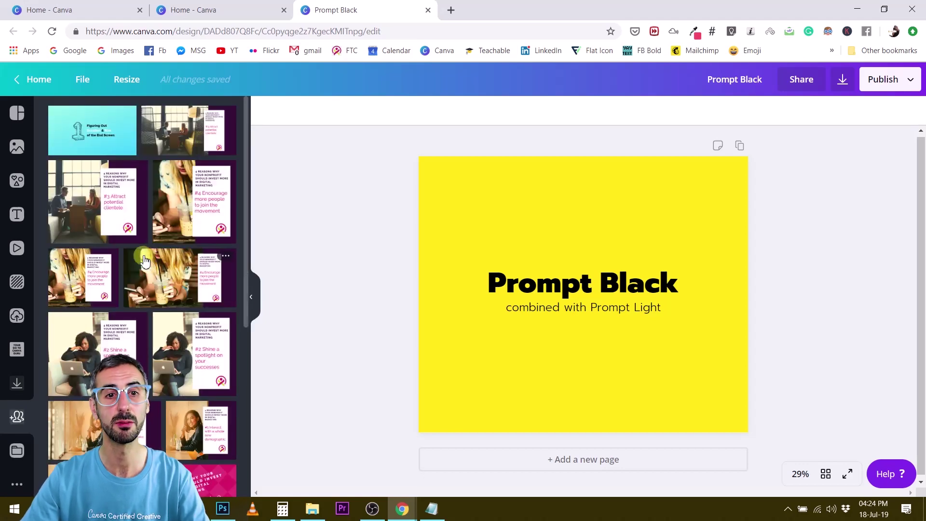
scroll(145, 260, down, 10)
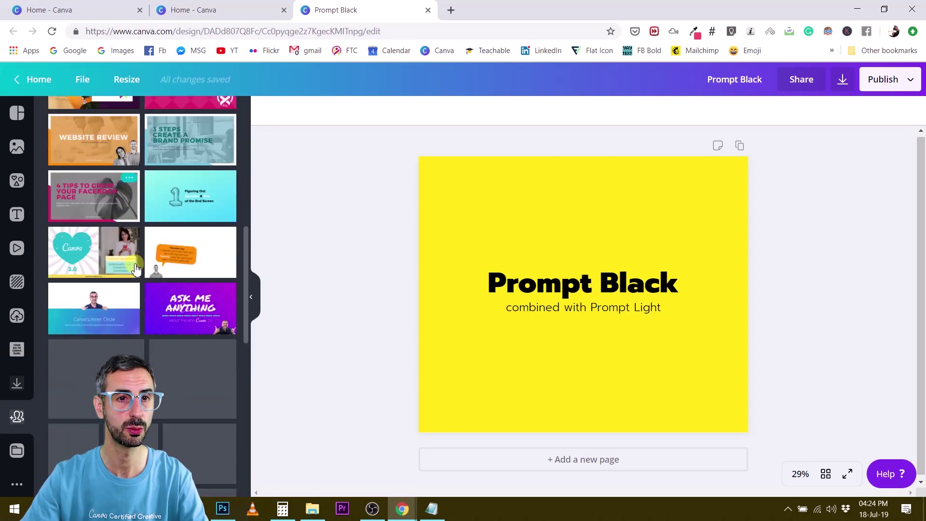
scroll(136, 269, down, 2)
Step: Try to add the LULU09 photo from File Explorer to the photos of the Africa Project folder
click(10, 418)
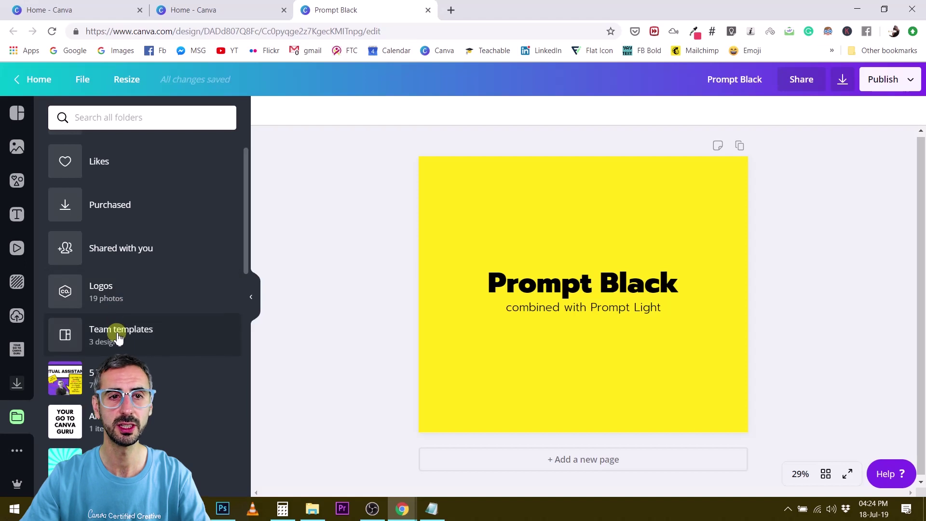
scroll(120, 332, down, 2)
scroll(101, 260, down, 3)
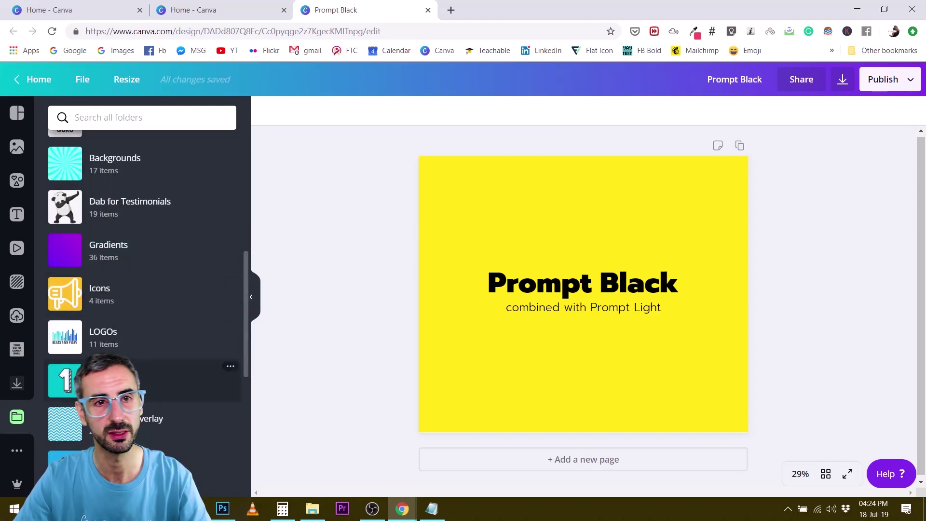
scroll(94, 244, up, 3)
click(93, 247)
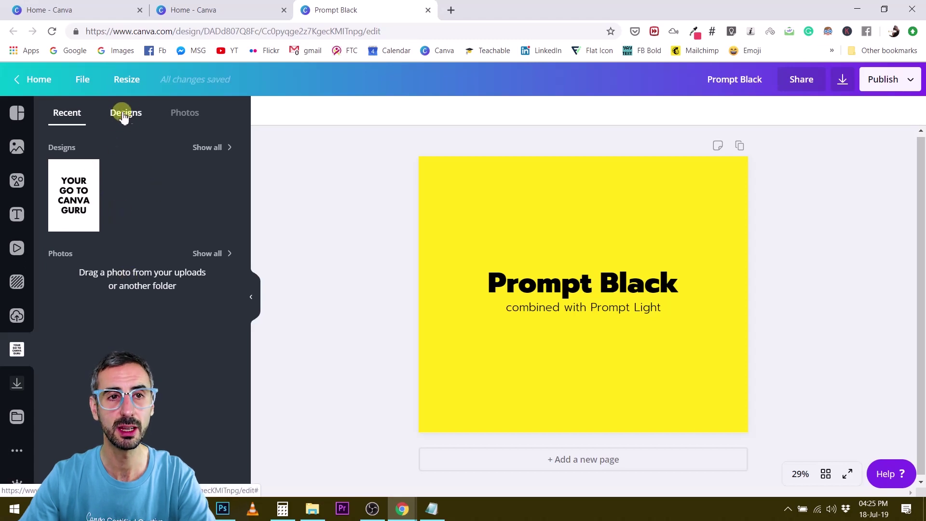
click(197, 121)
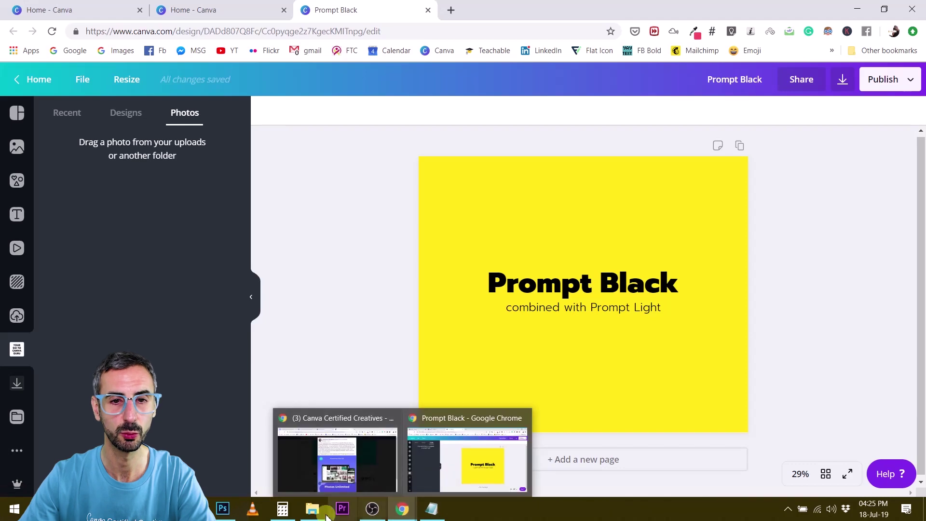
click(312, 509)
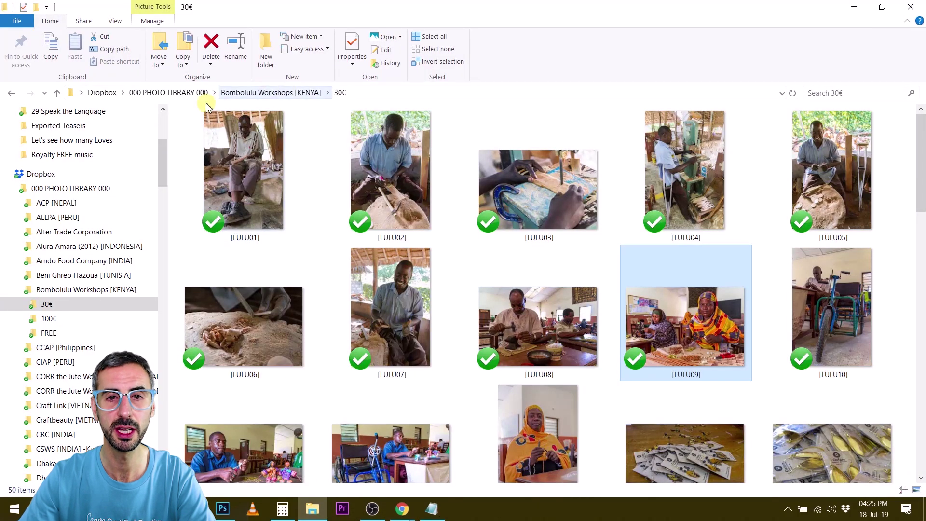
drag(668, 345, 124, 228)
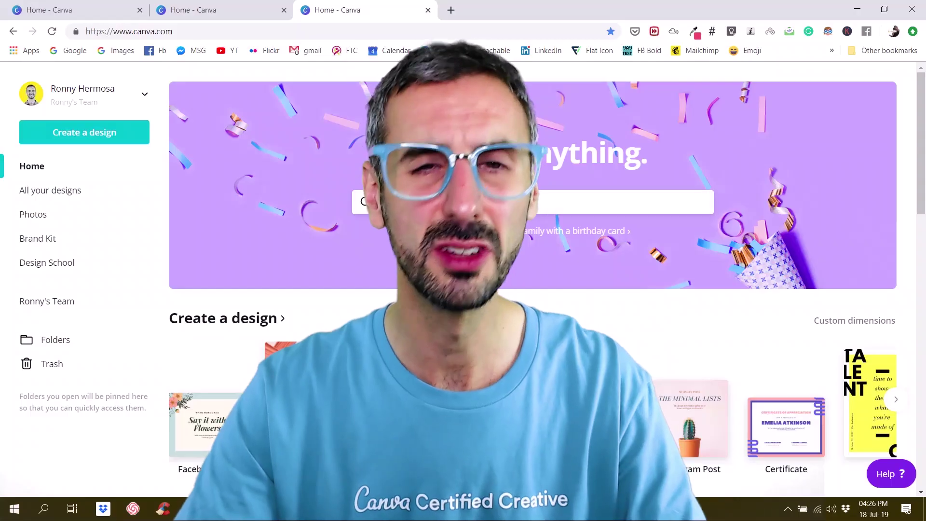
Step: Open the existing "Summer is here!" design from the home page's own designs
scroll(530, 279, down, 3)
scroll(291, 271, down, 5)
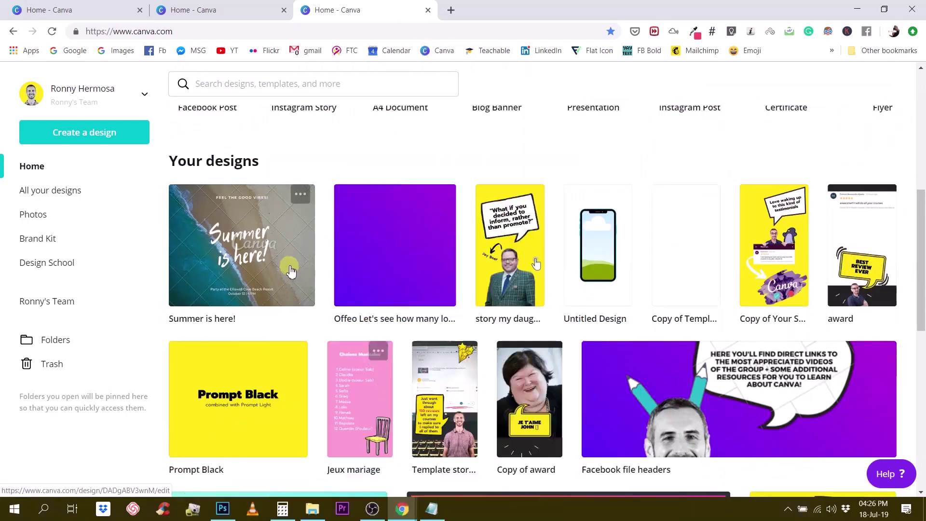
click(291, 271)
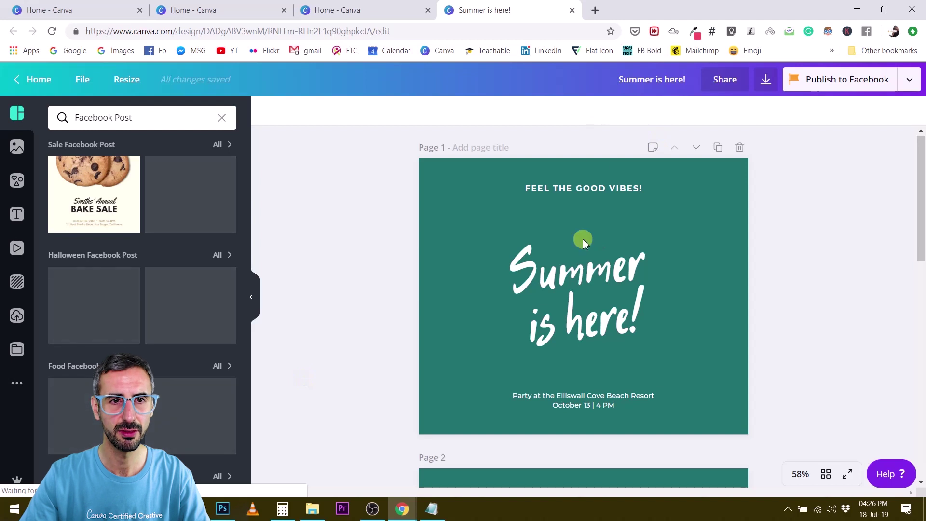
Step: Replace the "FEEL THE GOOD VIBES!" line on page 1 with "TIME TO ESCAPE"
click(574, 186)
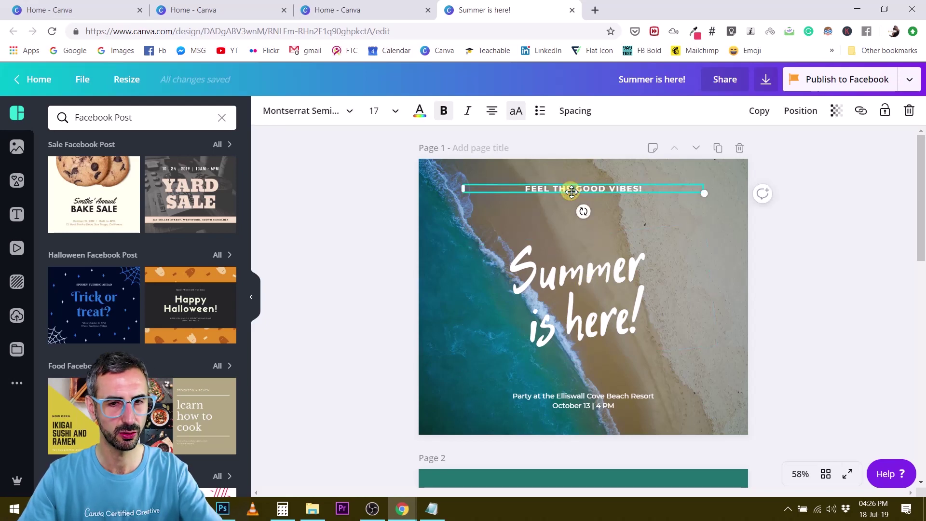
click(572, 191)
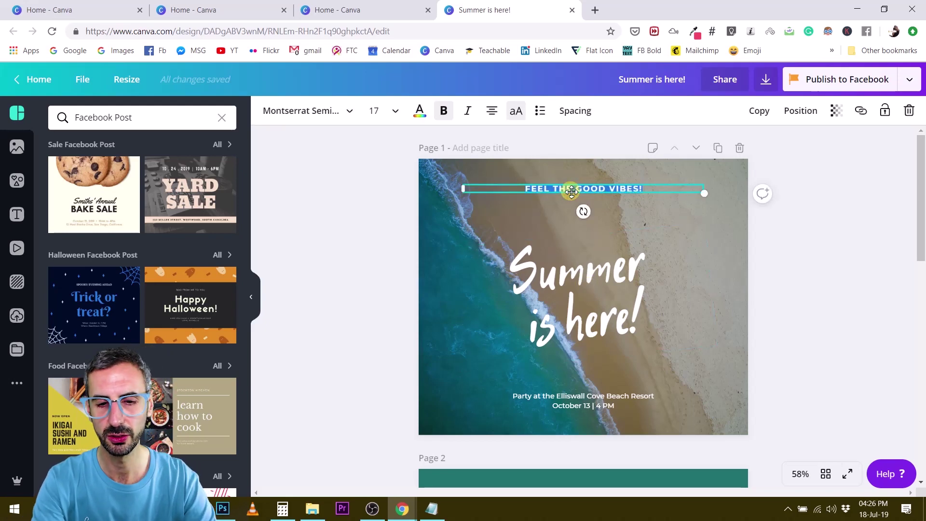
text(TIME TO)
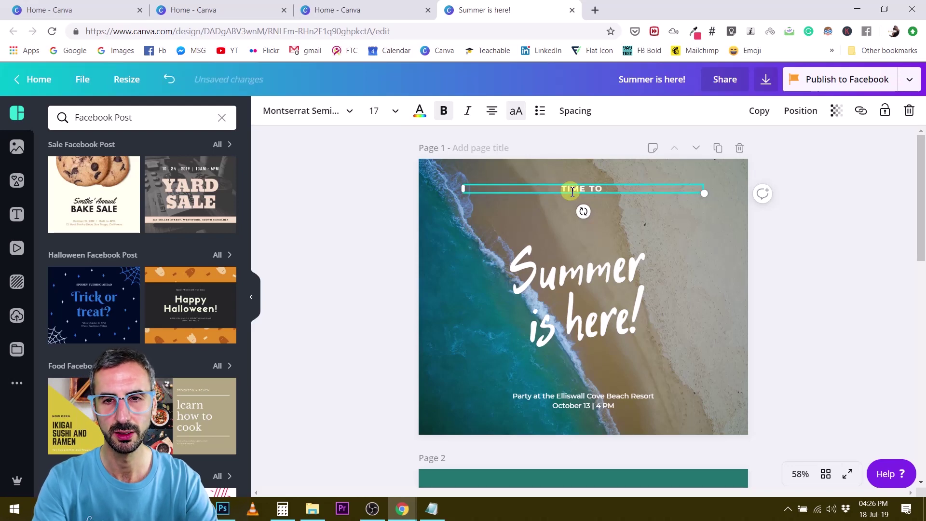
text( ESCAPE)
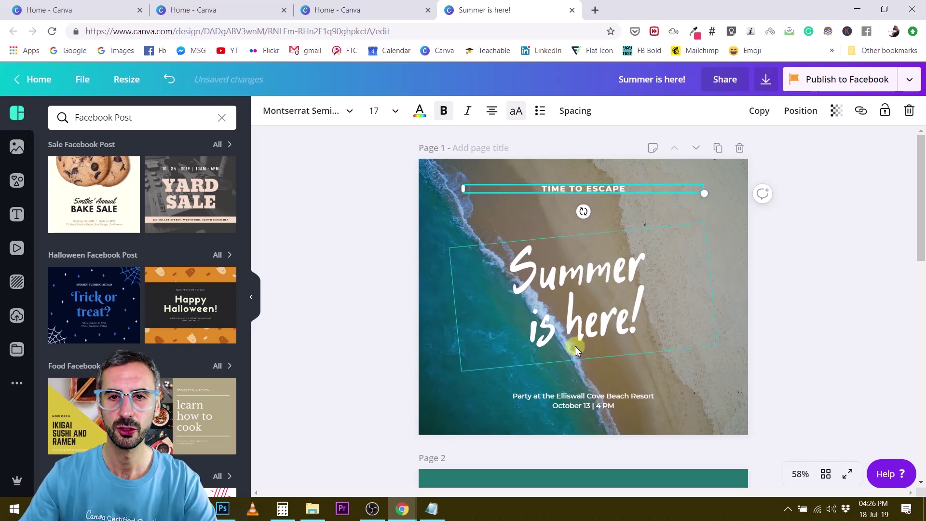
click(582, 399)
click(582, 400)
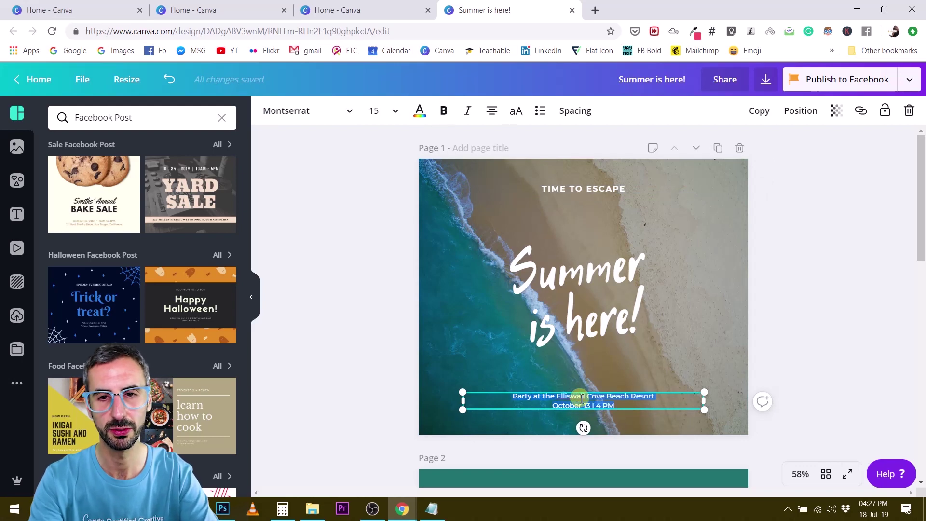
key(BackSpace)
text(www.holiday.com)
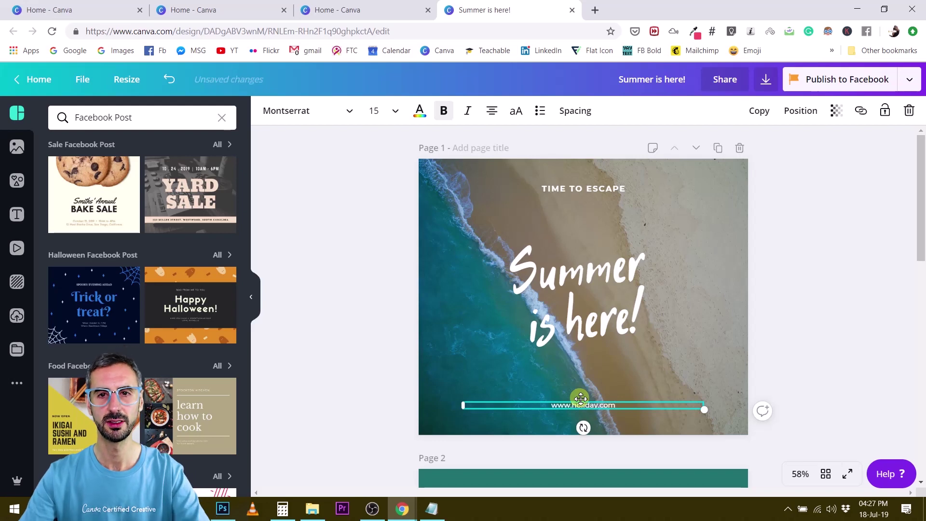
click(881, 244)
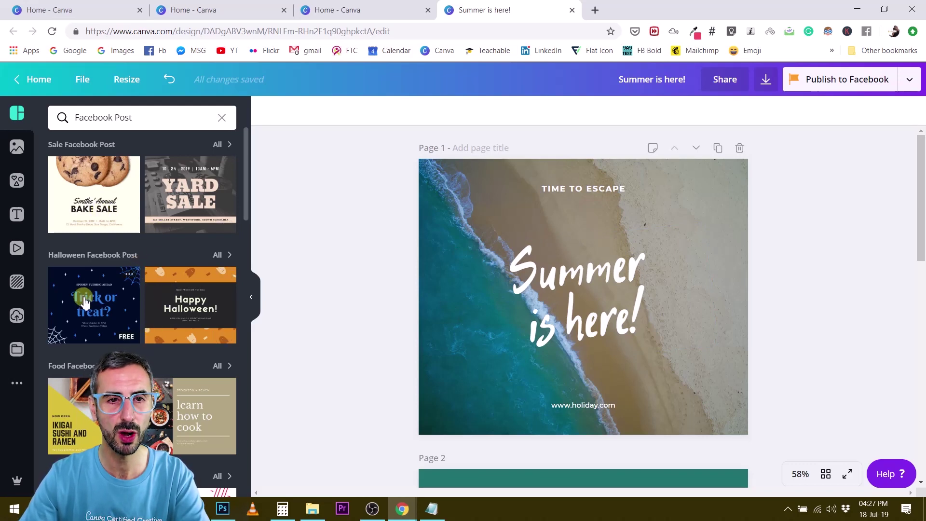
Step: Apply the Ikigai Sushi and Ramen template to page 1, followed by the Spring Flash Sale template
click(118, 415)
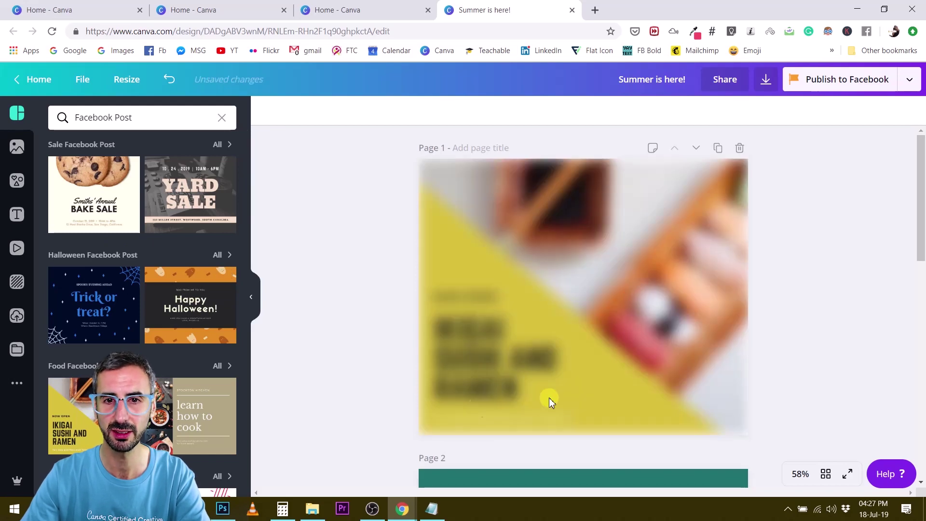
click(621, 256)
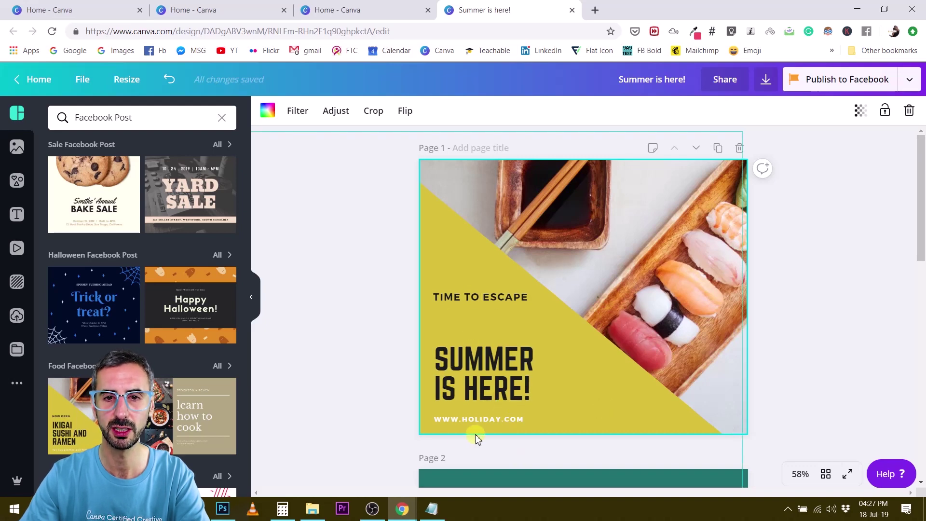
scroll(156, 347, down, 2)
scroll(156, 348, down, 6)
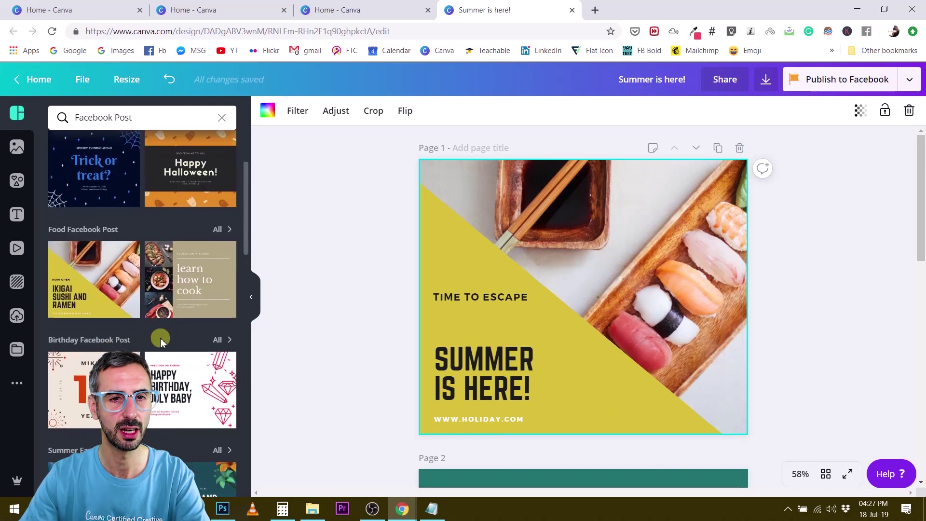
click(96, 381)
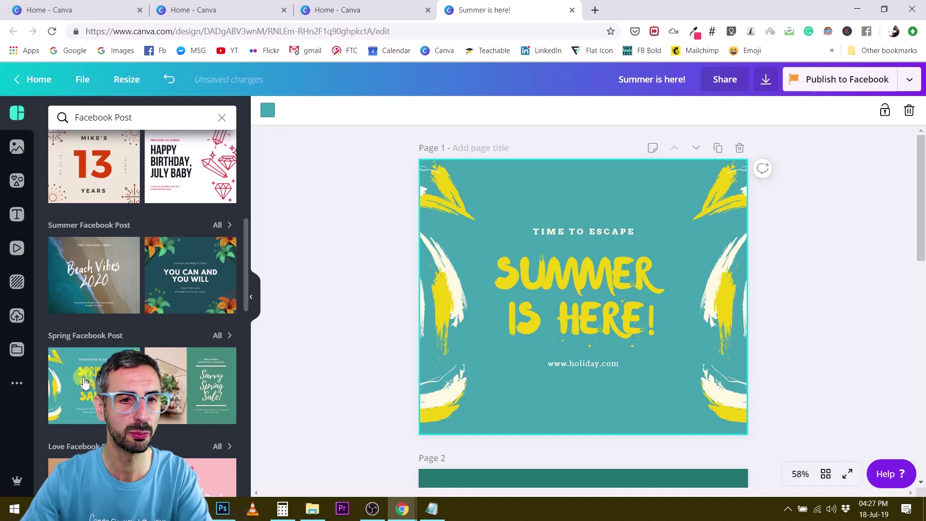
Step: Apply the pink Happy Valentine's Day template from the Love Facebook Post category to page 1
scroll(168, 384, down, 3)
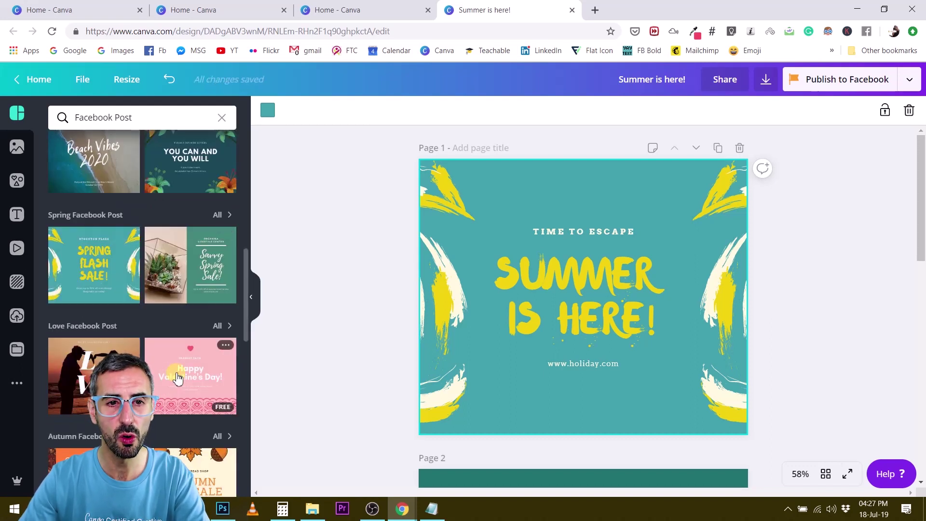
click(170, 383)
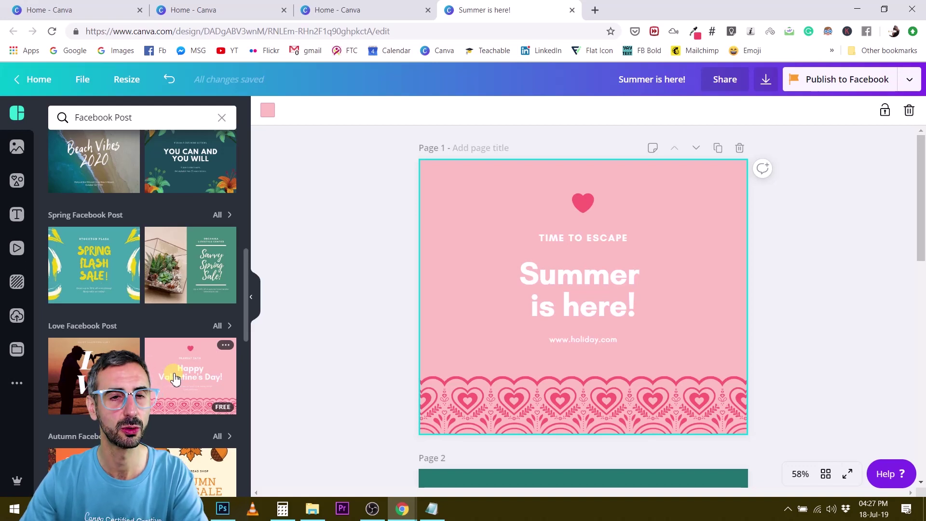
scroll(219, 303, up, 8)
scroll(219, 304, up, 2)
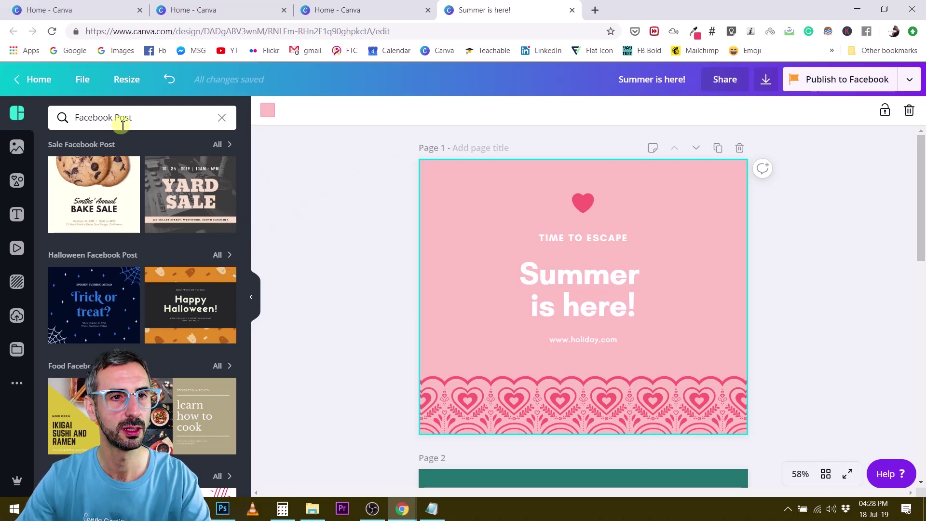
Step: Return to the Canva homepage and create a new blank Facebook Post design
click(39, 80)
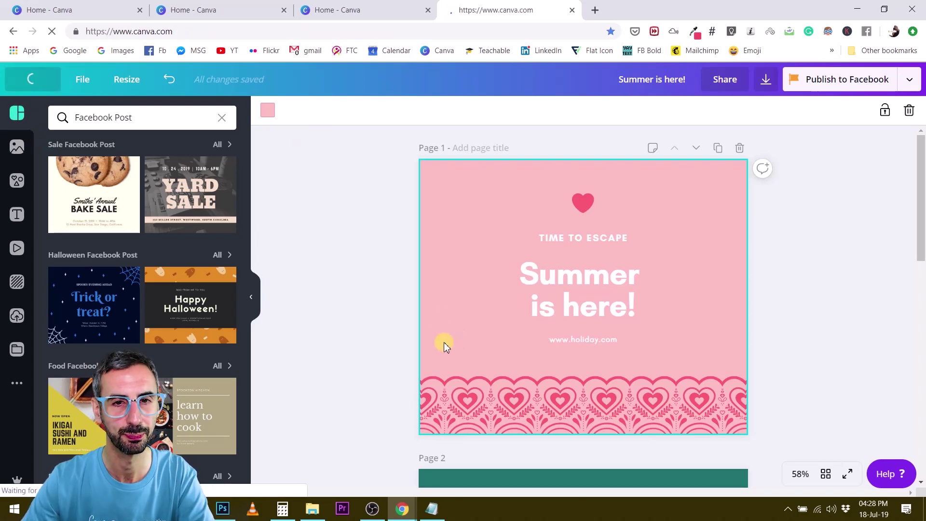
scroll(364, 369, down, 2)
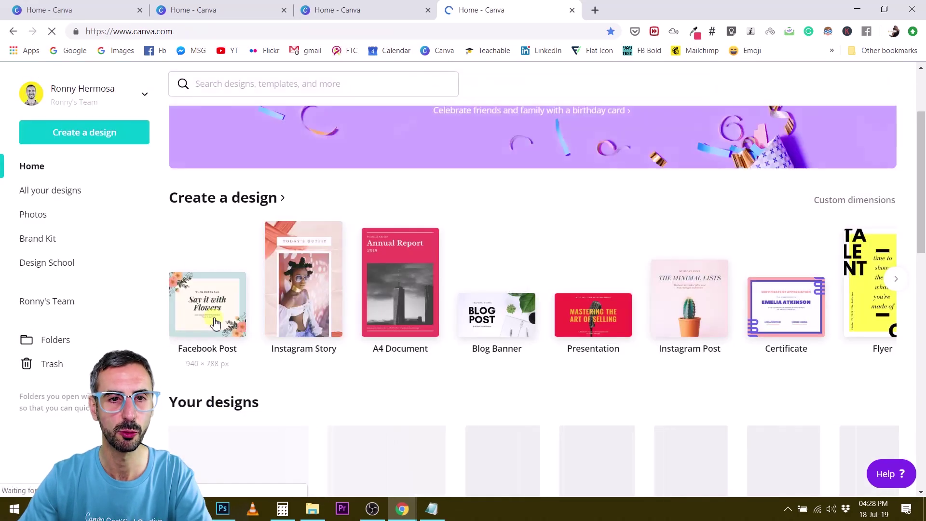
click(215, 324)
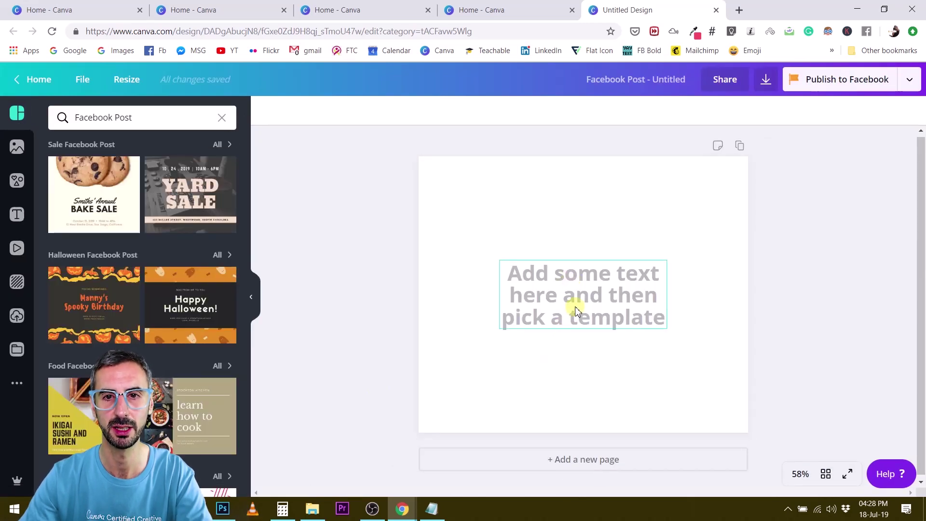
Step: Replace the placeholder text on the blank page with "Test the content transfer feature"
click(576, 308)
click(573, 300)
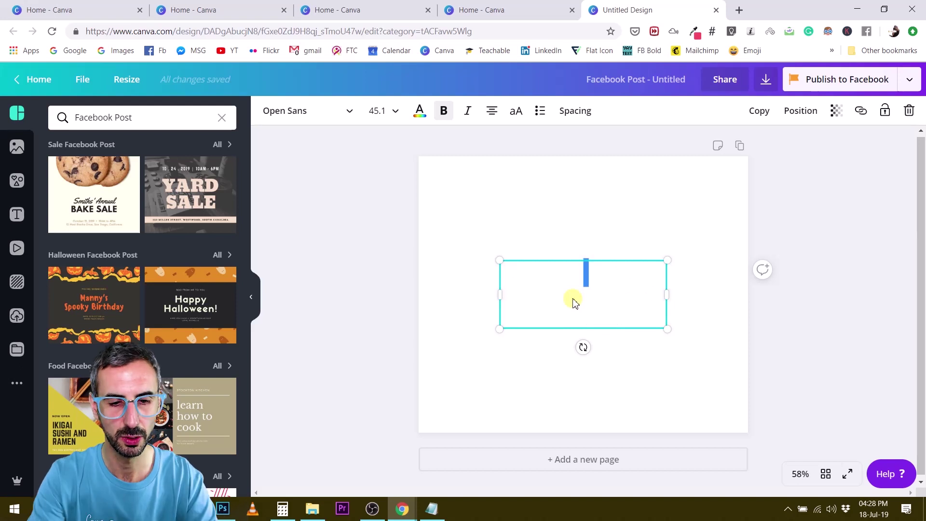
text(Test the)
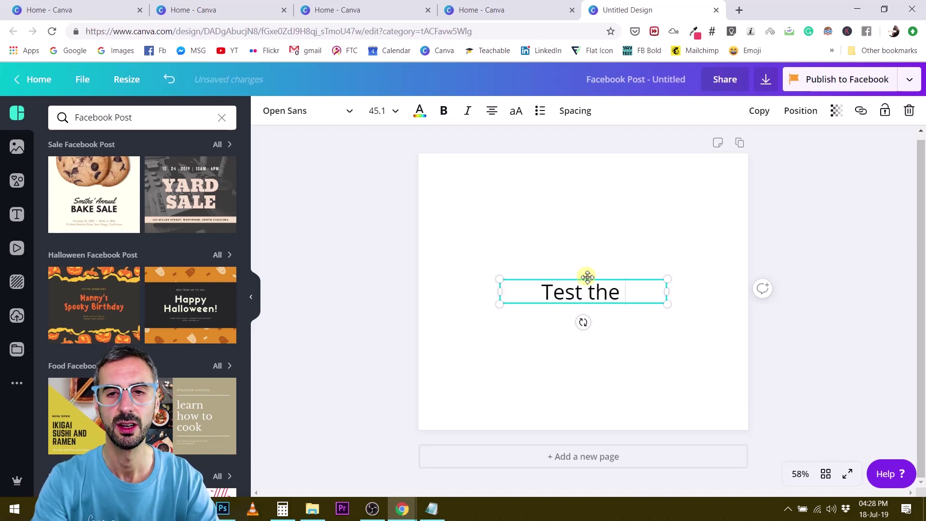
text( content)
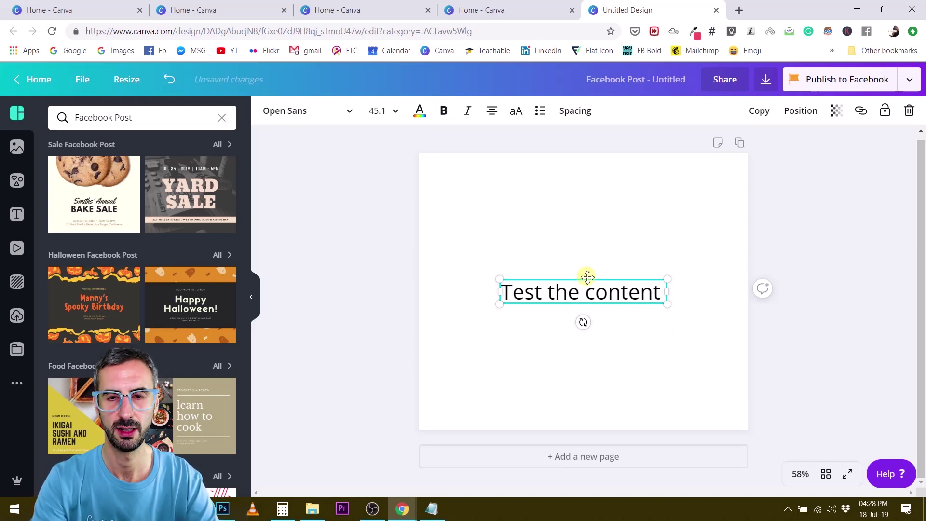
text( trans)
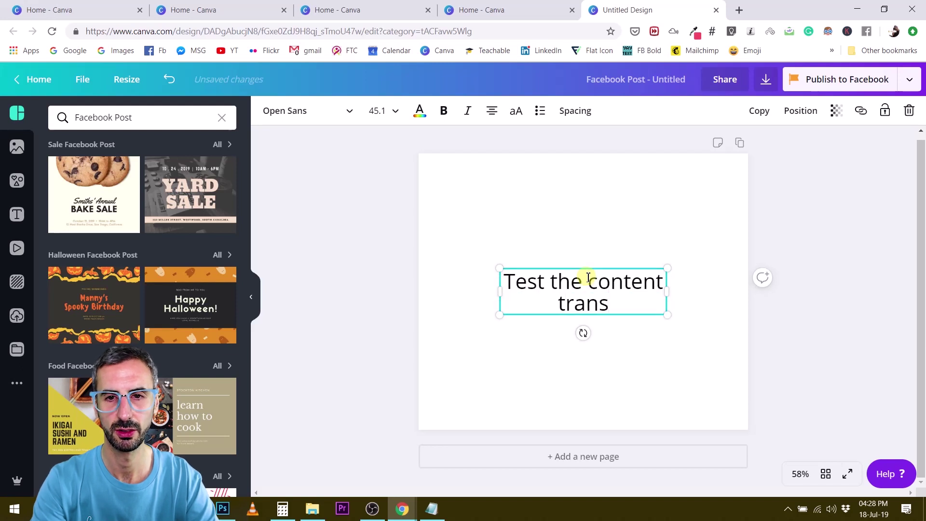
text(fer feature)
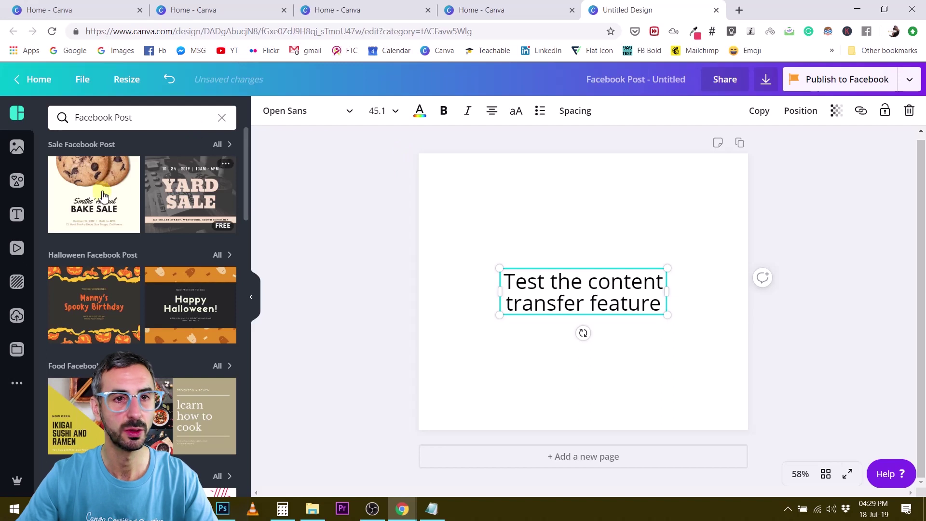
Step: Apply the Yard Sale template, followed by the Happy Halloween and Spooky Birthday templates, to the text-only page
click(180, 192)
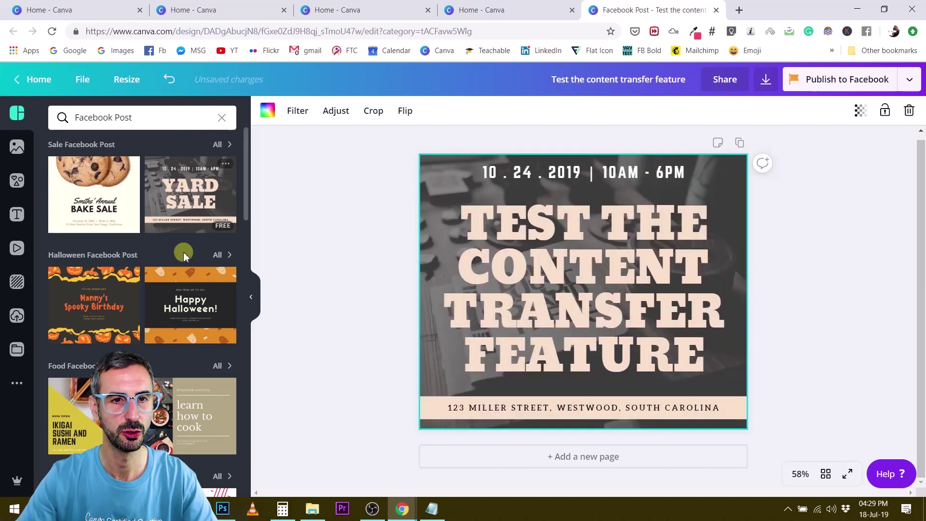
click(182, 294)
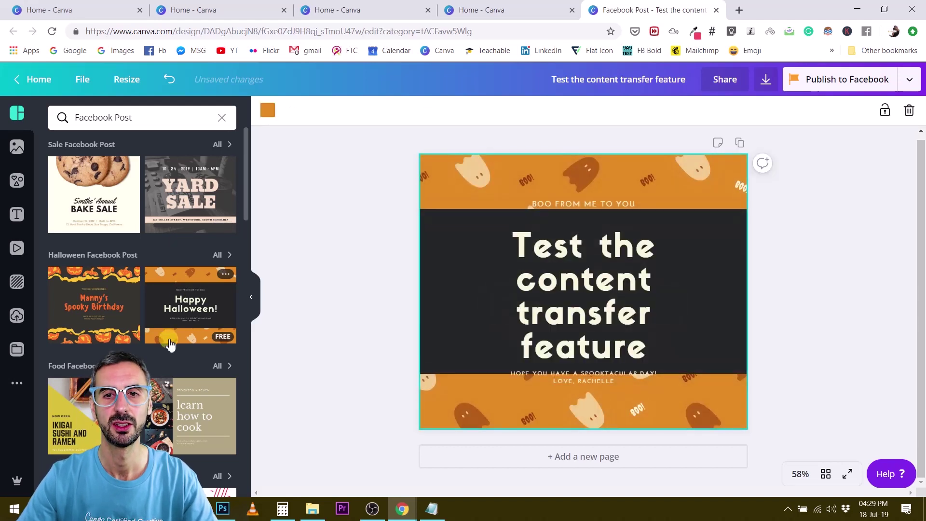
click(91, 314)
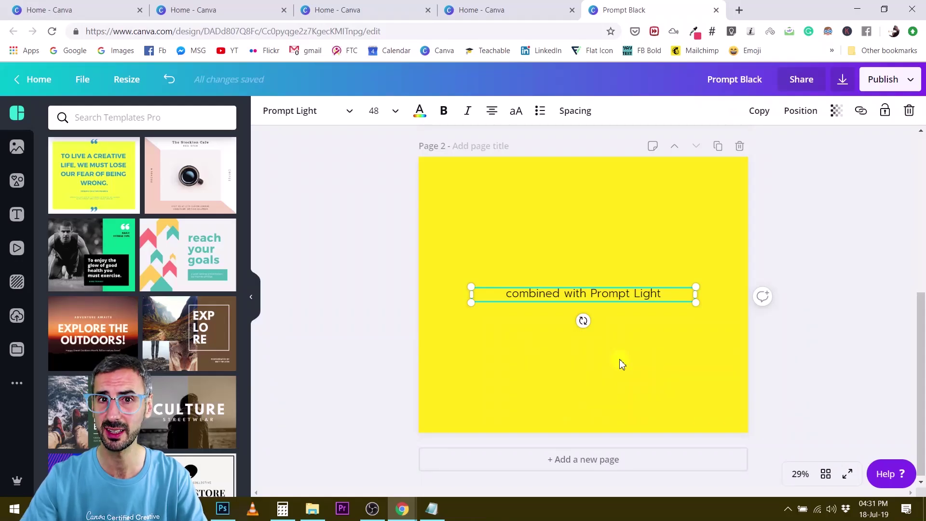
Step: Replace the "combined with Prompt Light" text on page 2 with the paragraph beginning "Stories are what Facebook is pushing the most at the moment"
double_click(608, 297)
triple_click(608, 296)
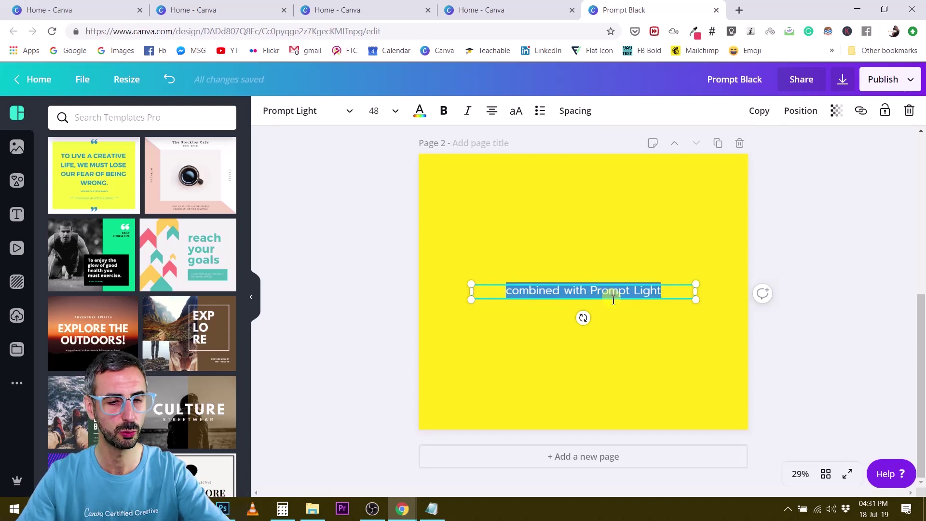
text(Stories are what Facebook is pushing the most at the moment (as we’ve seen in the previous lecture), so ephemeral content (that last only 24h) in the form of Facebook stories. Use these to show unpolished behind the scenes and address your audience directly.)
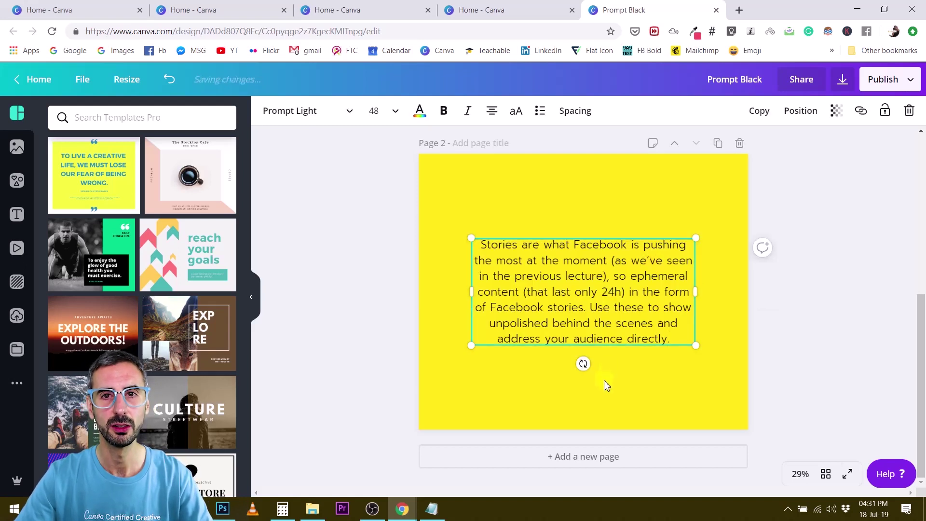
Step: Cycle the Stories paragraph through left, justified, right and centred alignment, narrowing its text box from the left side
click(497, 116)
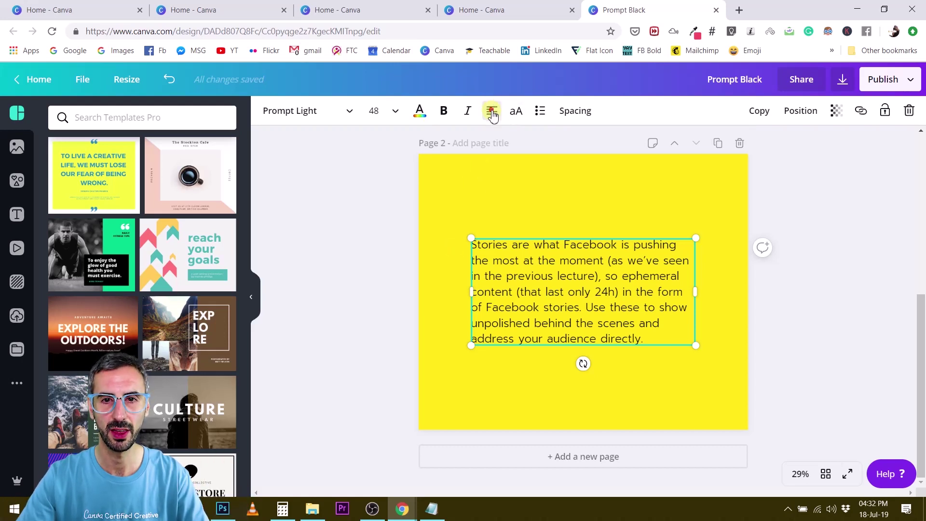
click(491, 111)
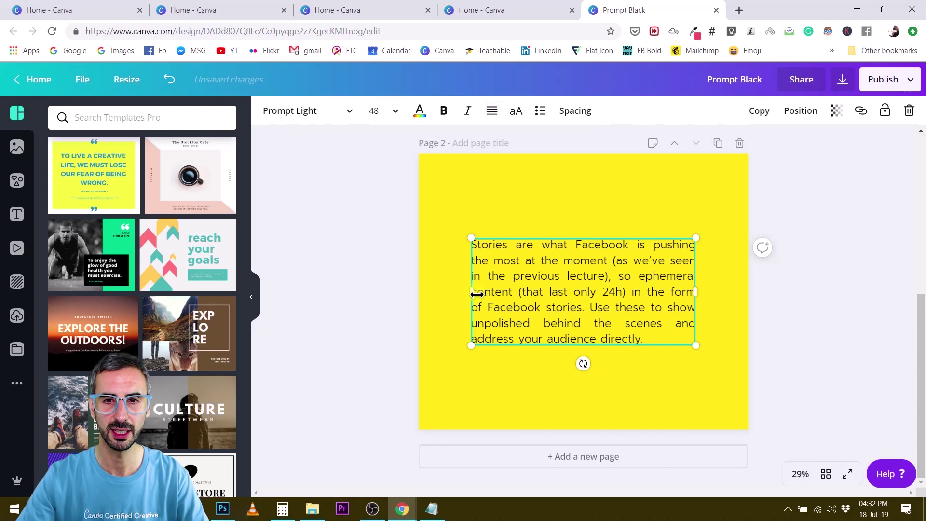
drag(474, 293, 505, 309)
click(491, 111)
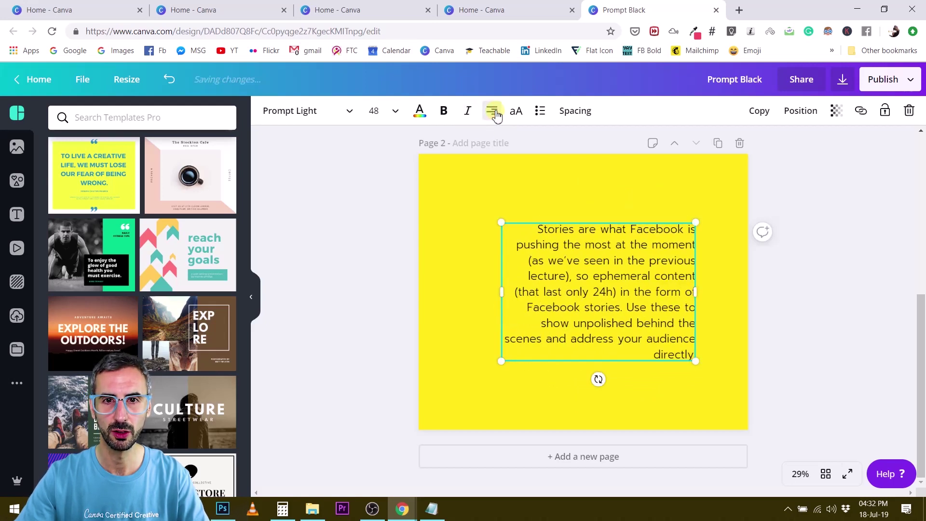
click(491, 110)
Step: Widen the Stories paragraph's text box toward the page's left edge and left-align the text
drag(502, 293, 463, 288)
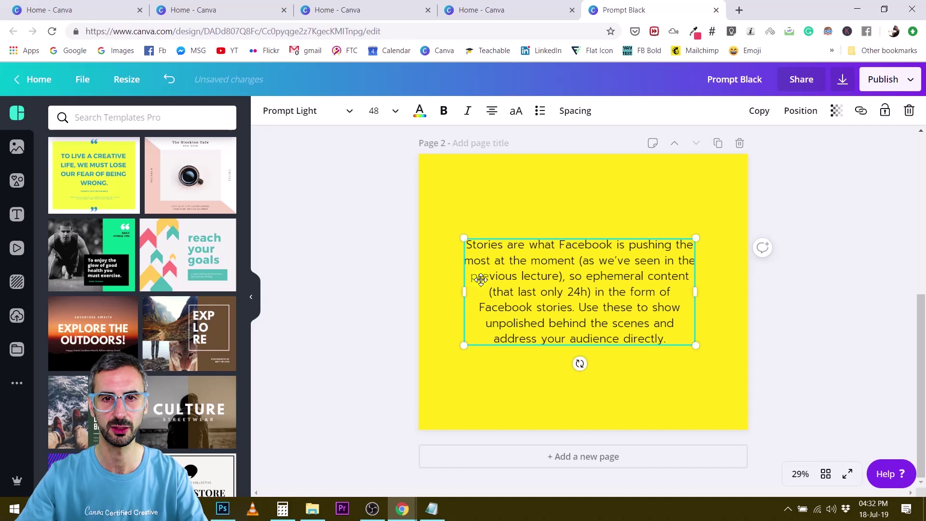
click(491, 112)
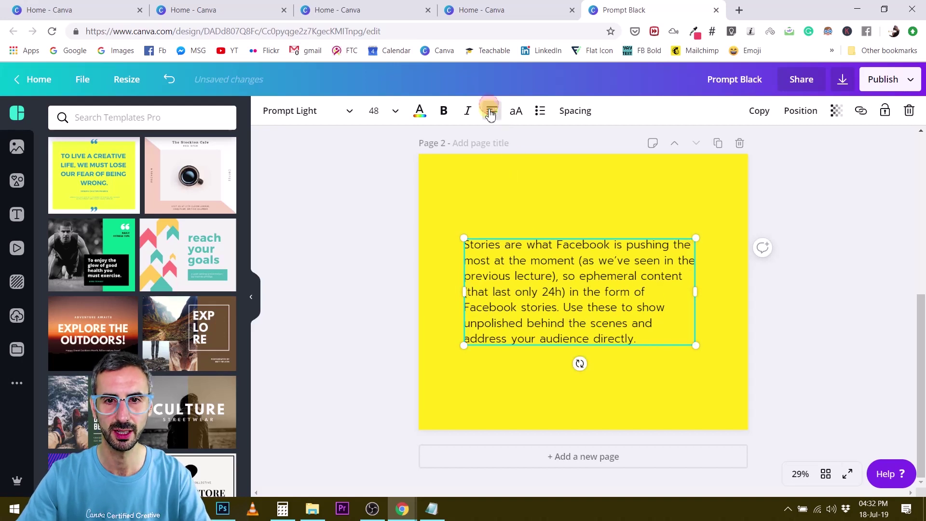
click(491, 111)
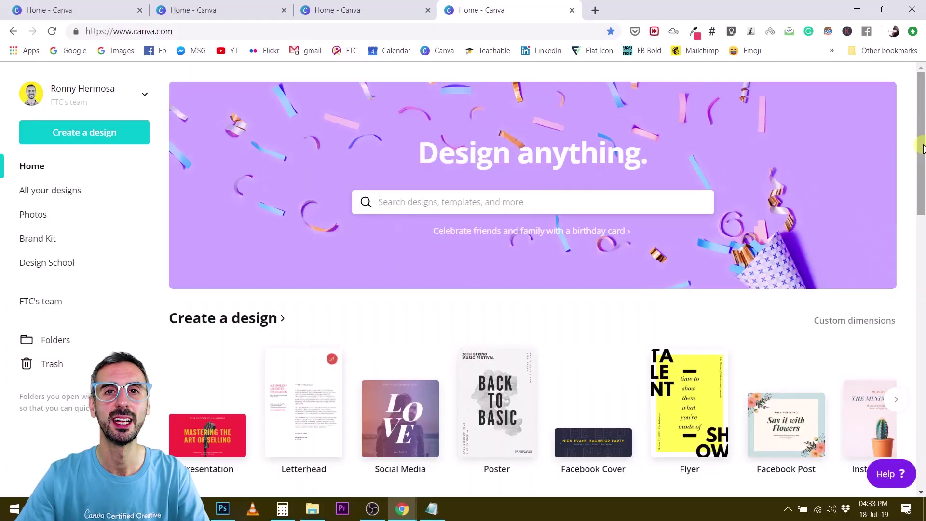
Step: Open the "Publish to Mailchimp" design with the July Updates banner from the recent designs
scroll(922, 148, down, 4)
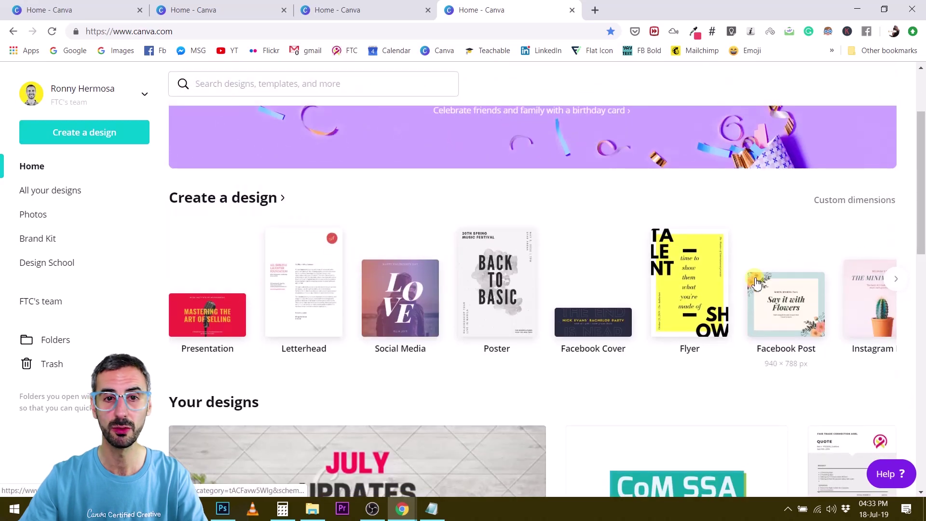
scroll(683, 321, down, 1)
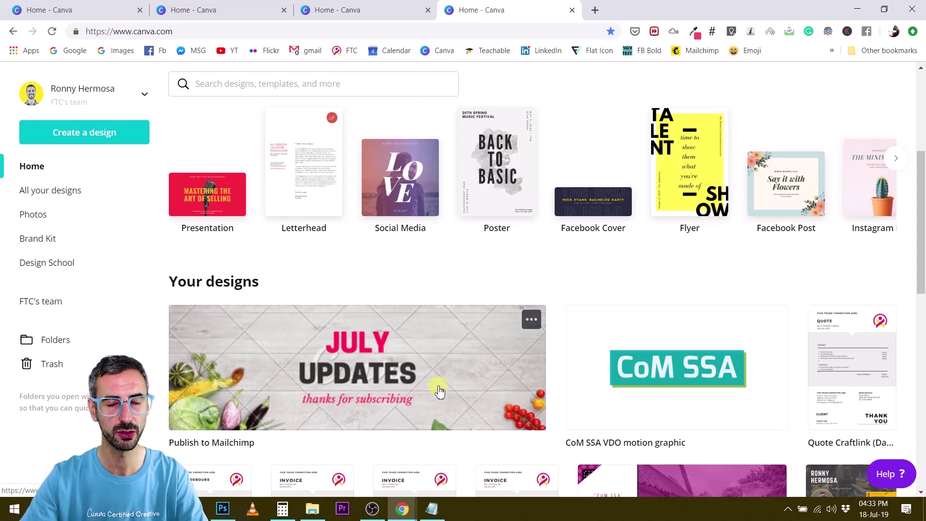
scroll(439, 390, down, 1)
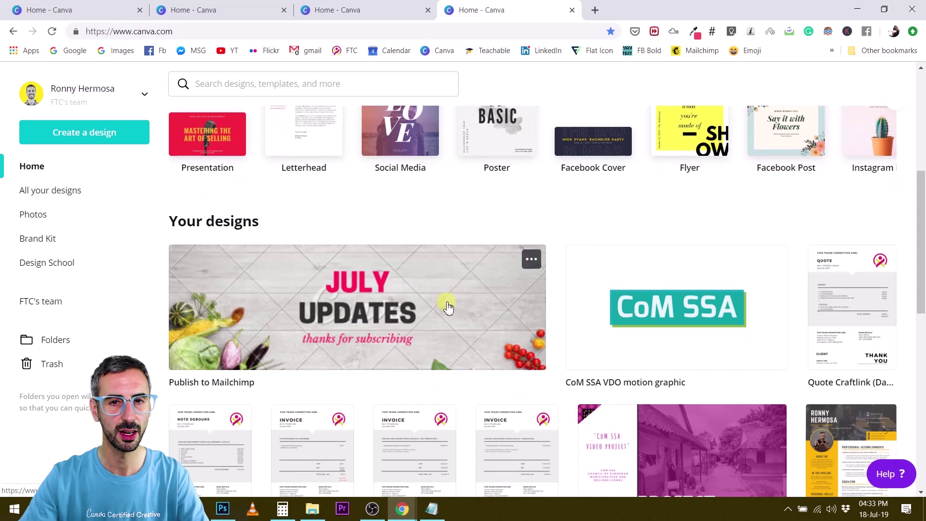
click(447, 305)
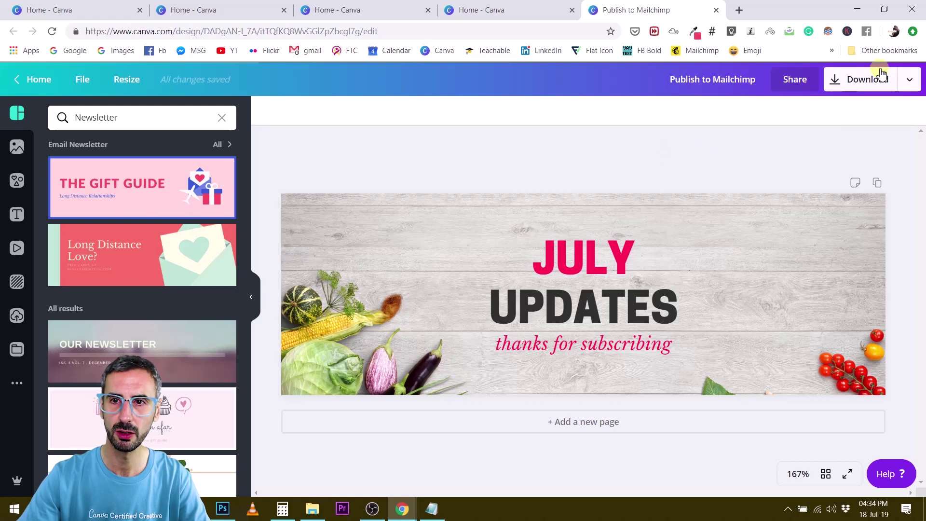
Step: Choose Mailchimp as the publishing destination for the banner and start connecting the account
click(909, 86)
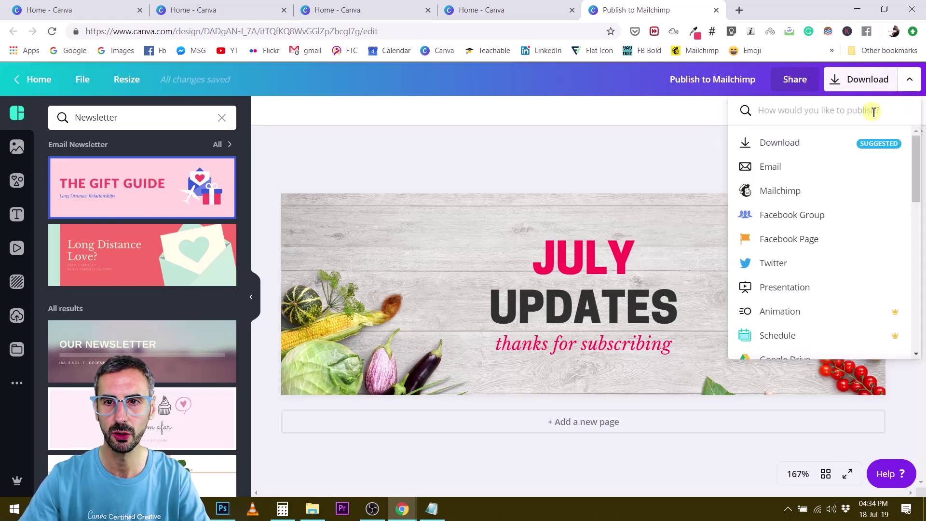
click(783, 191)
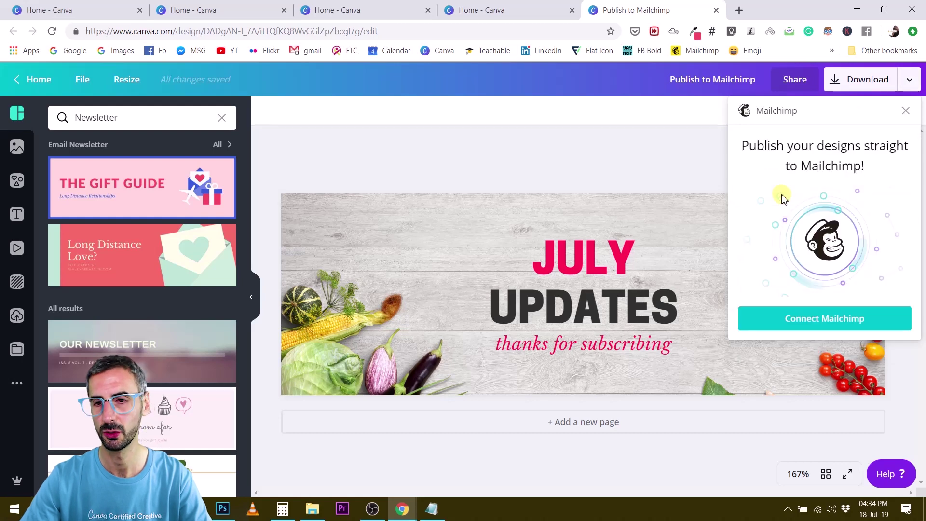
click(796, 318)
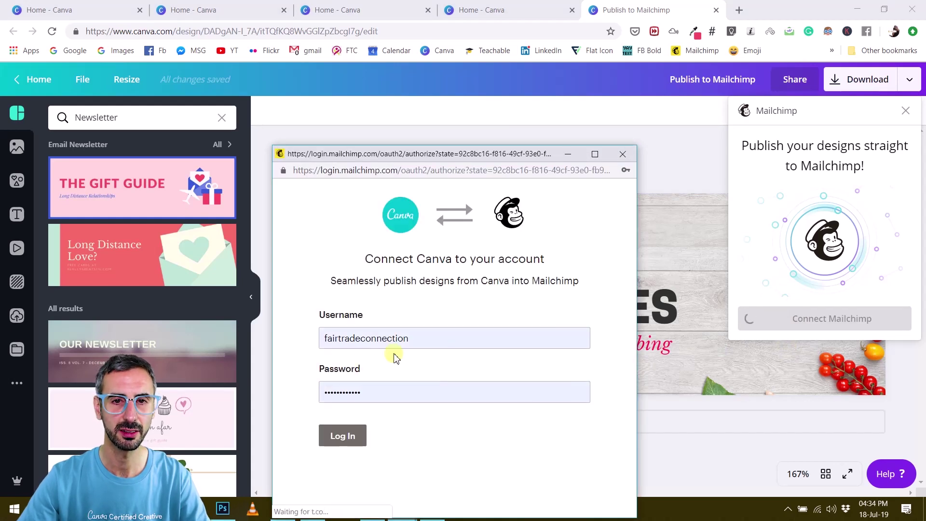
Step: Replace the prefilled username and password in the Mailchimp connection window with the account's login details
click(412, 340)
drag(412, 340, 314, 339)
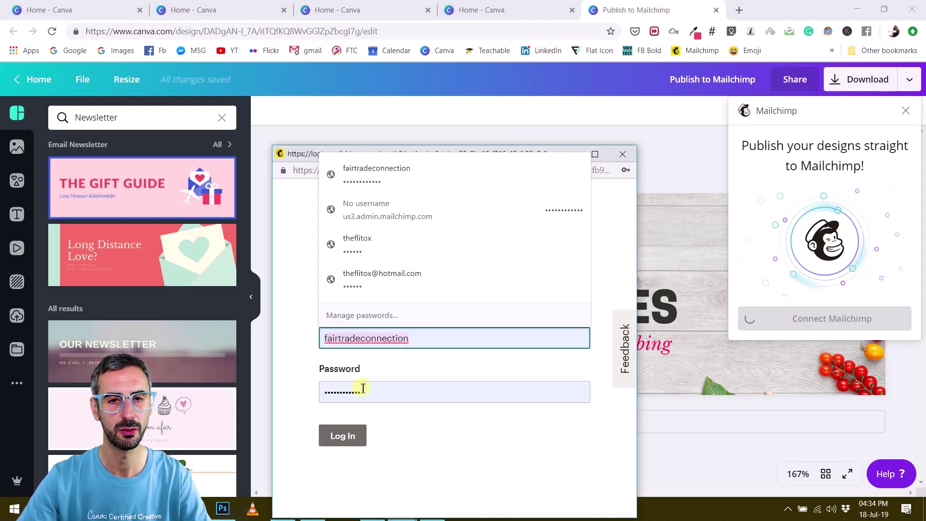
drag(379, 391, 305, 395)
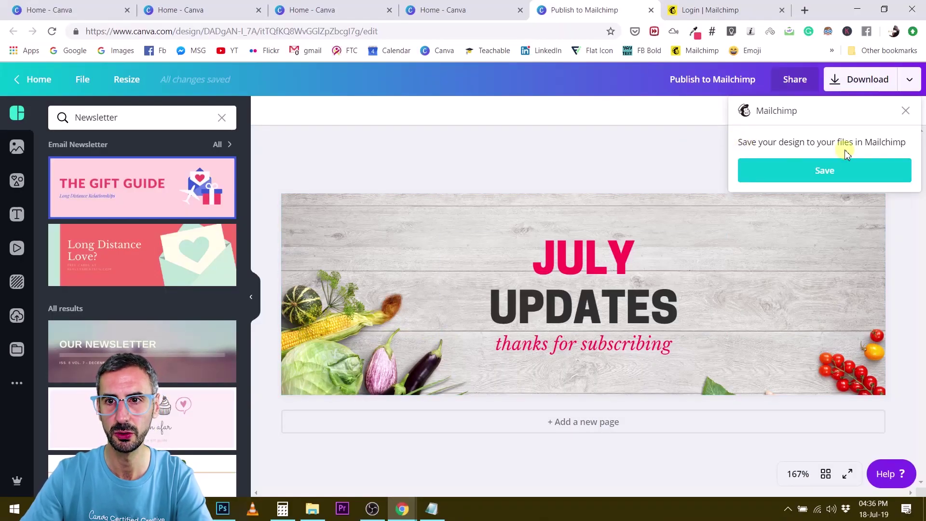
Step: Save the July Updates banner to the Mailchimp files and continue editing the design
click(823, 177)
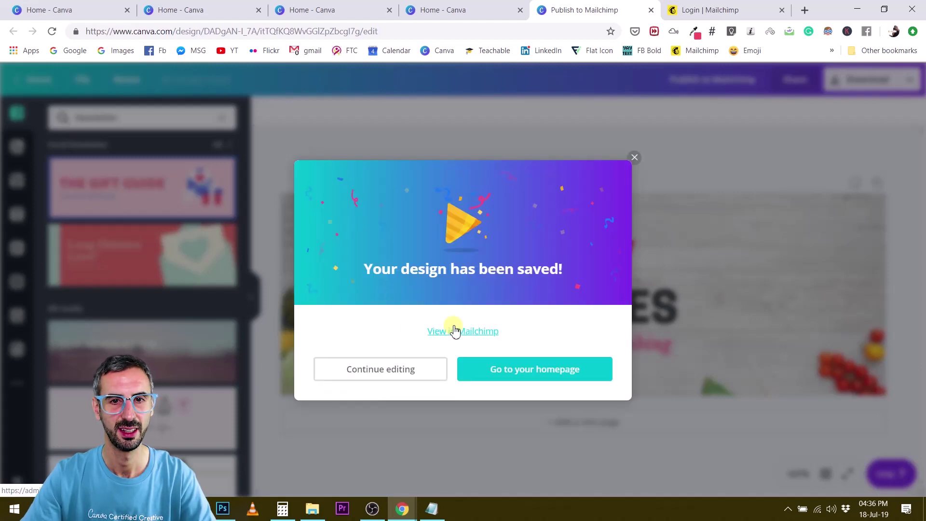
click(423, 375)
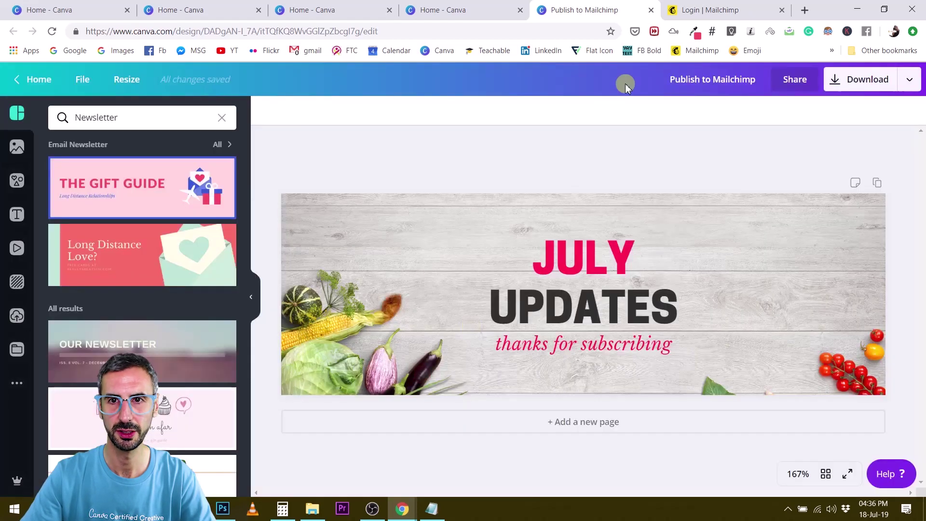
Step: Switch to the open Mailchimp login page, enter the account password, and log in
click(703, 11)
drag(97, 403, 12, 414)
text(•)
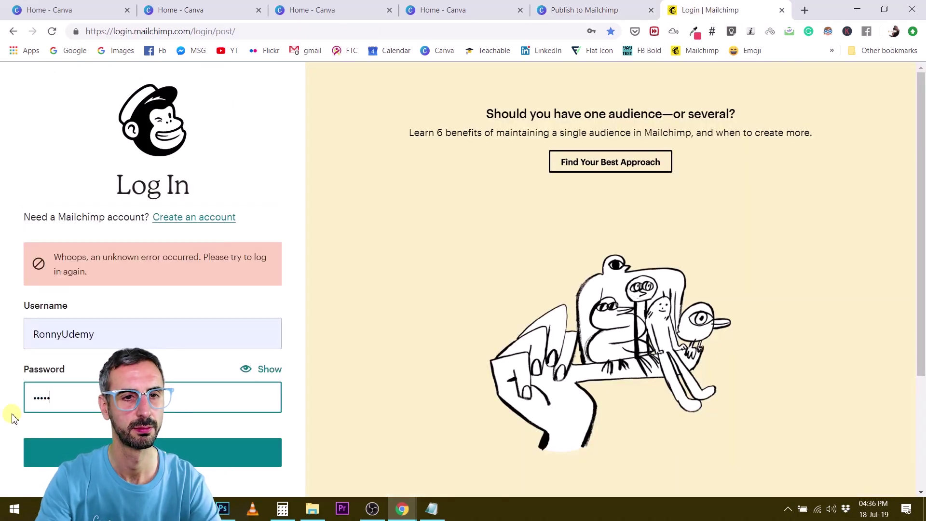
key(Return)
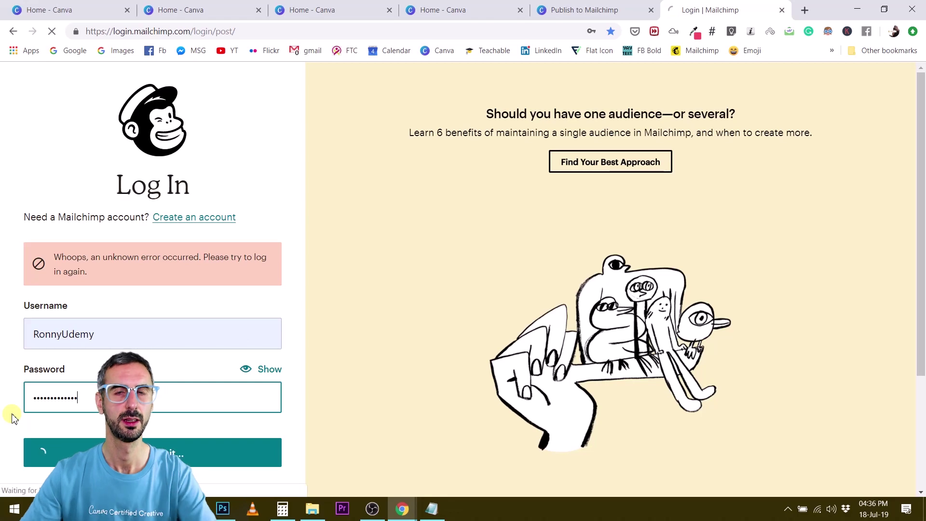
Step: Open the Templates page of the Mailchimp account
scroll(16, 174, down, 4)
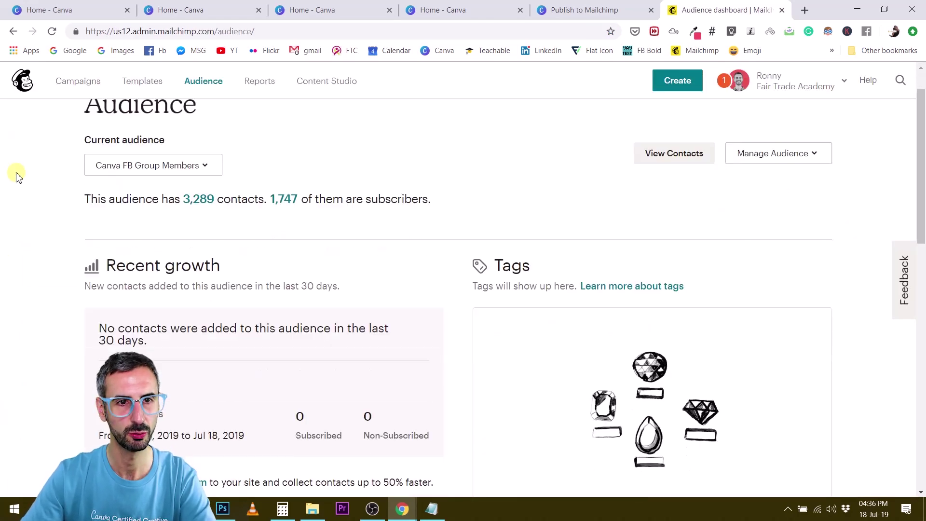
scroll(62, 275, up, 4)
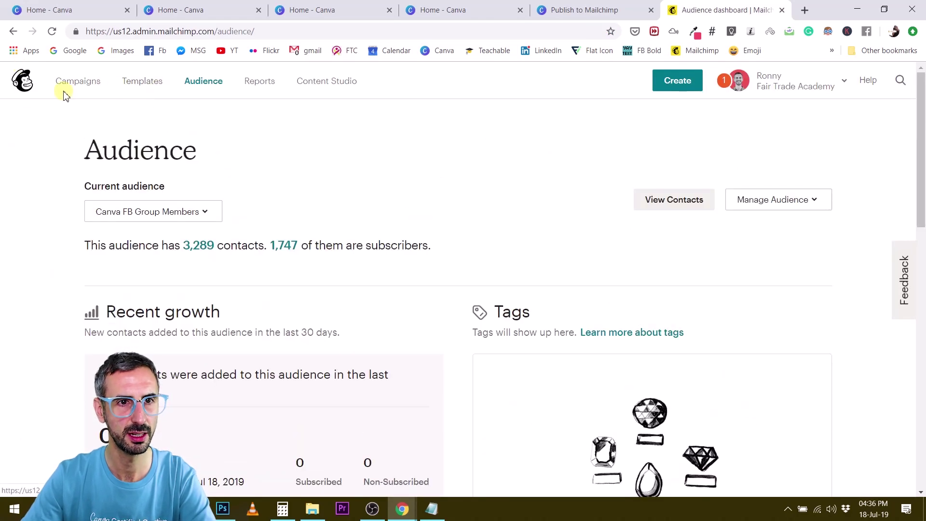
click(143, 85)
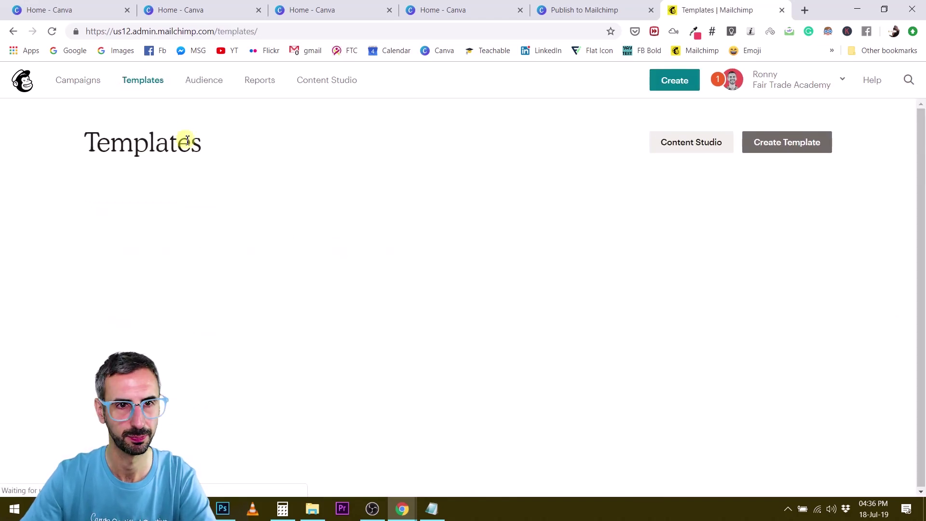
Step: Create a new email template from the featured Sell Products layout and look over its content
click(801, 149)
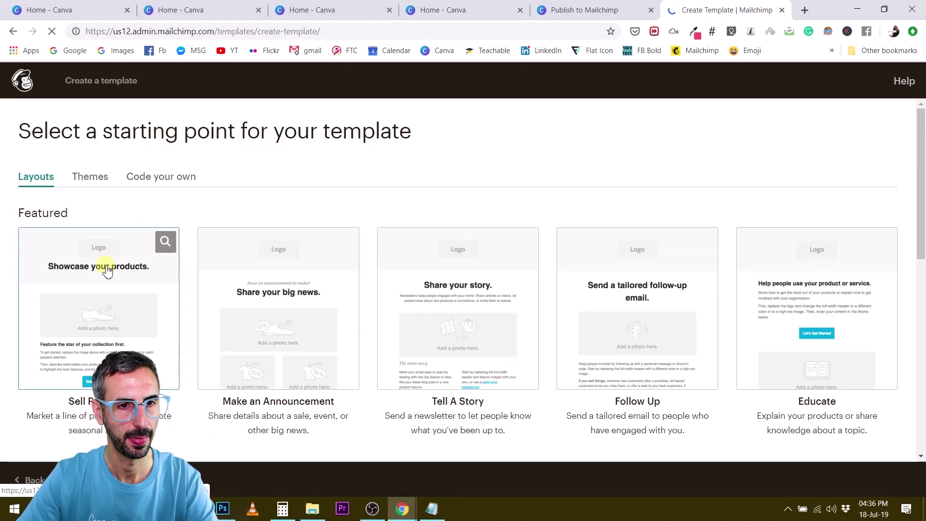
click(124, 323)
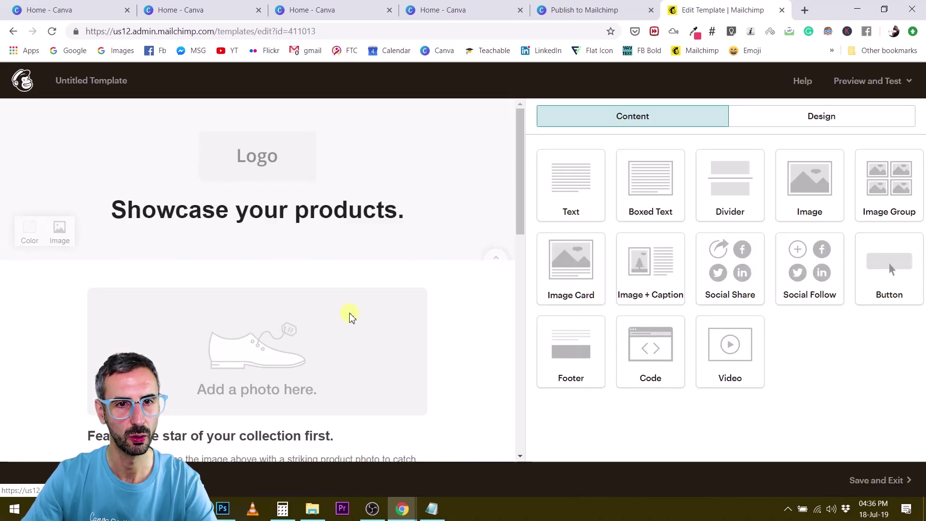
scroll(327, 223, down, 8)
scroll(320, 293, up, 8)
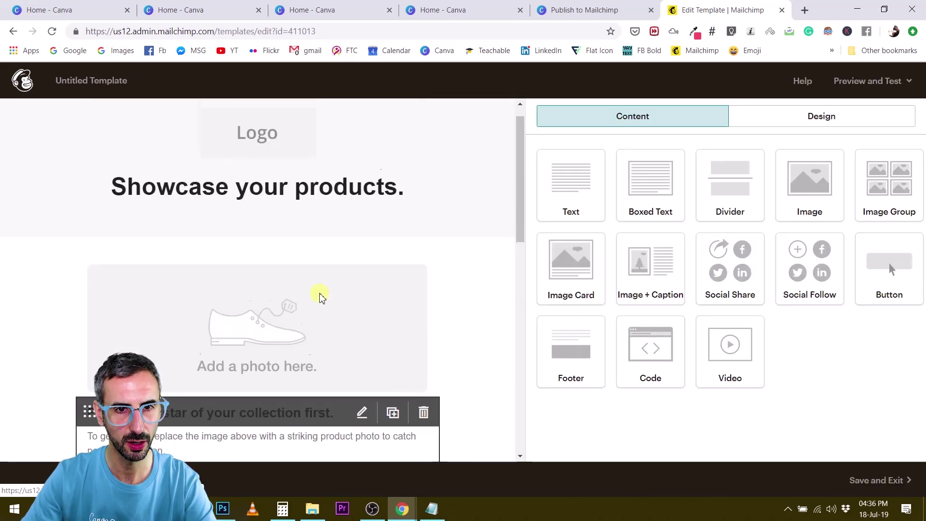
Step: Replace the template's shoe placeholder photo with the July Updates banner from My Files
click(369, 320)
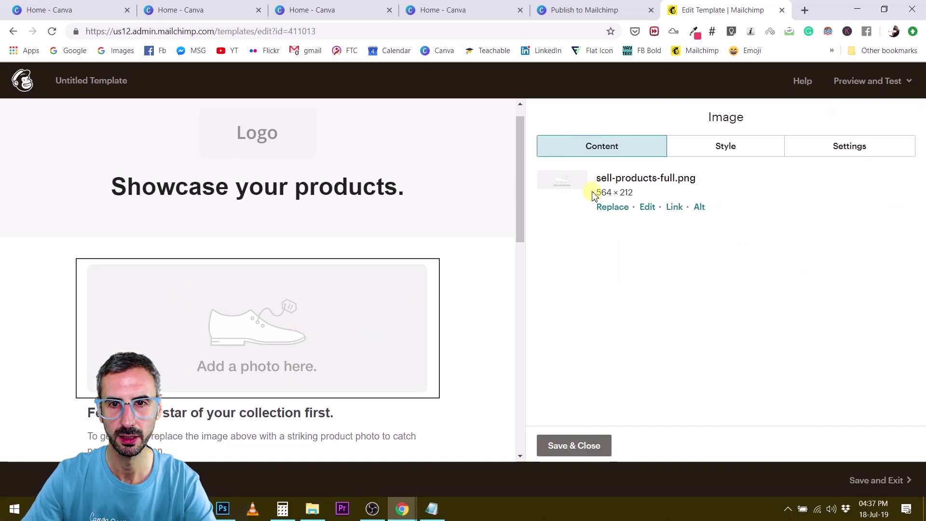
click(615, 208)
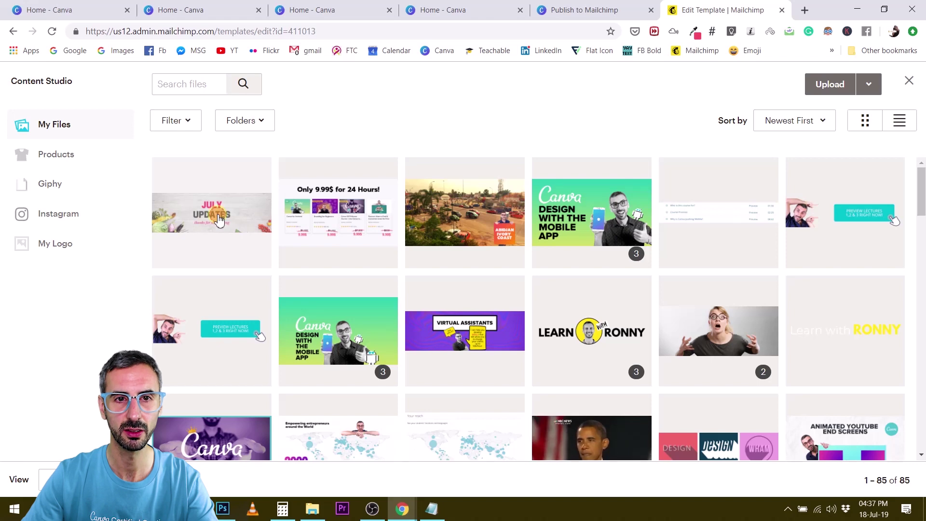
click(219, 219)
click(867, 99)
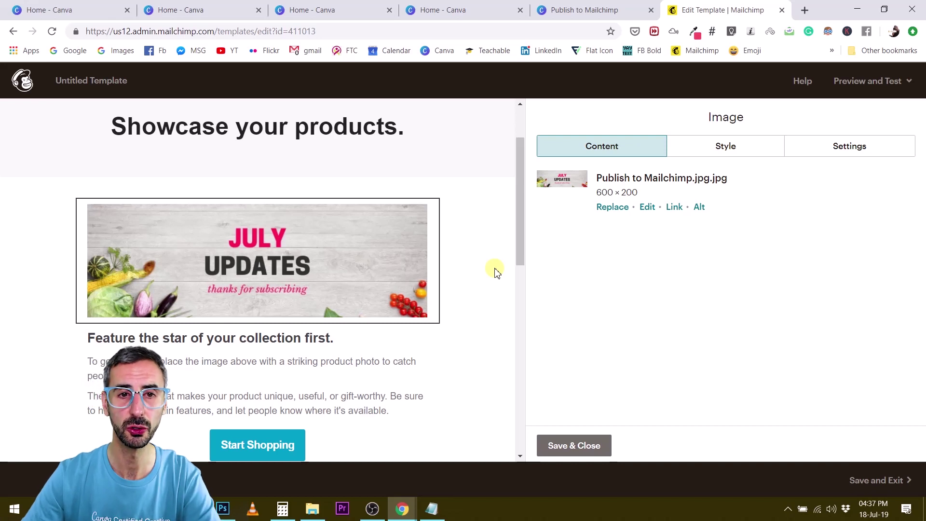
mouse_move(340, 266)
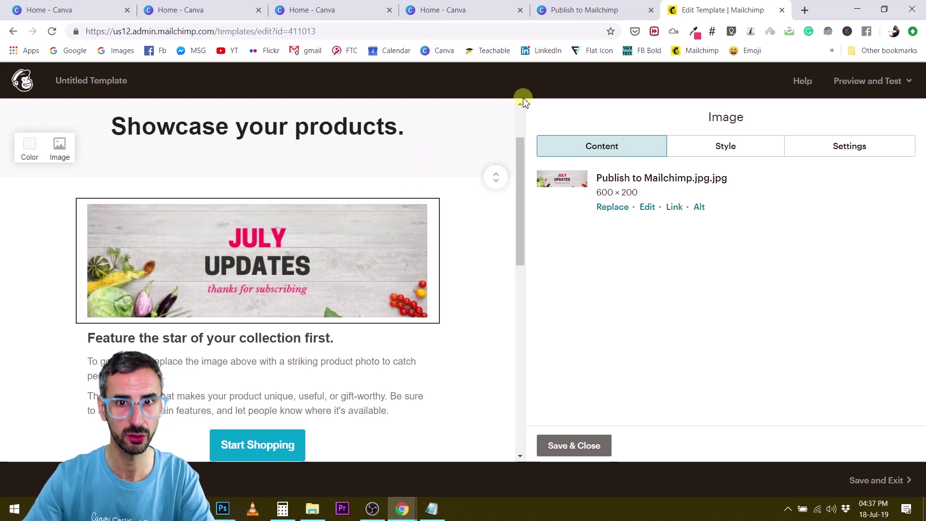
Step: Compare the inserted banner with the Canva design, show Canva's Mailchimp publishing option, and return to the Mailchimp template
click(569, 14)
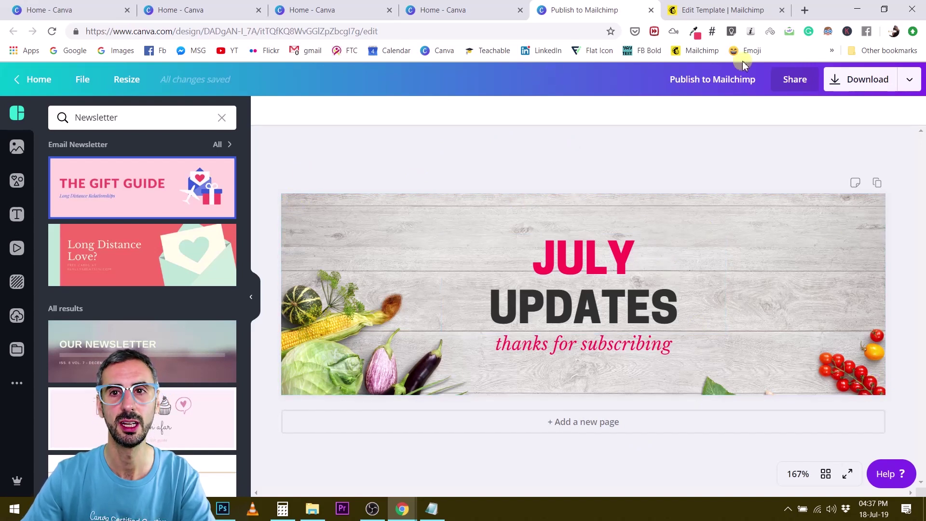
click(717, 10)
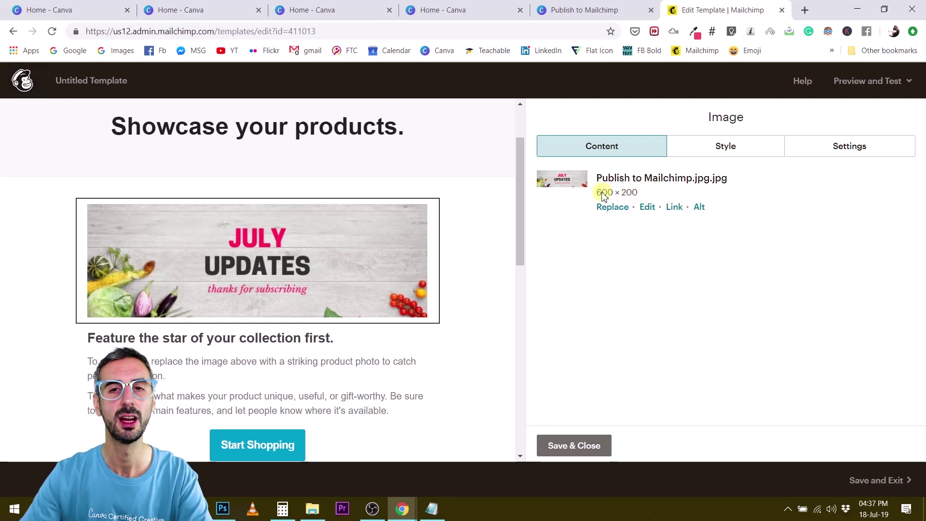
click(583, 11)
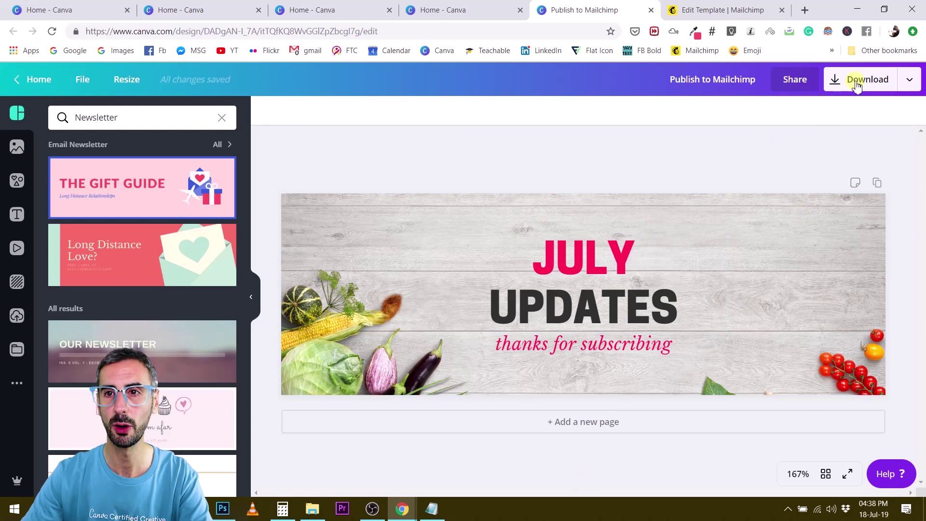
click(911, 80)
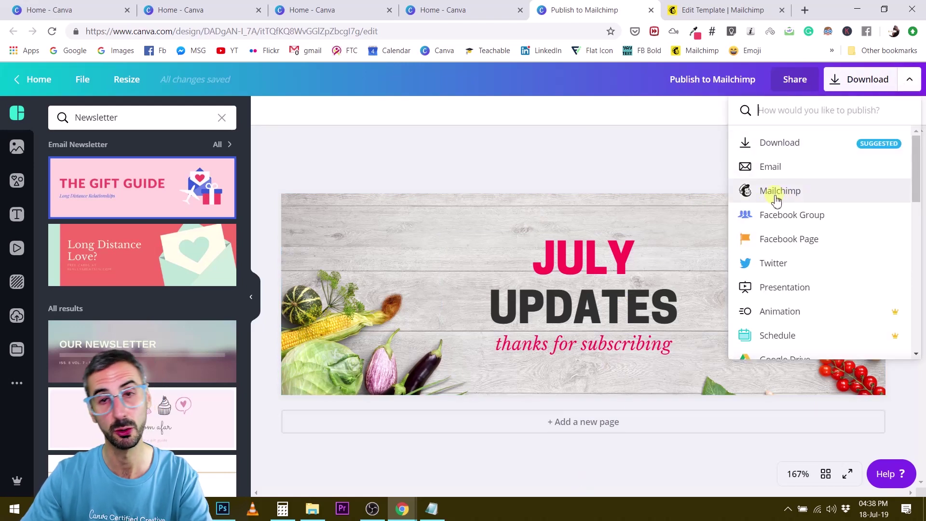
click(699, 10)
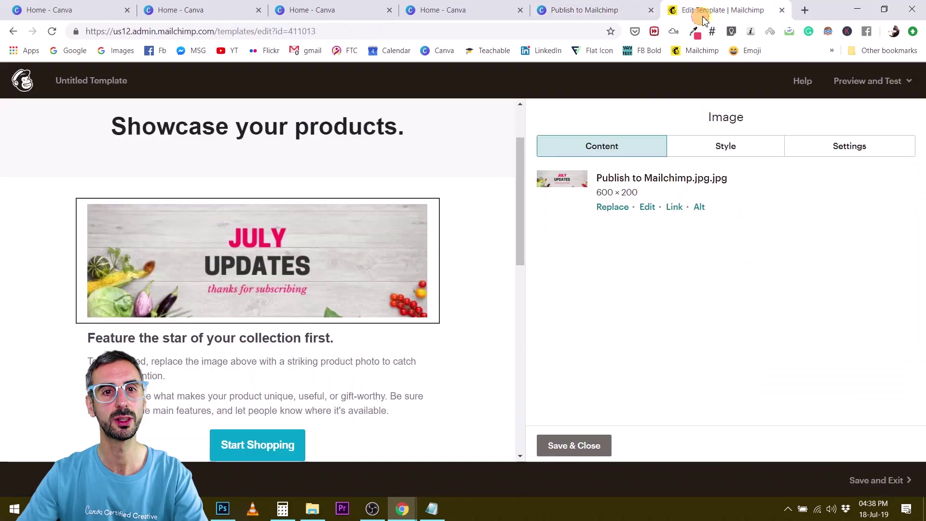
Step: Choose the July Updates banner from My Files again as the replacement image and insert it
click(613, 207)
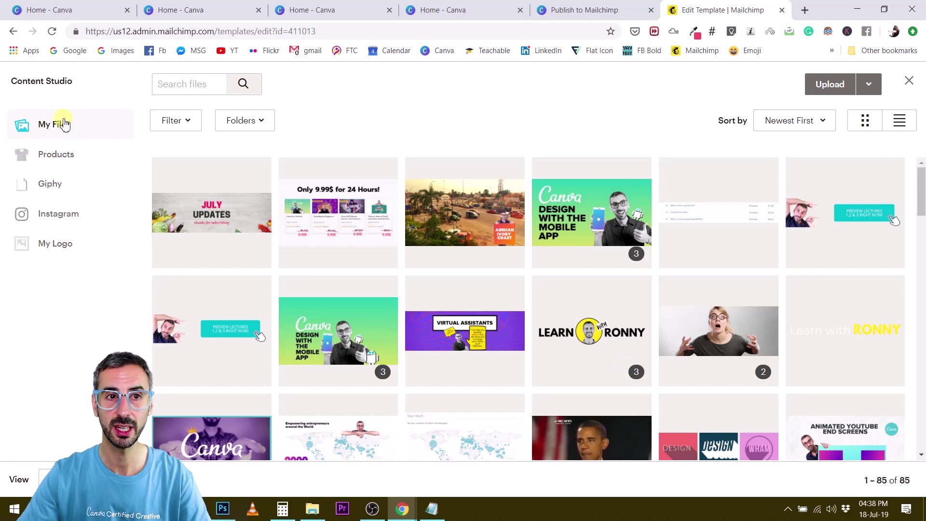
click(223, 218)
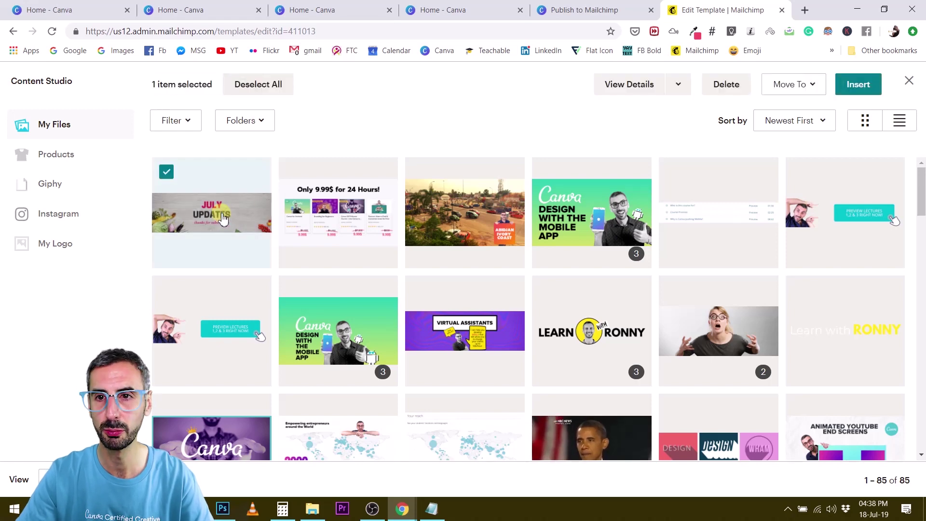
click(857, 85)
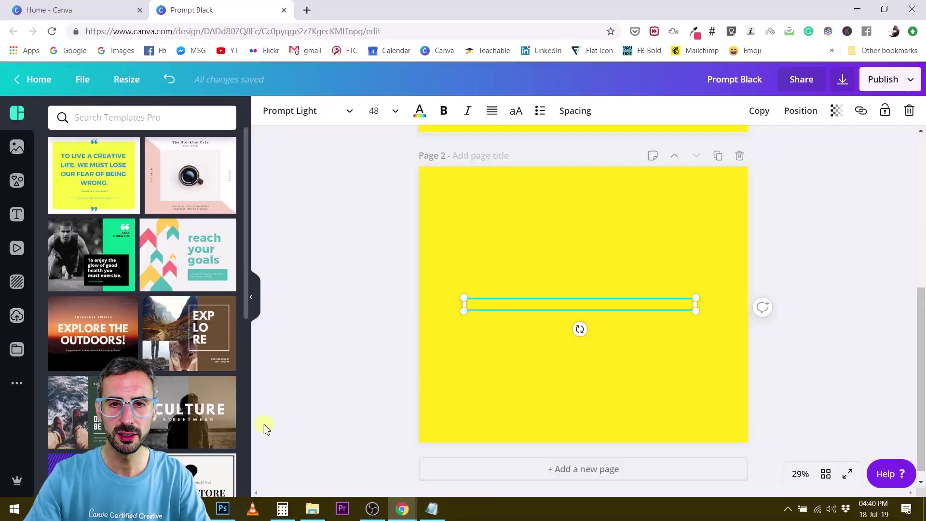
Step: Fill the empty text box on page 2 with the two paragraphs running from "We are going to break it down" to "long as it is video."
scroll(513, 311, up, 3)
scroll(513, 311, down, 3)
text(We are going to break it down between the 4 major platforms: Facebook, Instagram, Twitter & Linkedin. I’m leaving YouTube appart because it’s probably OK to share anything there as long as it is video.)
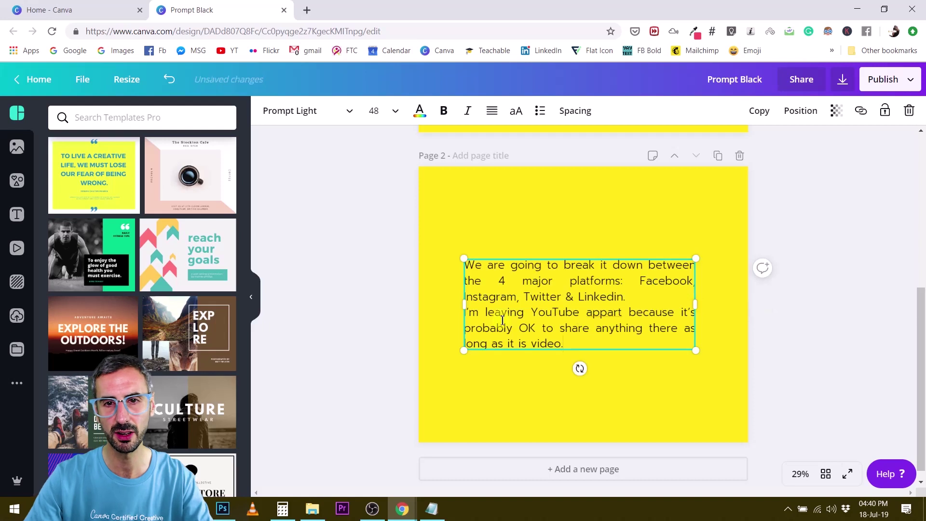
Step: Cycle the YouTube paragraph through left, centre and right alignment and back to justified
click(492, 110)
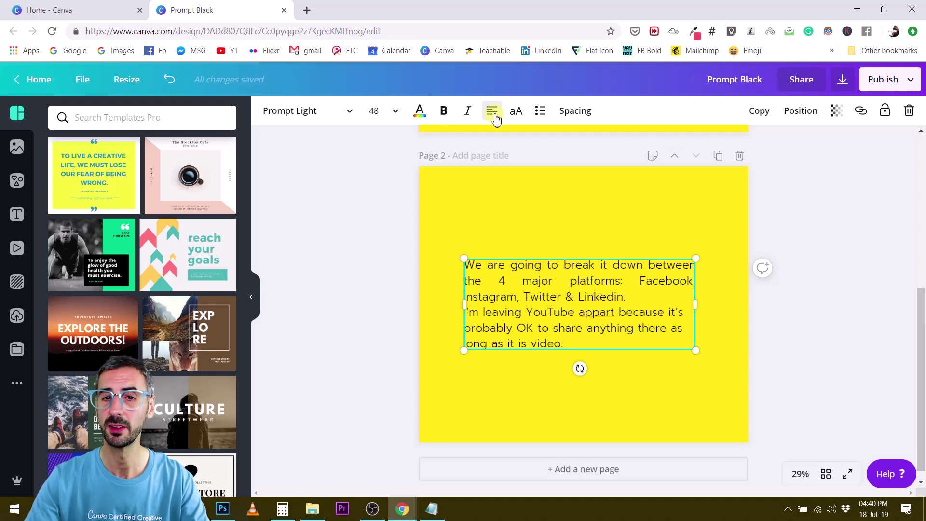
click(494, 115)
click(494, 115)
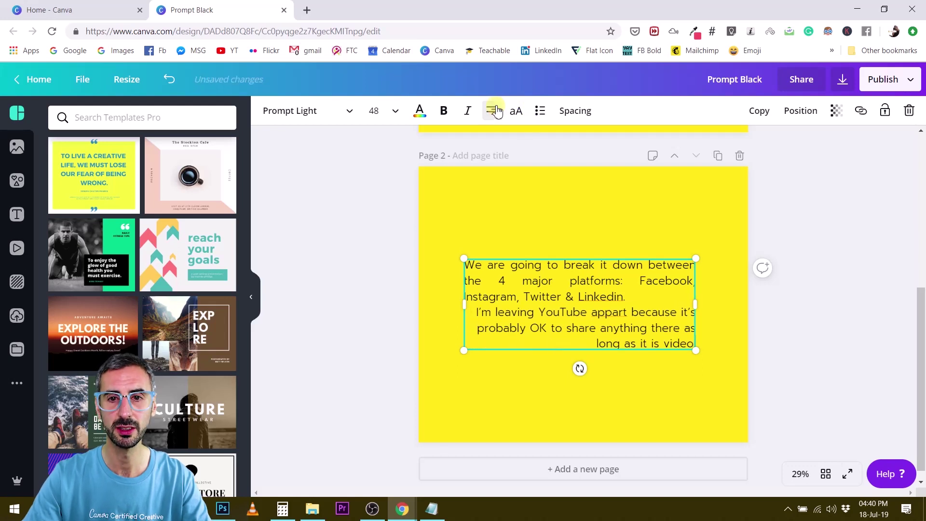
click(494, 113)
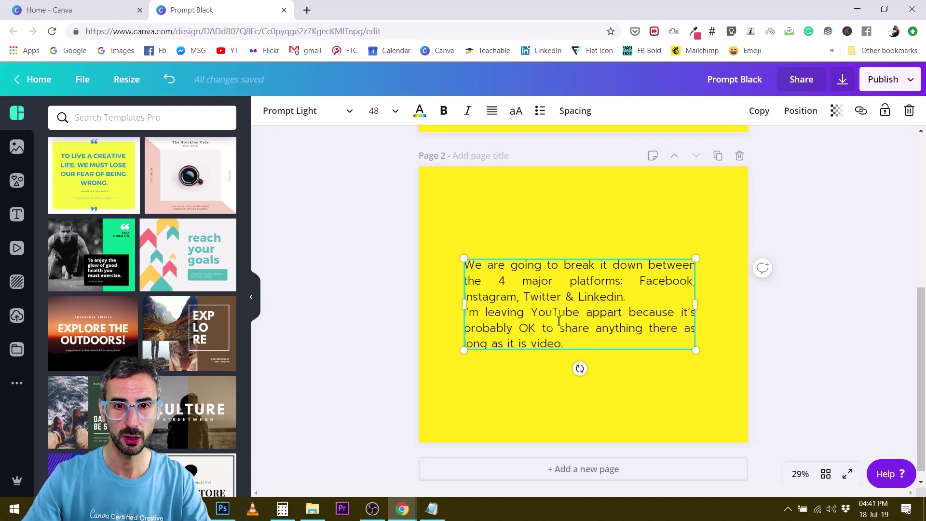
Step: Put Facebook, Instagram, Twitter & and Linkedin each on a separate line below the introductory sentence
mouse_move(630, 298)
mouse_down()
mouse_move(598, 298)
mouse_move(636, 292)
mouse_up()
click(637, 283)
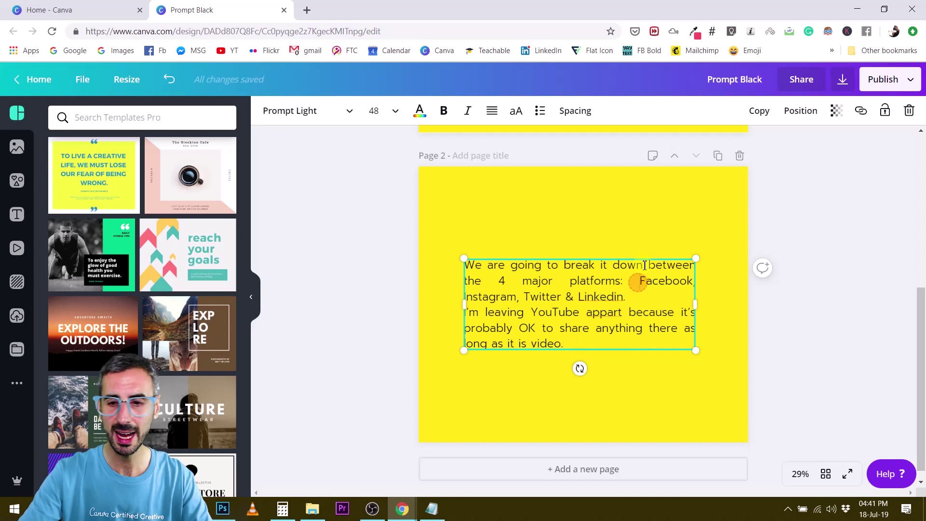
key(Return)
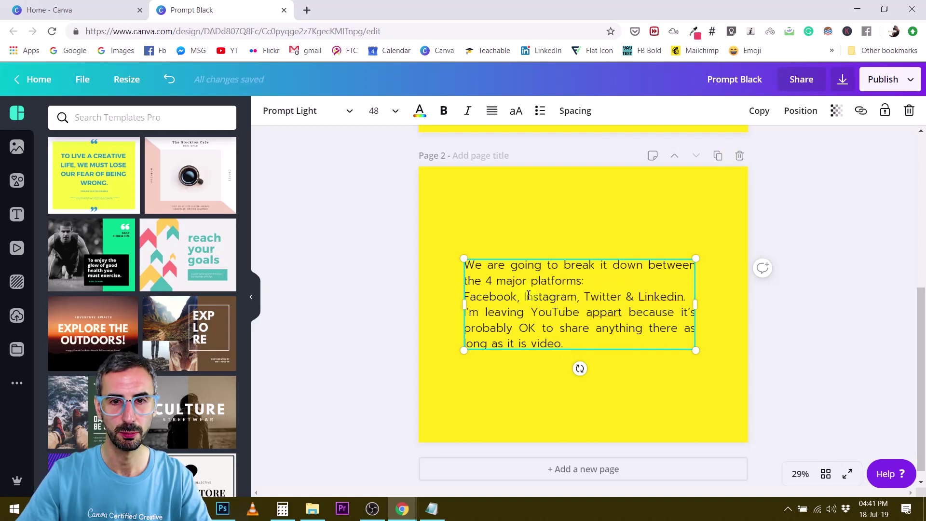
click(525, 296)
key(Return)
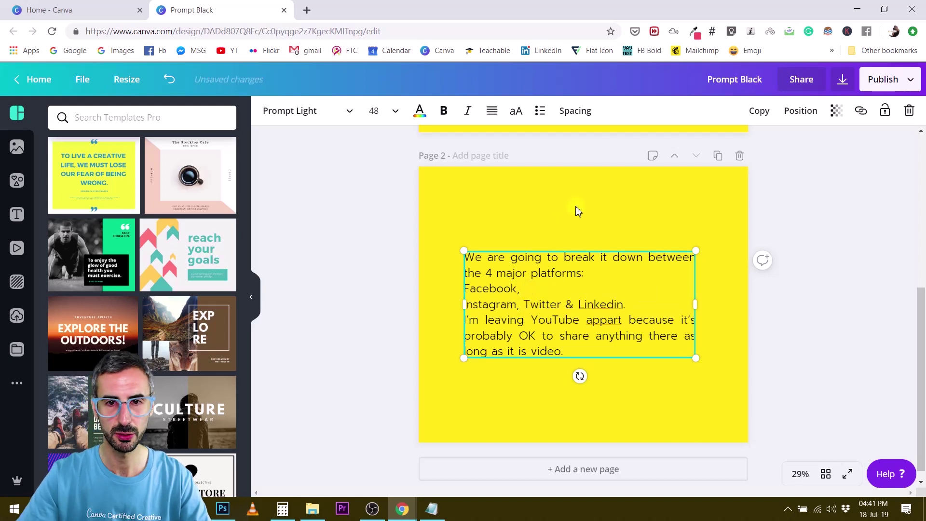
click(527, 305)
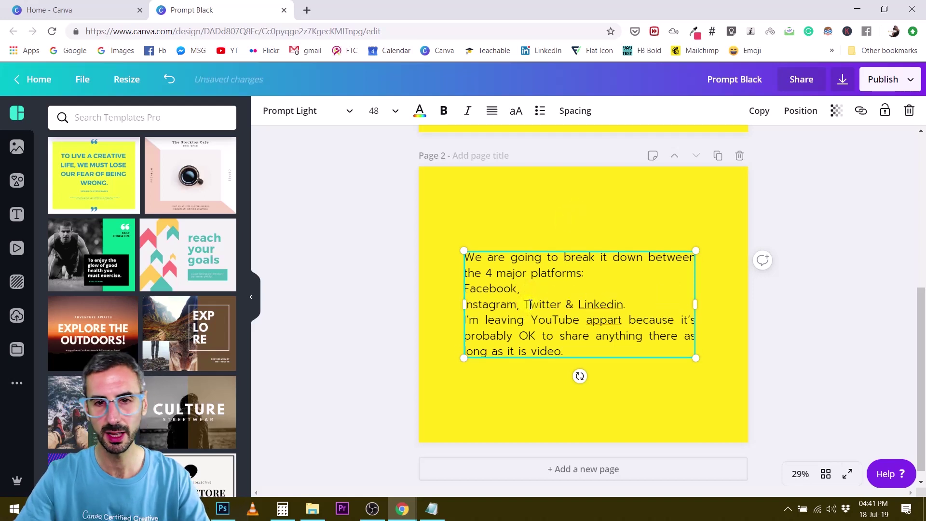
key(Return)
click(520, 314)
key(Return)
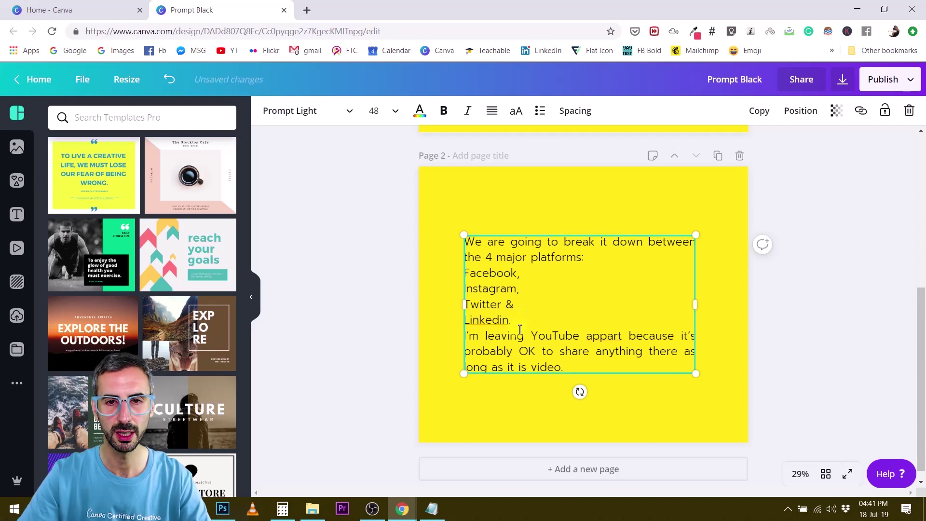
Step: Turn the four platform lines from Facebook to Linkedin into a numbered list
drag(522, 320, 464, 274)
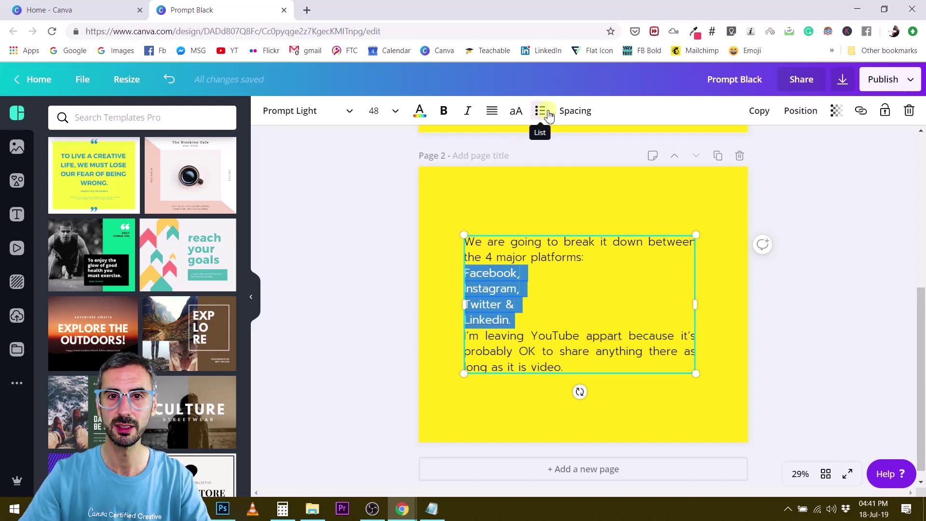
click(540, 112)
click(540, 112)
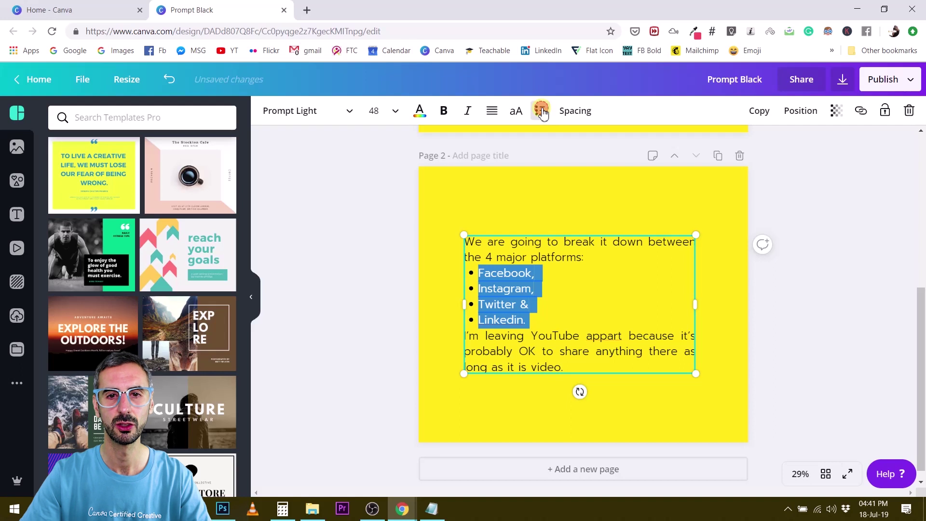
click(544, 282)
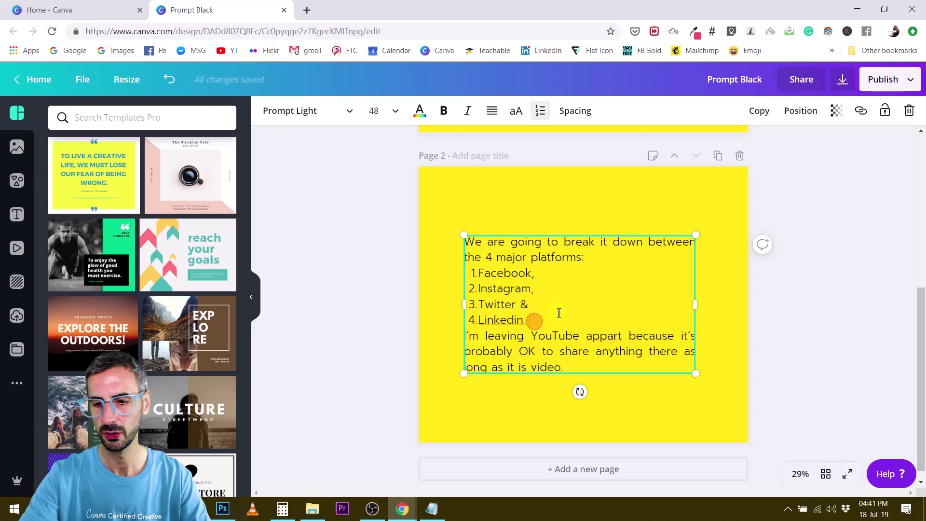
Step: Add a blank line below and above the numbered platform list
key(Return)
key(Return)
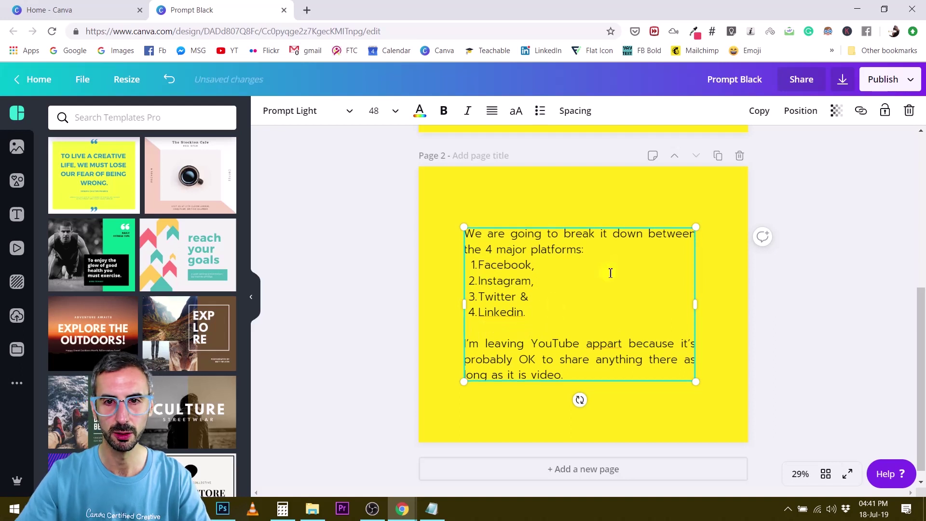
click(596, 255)
key(Return)
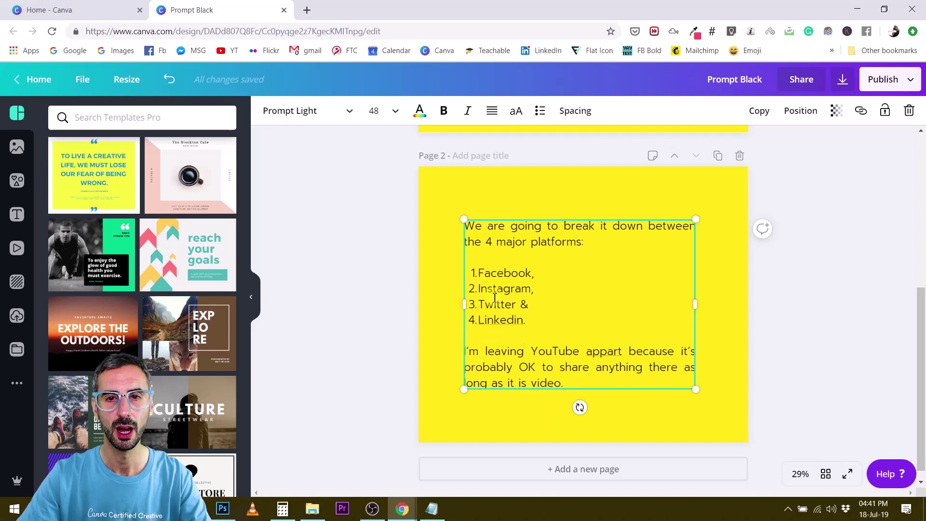
Step: Centre the introductory sentence about the 4 major platforms
drag(583, 249, 464, 224)
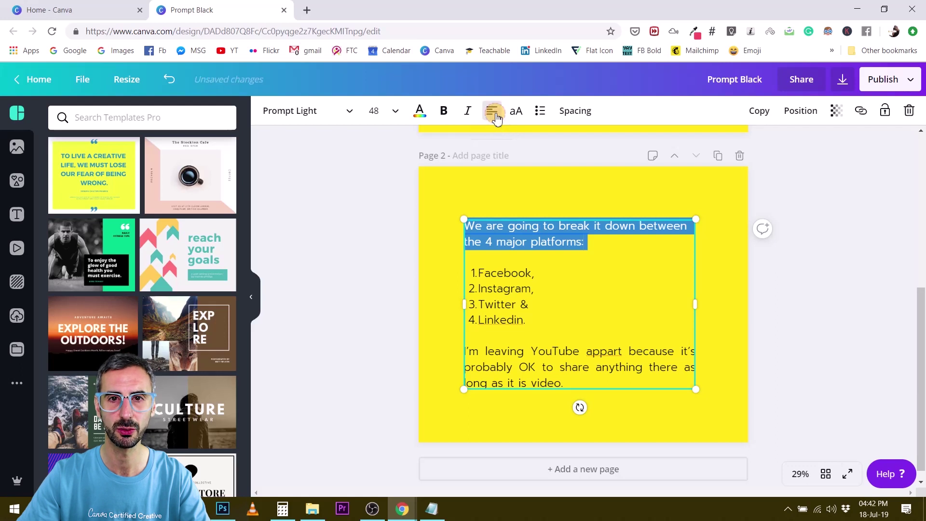
click(496, 115)
click(602, 295)
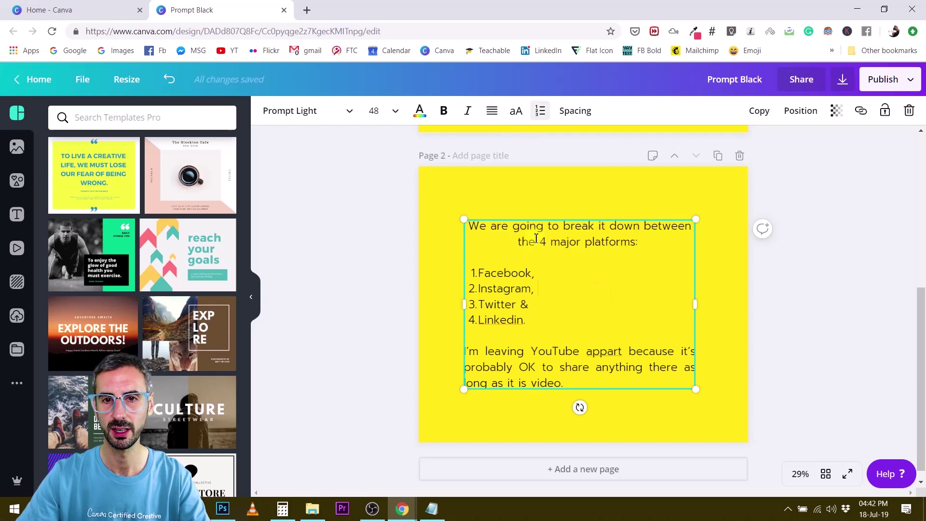
Step: Right-align the closing paragraph about YouTube and deselect the text box
drag(565, 384, 463, 352)
click(492, 112)
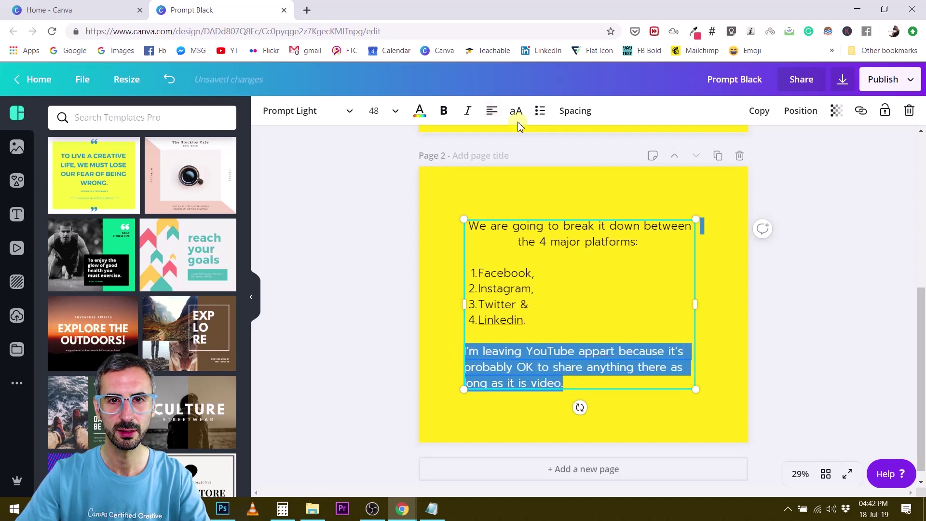
click(492, 112)
click(492, 112)
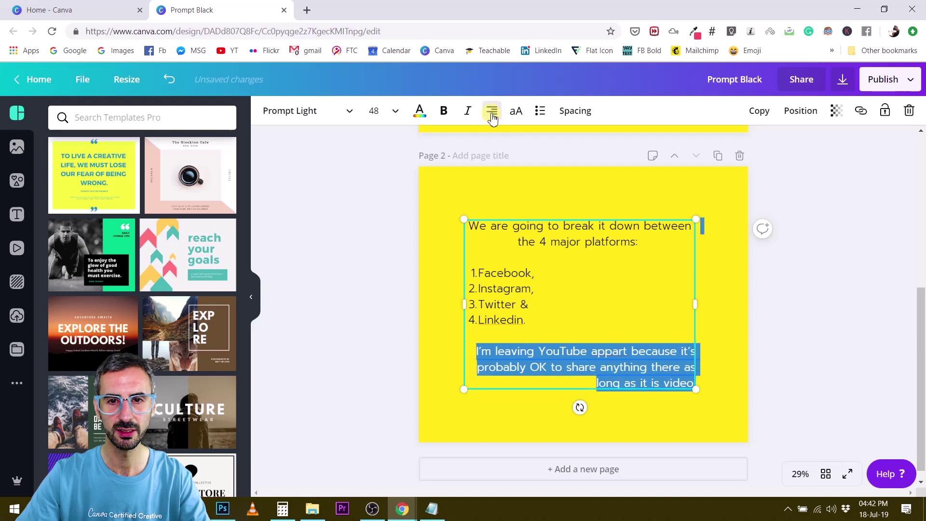
click(737, 301)
Step: Make the words "major platforms" in the introductory sentence bold and change their text colour
click(555, 242)
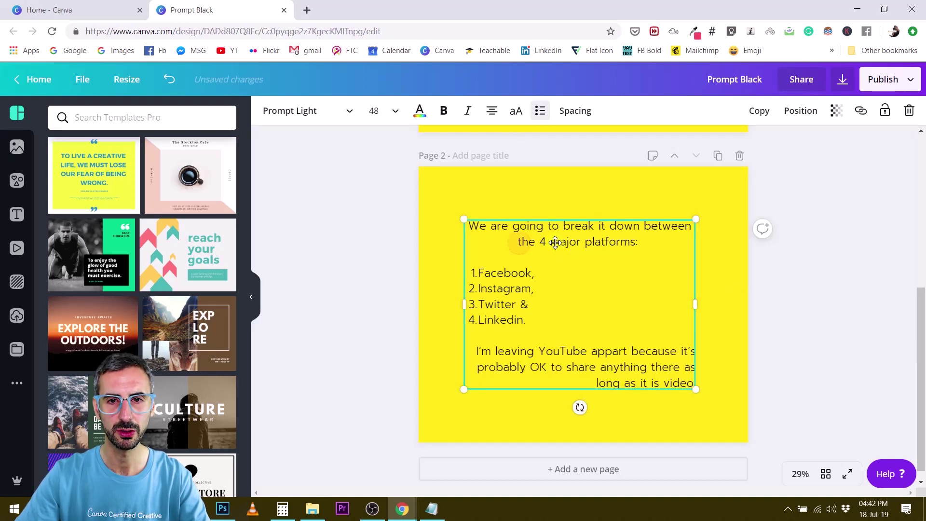
click(554, 243)
drag(551, 242, 637, 242)
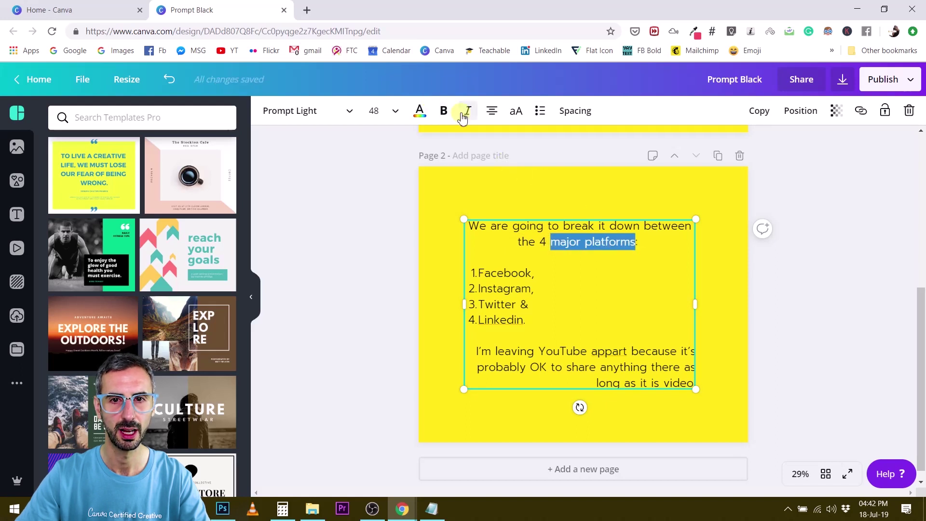
click(443, 111)
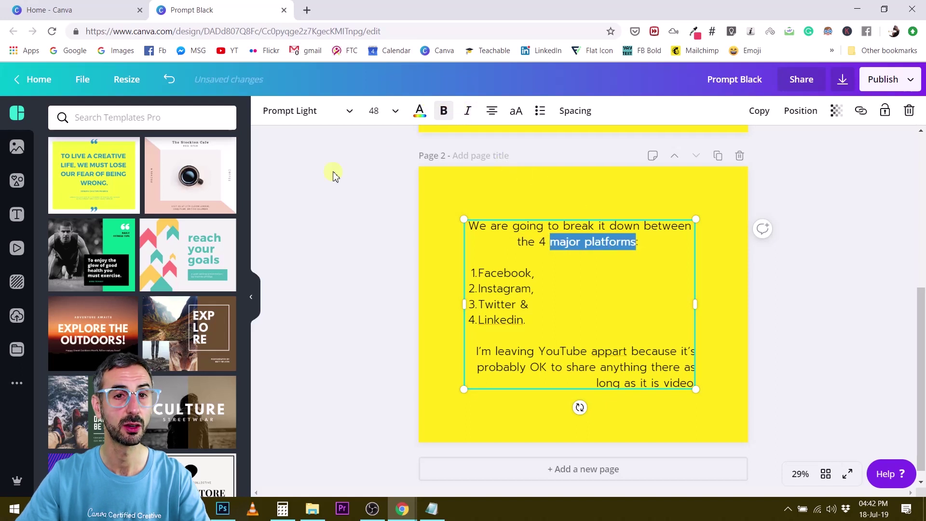
click(419, 112)
click(121, 243)
click(714, 244)
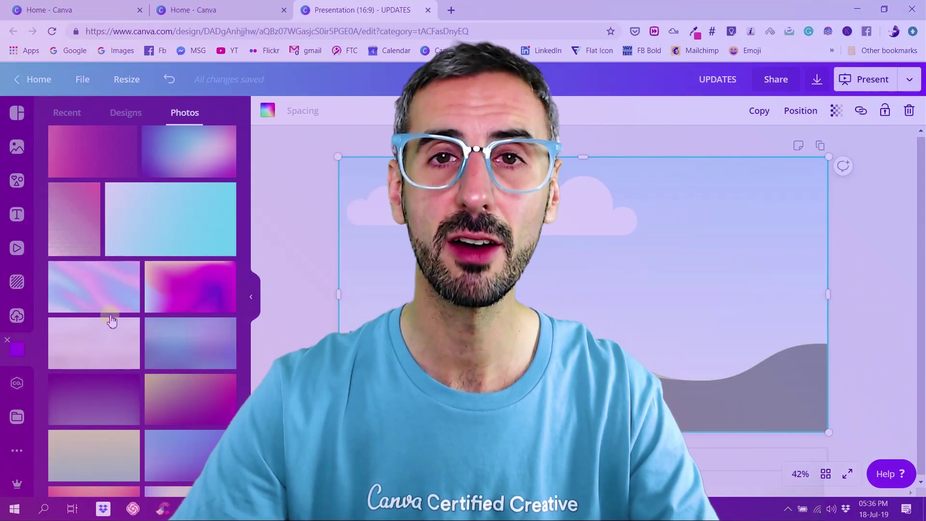
Step: Fill the slide background with the pink-to-purple gradient photo
scroll(110, 322, down, 3)
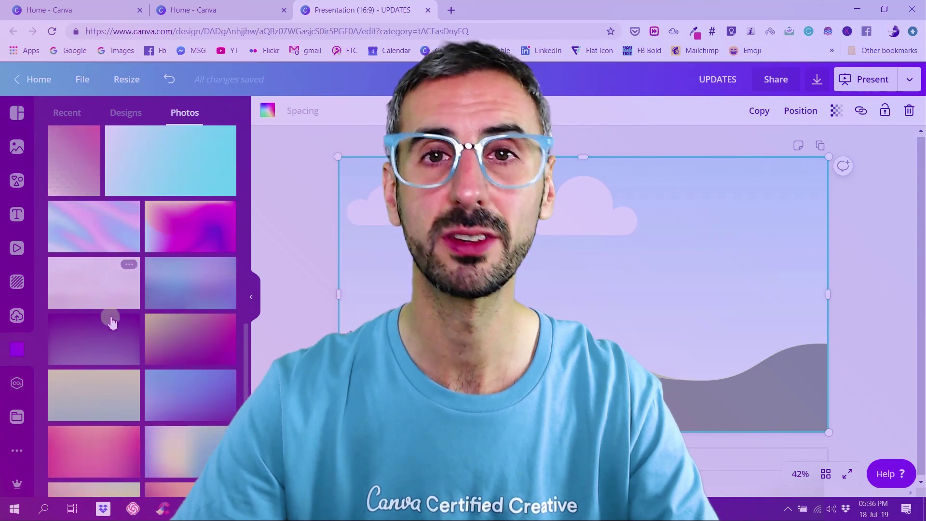
scroll(108, 318, down, 1)
click(103, 295)
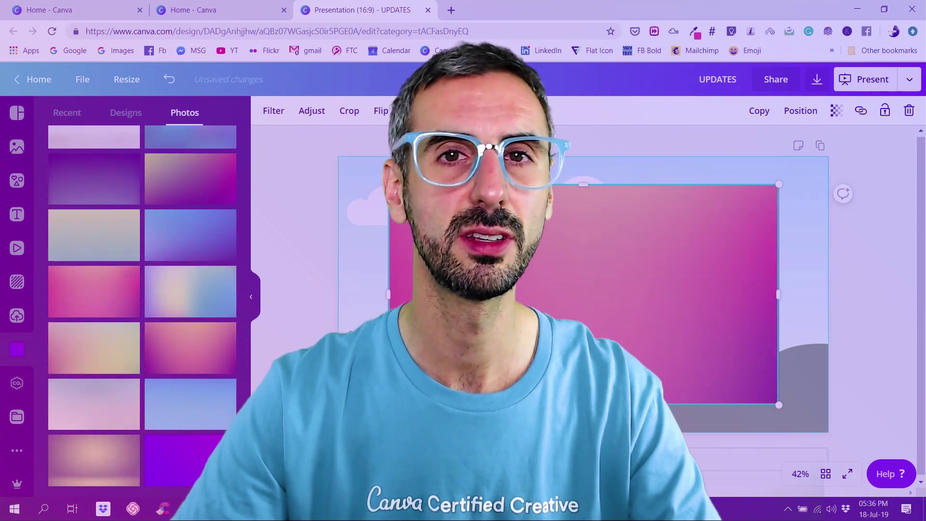
drag(618, 258, 618, 257)
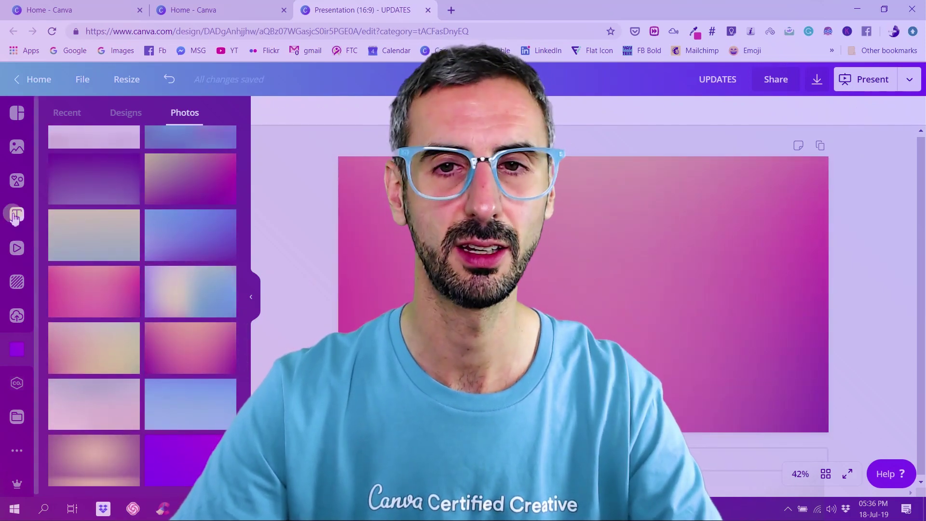
Step: Clear the previous element search and search the elements for "calendar"
click(17, 180)
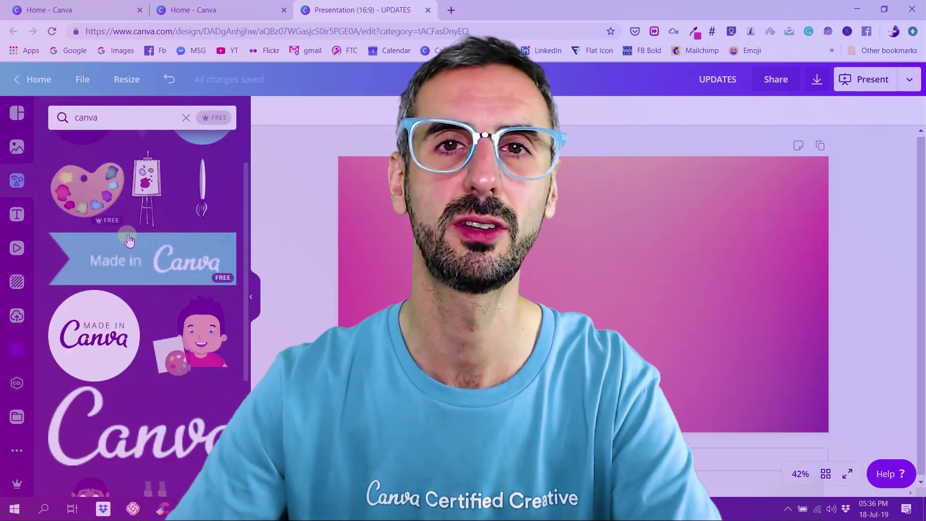
click(169, 112)
click(186, 117)
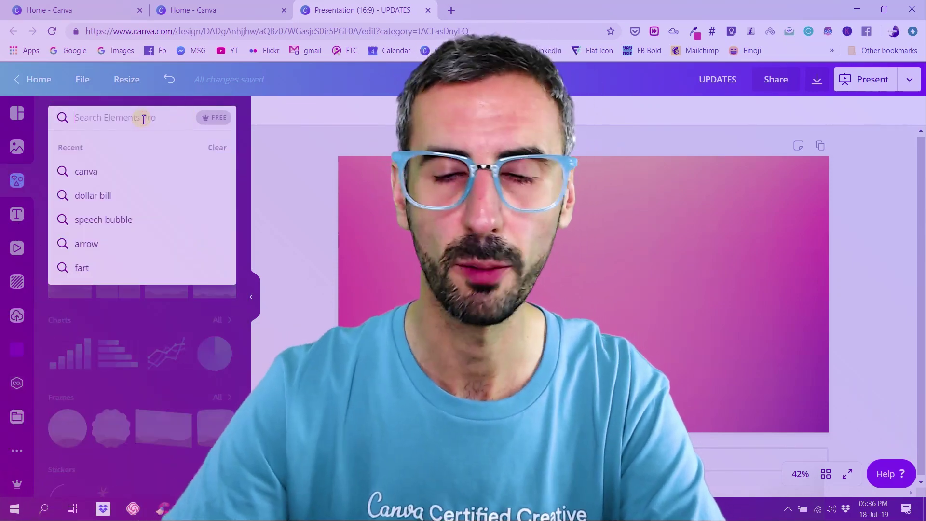
text(calen)
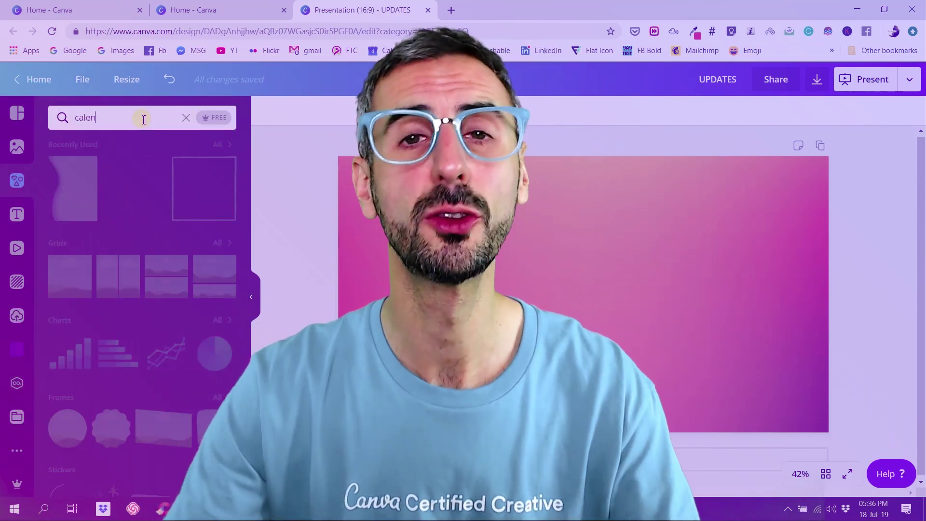
text(dar)
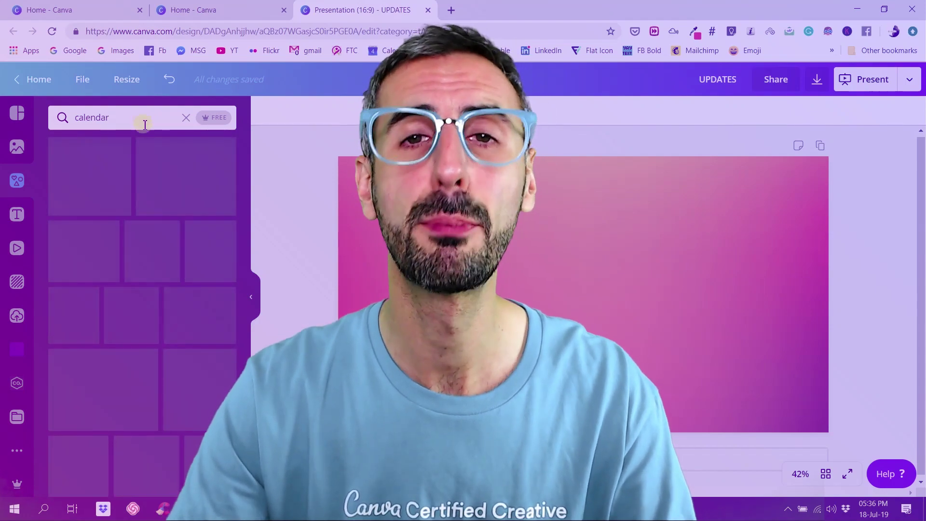
Step: Add the February calendar graphic with the pink heart and move it slightly up and left on the slide
scroll(193, 251, down, 2)
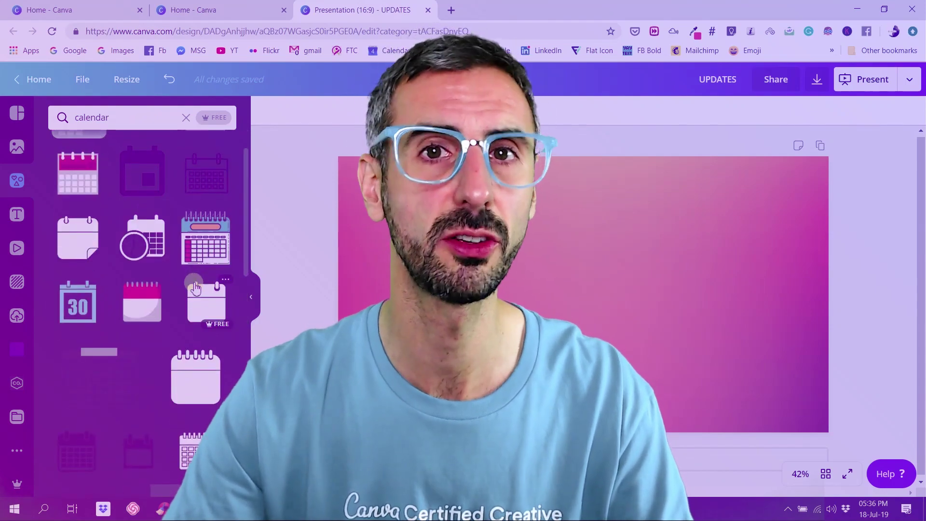
scroll(194, 287, down, 3)
scroll(140, 353, down, 2)
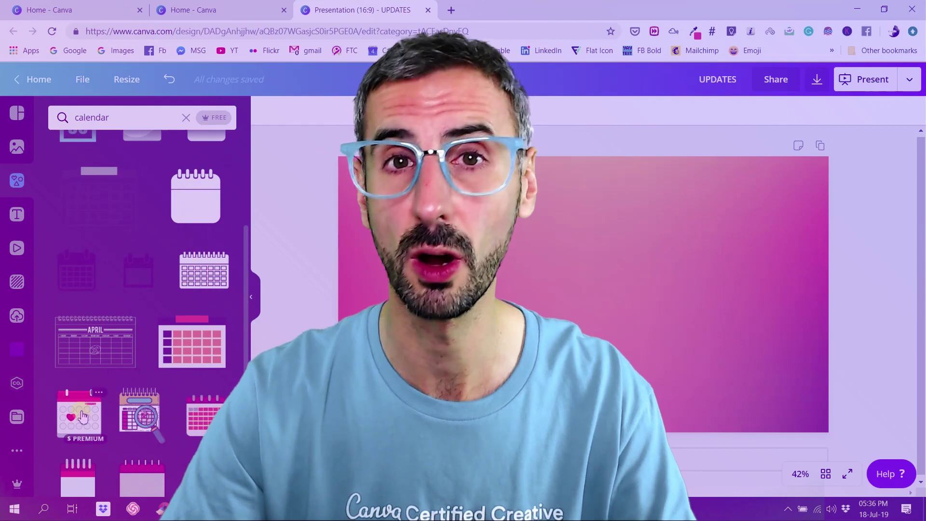
click(83, 416)
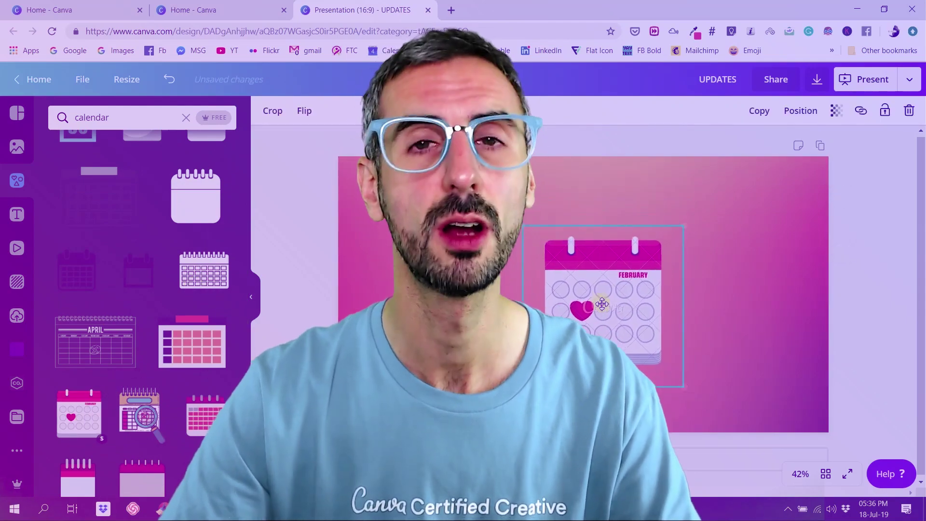
drag(601, 304, 582, 290)
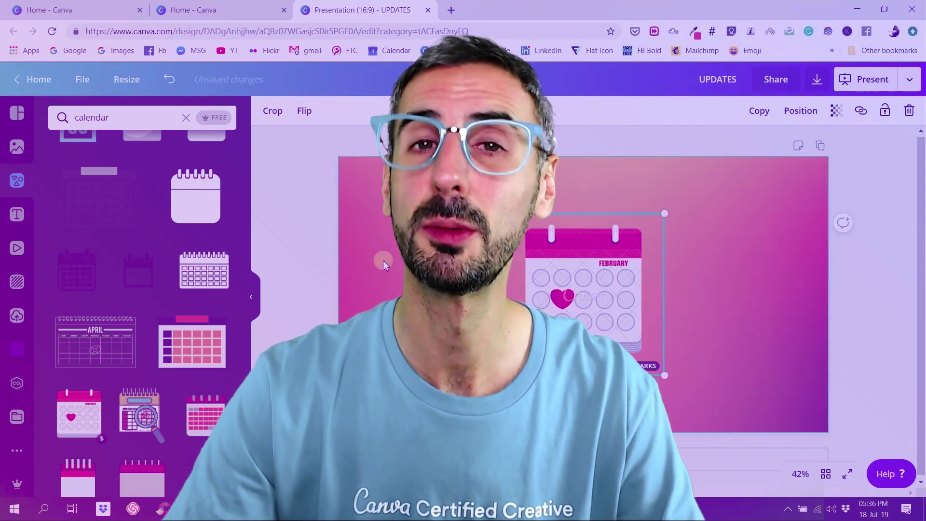
click(385, 265)
Step: Replace the slide background with the light blue gradient photo
click(17, 350)
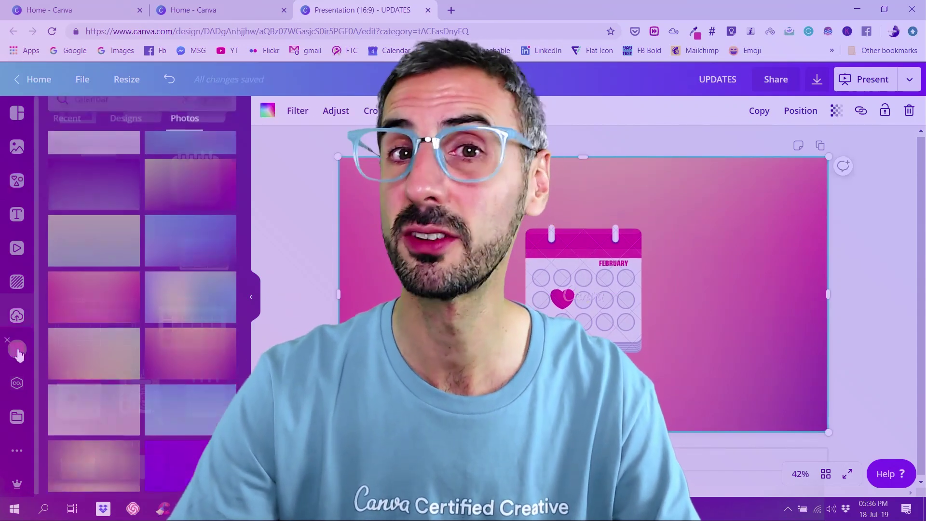
mouse_move(97, 252)
mouse_down()
mouse_move(289, 236)
mouse_move(386, 241)
mouse_move(107, 259)
mouse_up()
drag(189, 408, 746, 279)
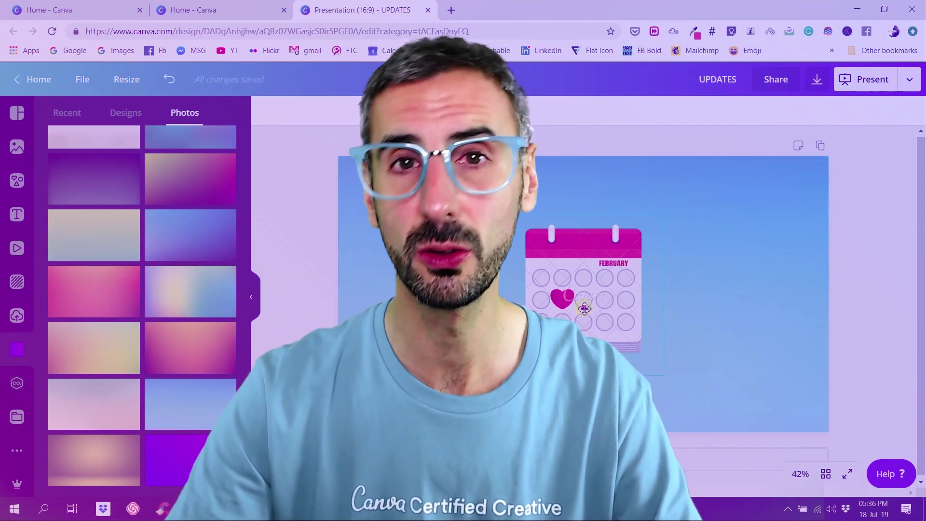
Step: Add a text box reading "JULY" over the calendar and set its font size to 80
text(tex)
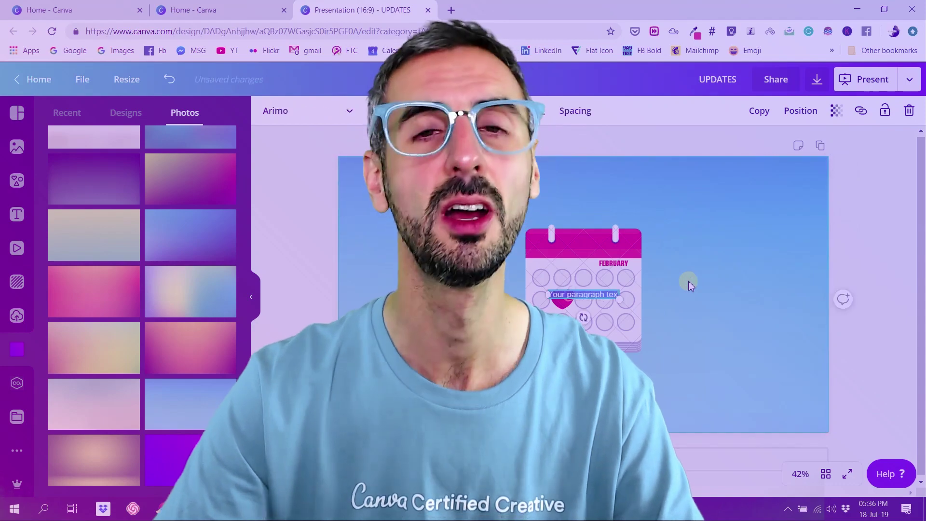
text(JU)
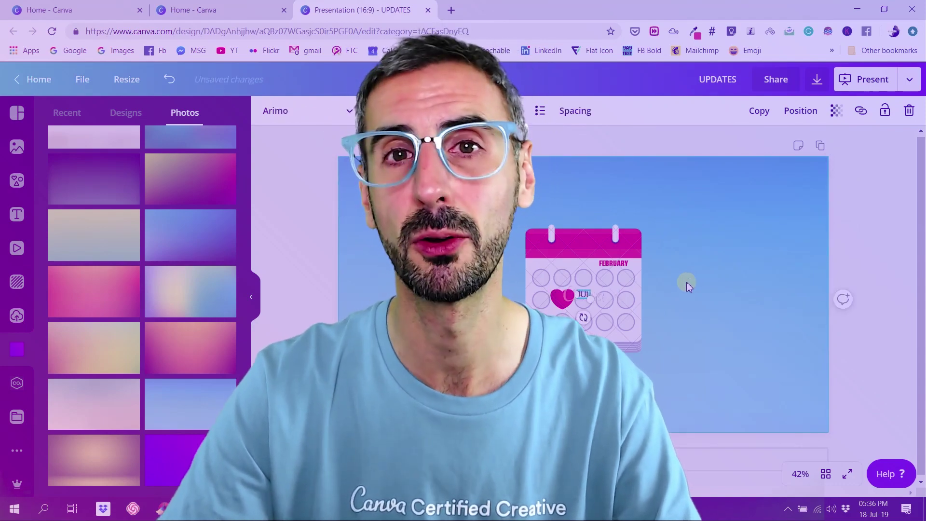
text(LY)
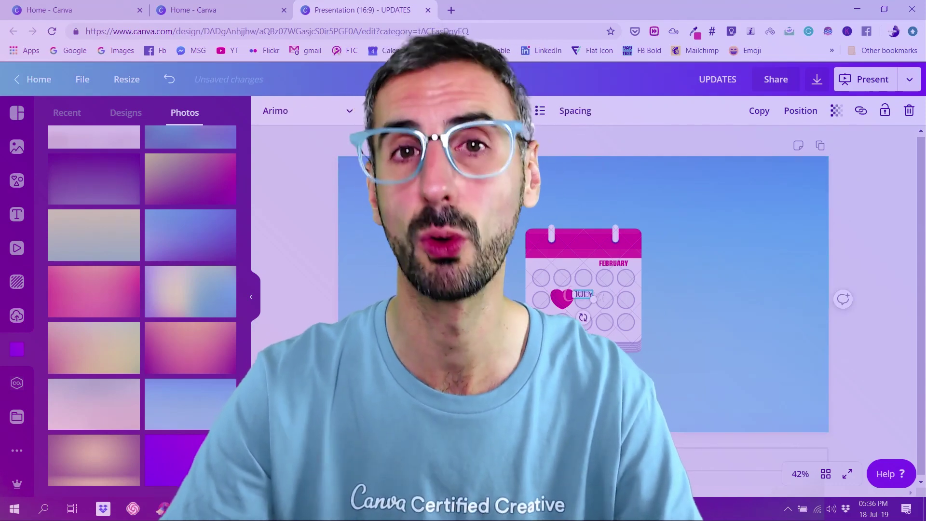
click(377, 111)
text(80)
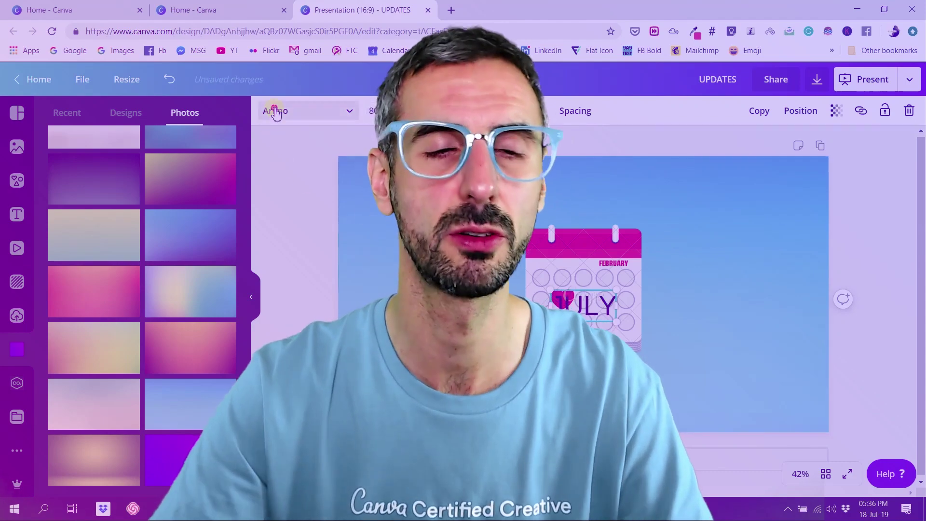
Step: Search the fonts for "montse" for the JULY text
click(303, 110)
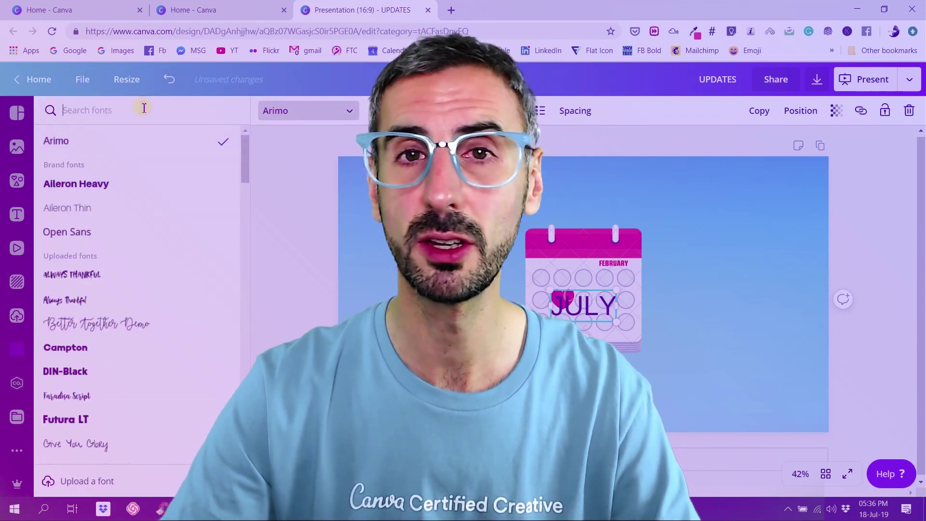
text(mont)
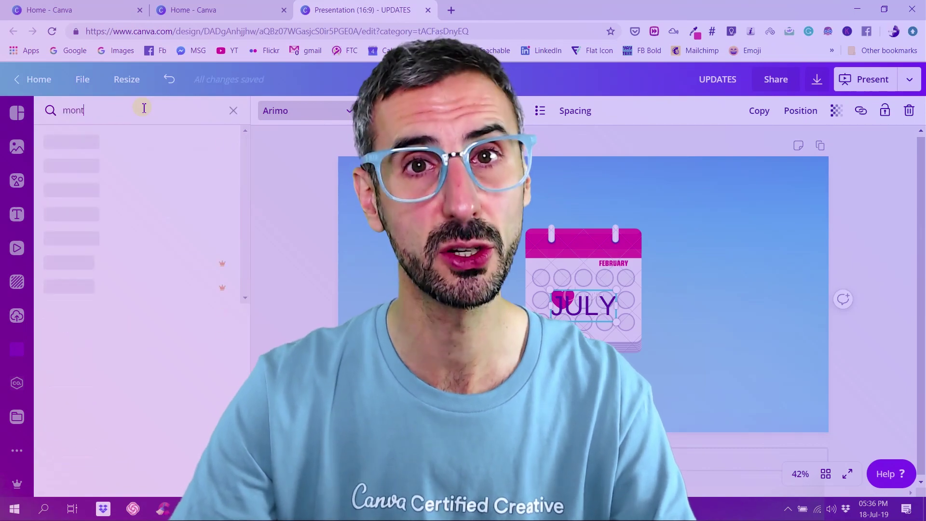
text(se)
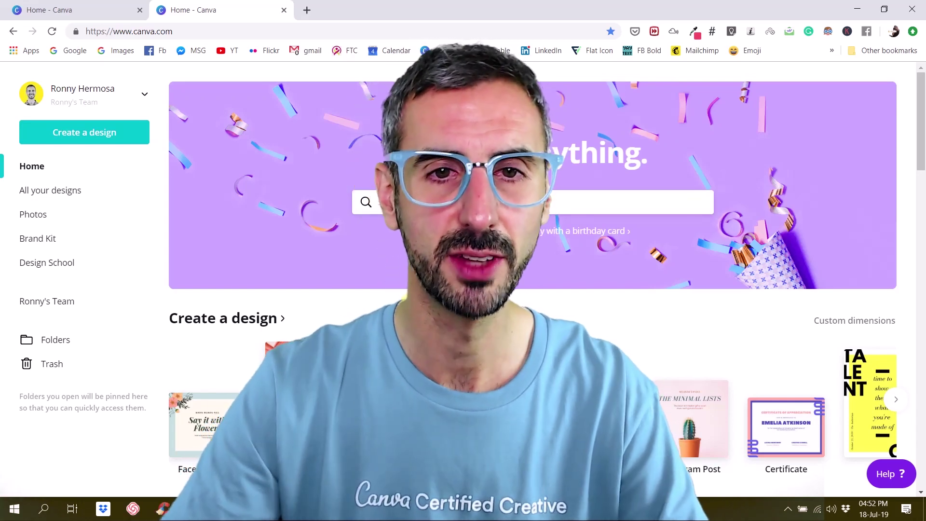
Step: Glance through the recent designs on the Canva home page and search for "story"
scroll(582, 248, down, 10)
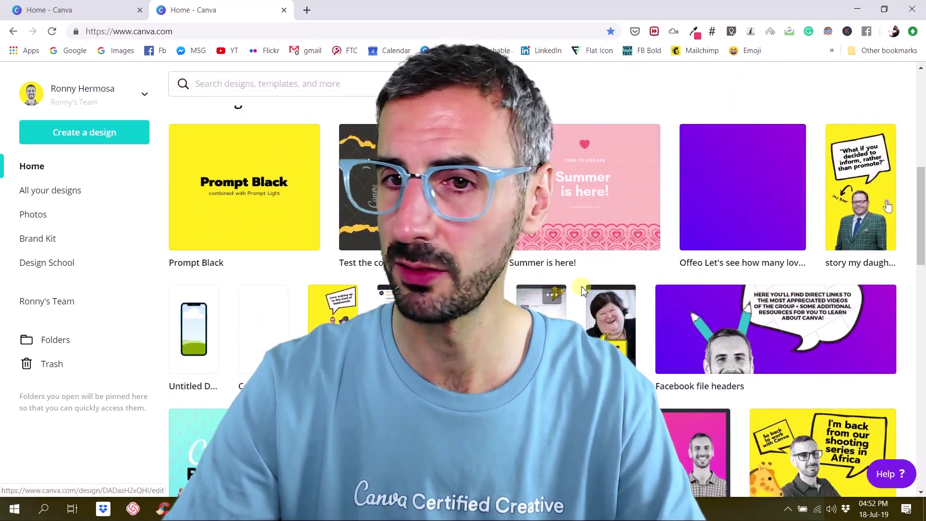
scroll(582, 295, down, 5)
scroll(582, 296, up, 15)
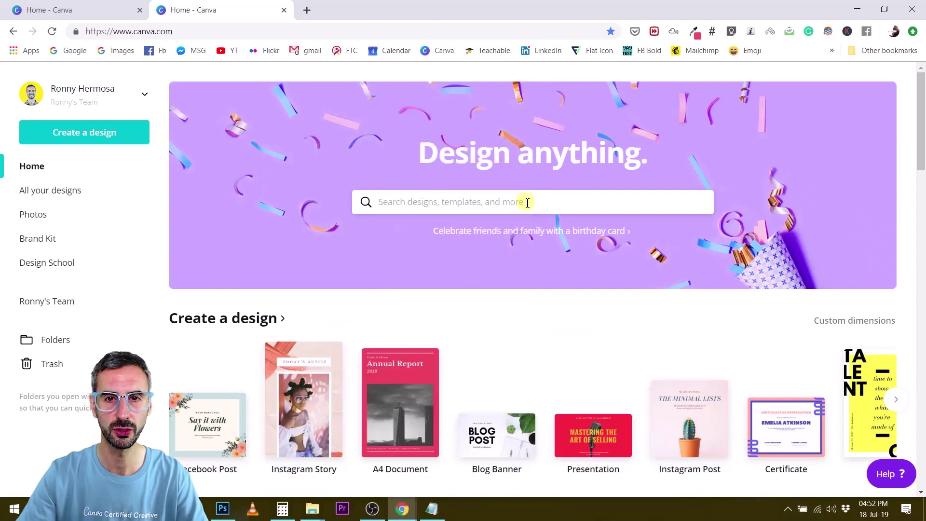
click(528, 201)
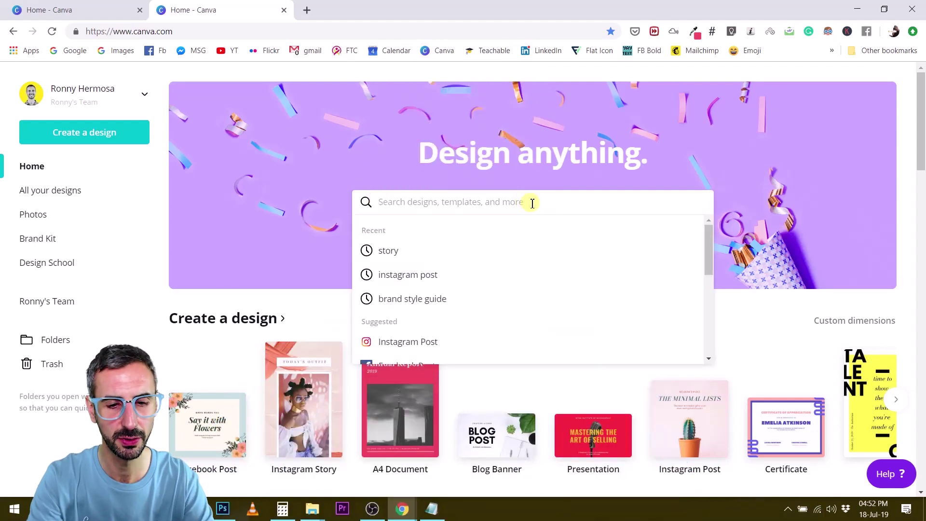
text(story)
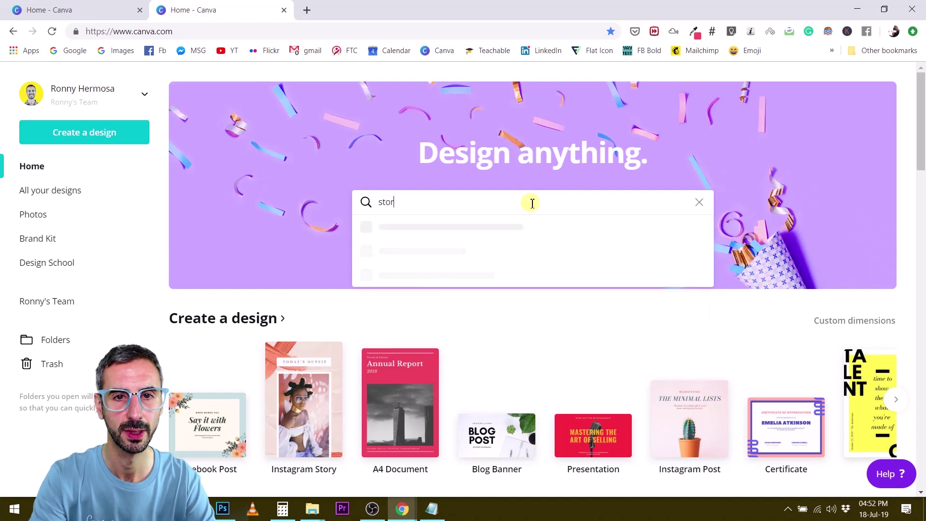
key(Return)
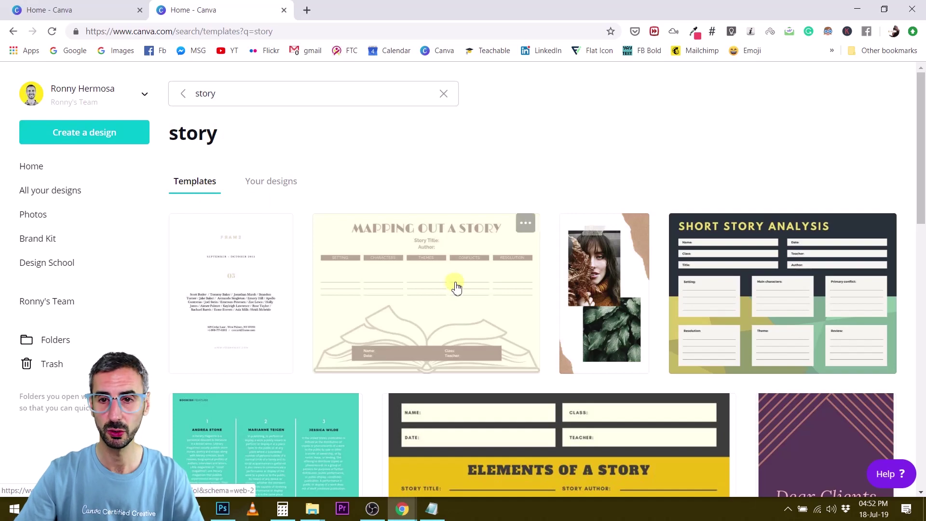
Step: Look through the template results for "story" and switch to the matching results among your own designs
scroll(458, 285, down, 7)
scroll(468, 288, down, 5)
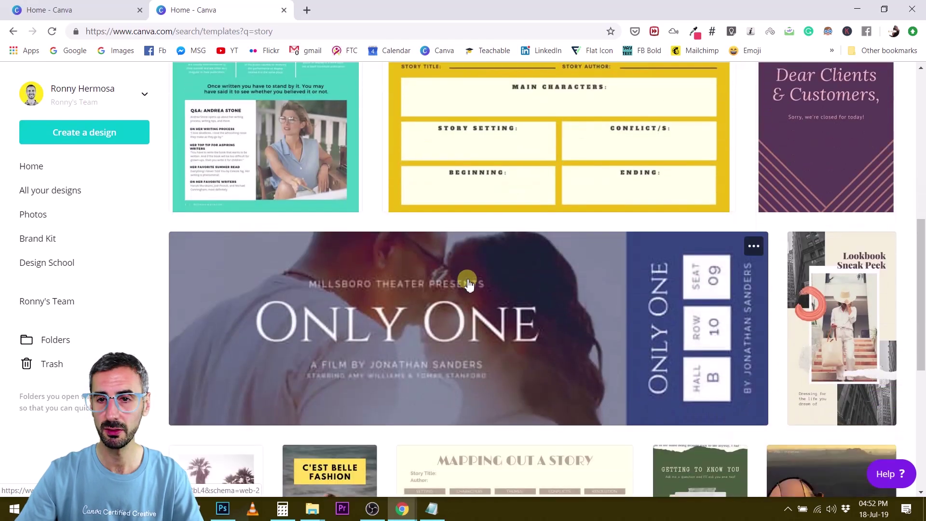
scroll(468, 289, down, 4)
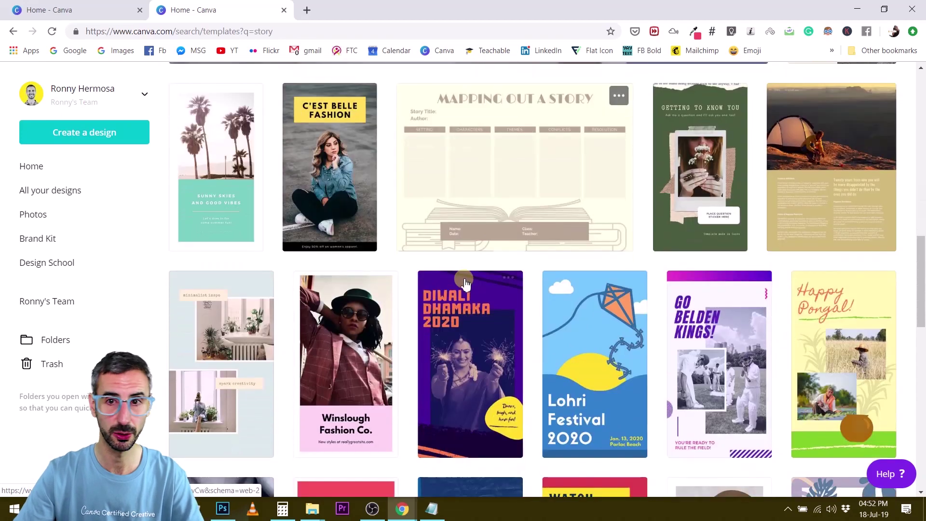
scroll(572, 295, down, 3)
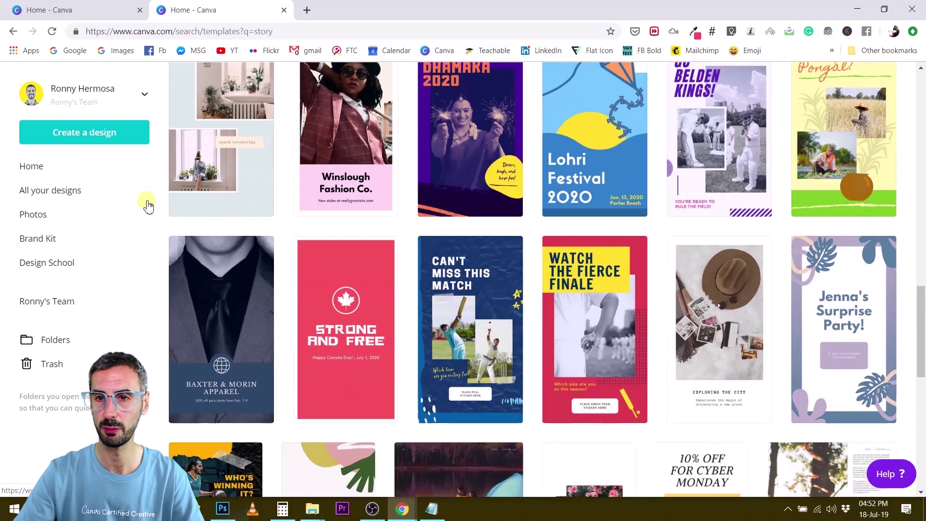
scroll(327, 286, down, 15)
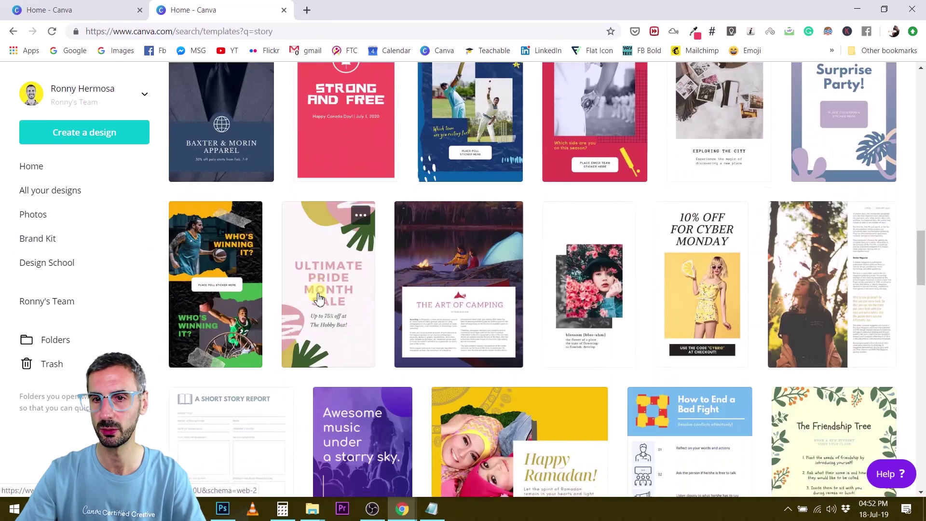
scroll(597, 369, up, 20)
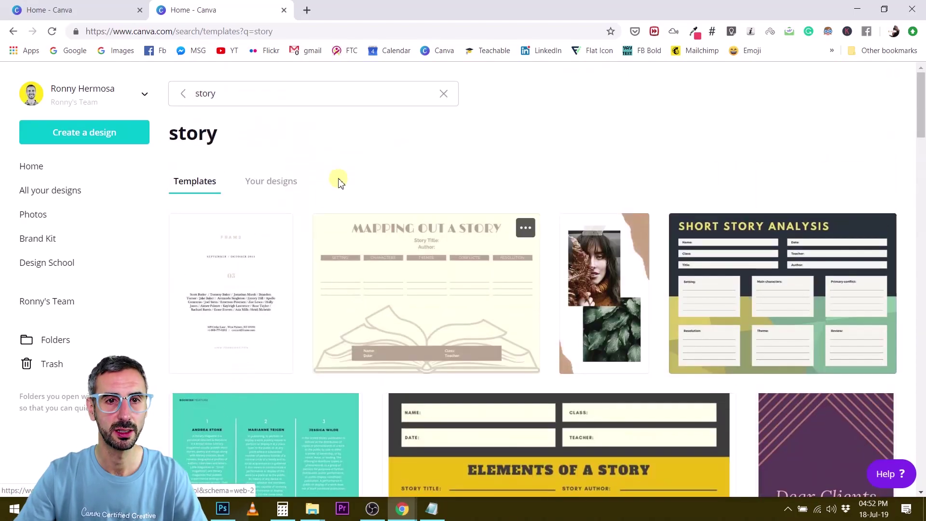
click(272, 186)
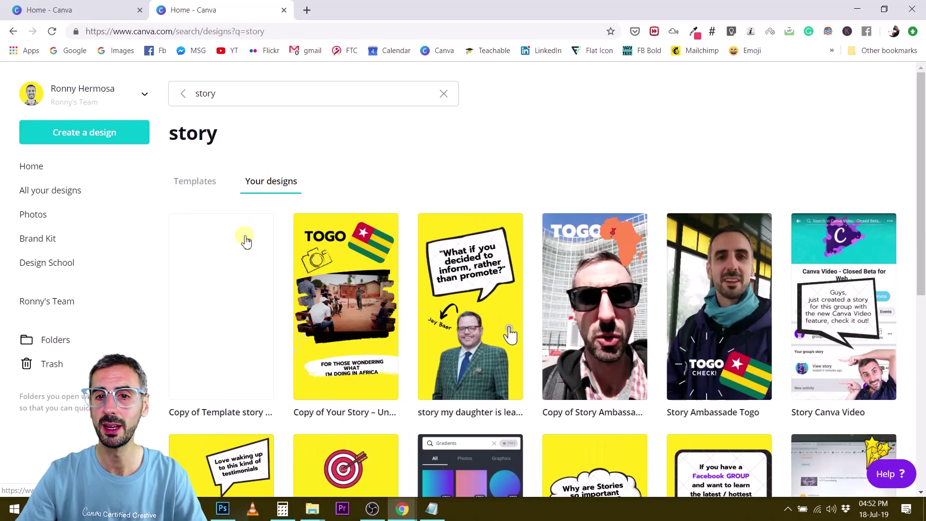
Step: Look through the personal designs matching "story", including the further rows of results
scroll(847, 276, down, 1)
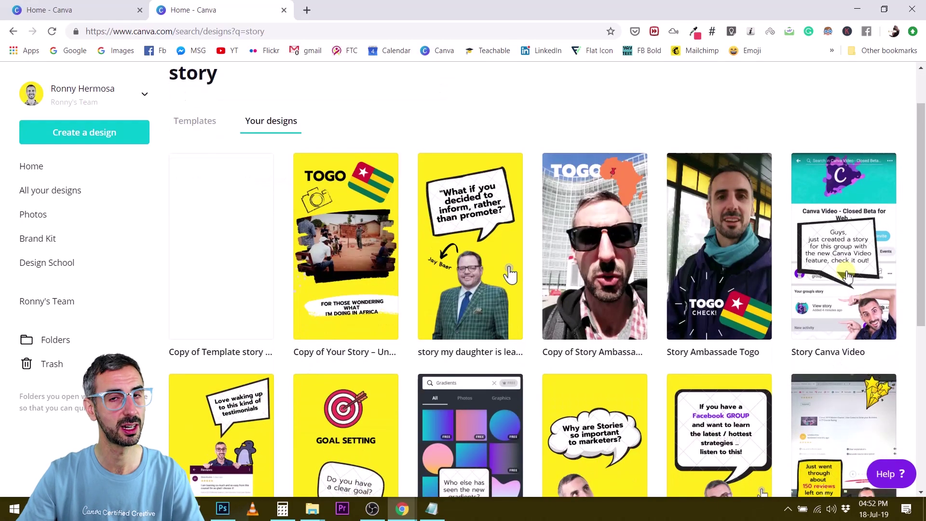
scroll(848, 276, down, 3)
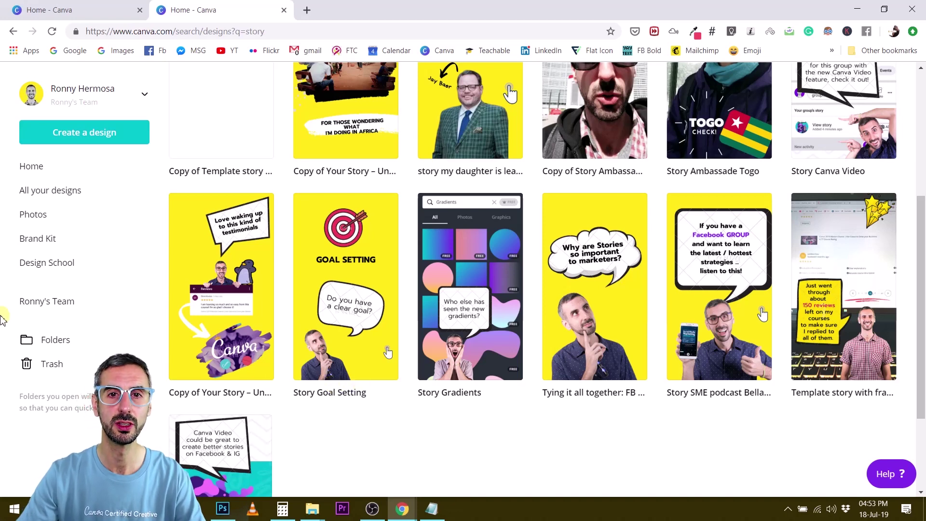
scroll(707, 188, up, 5)
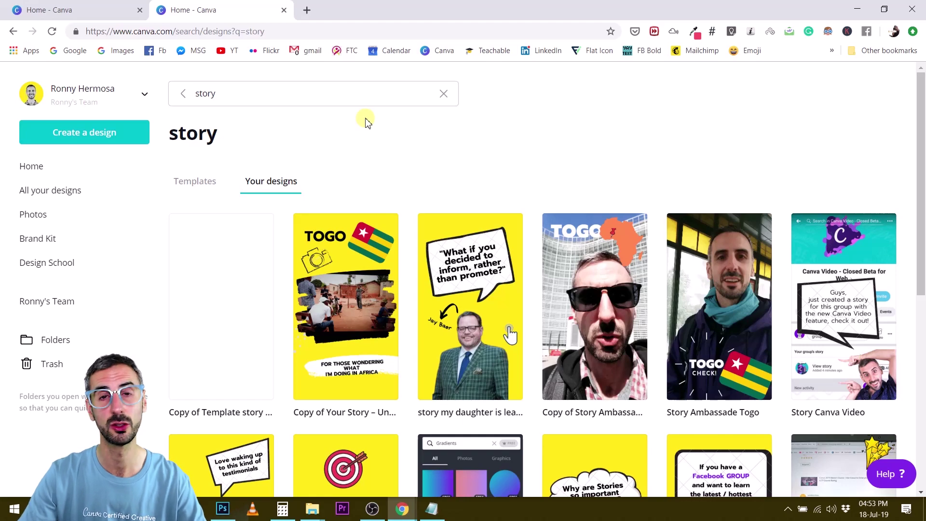
scroll(381, 193, down, 6)
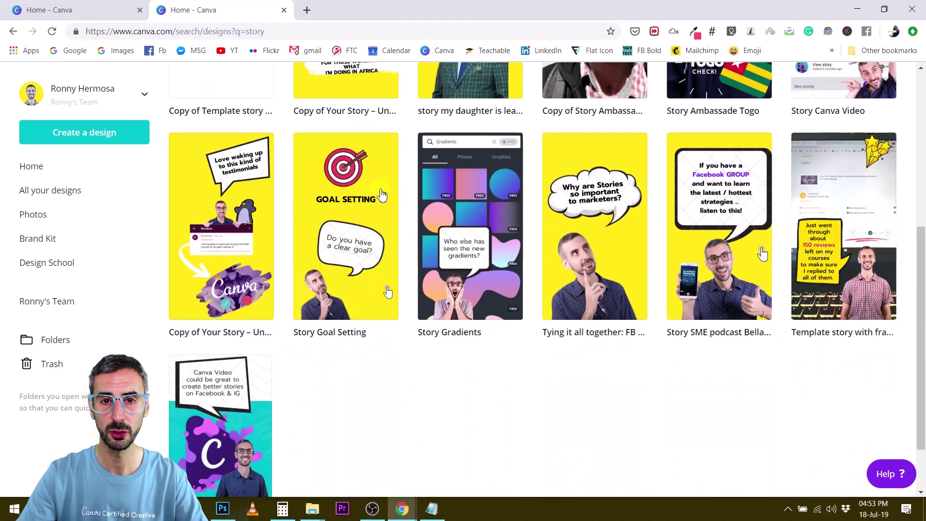
scroll(384, 204, up, 6)
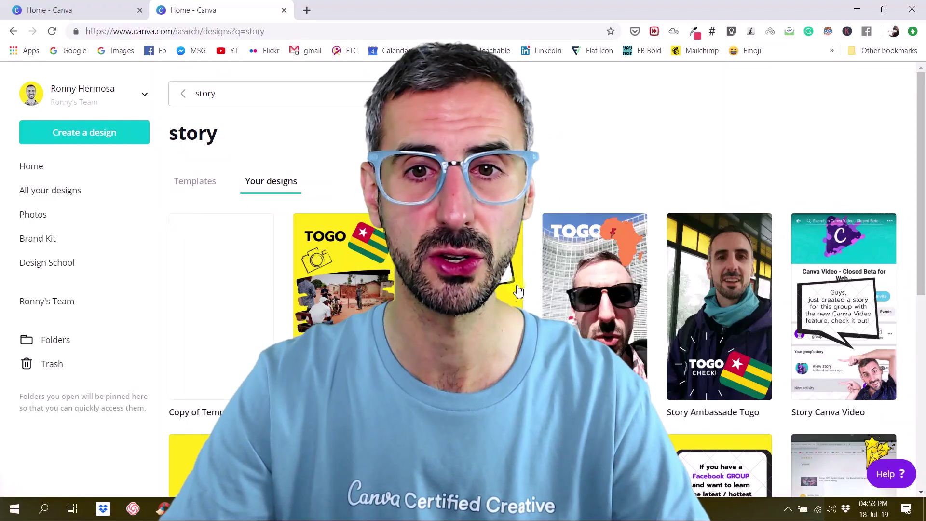
scroll(213, 182, down, 2)
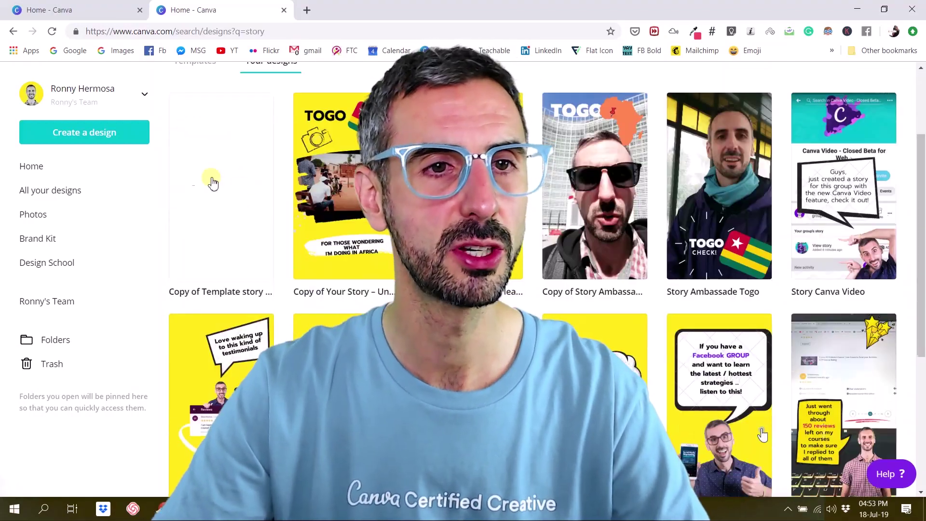
Step: Return to the home page, open the Prompt Black design and select the heading on page 1
click(56, 168)
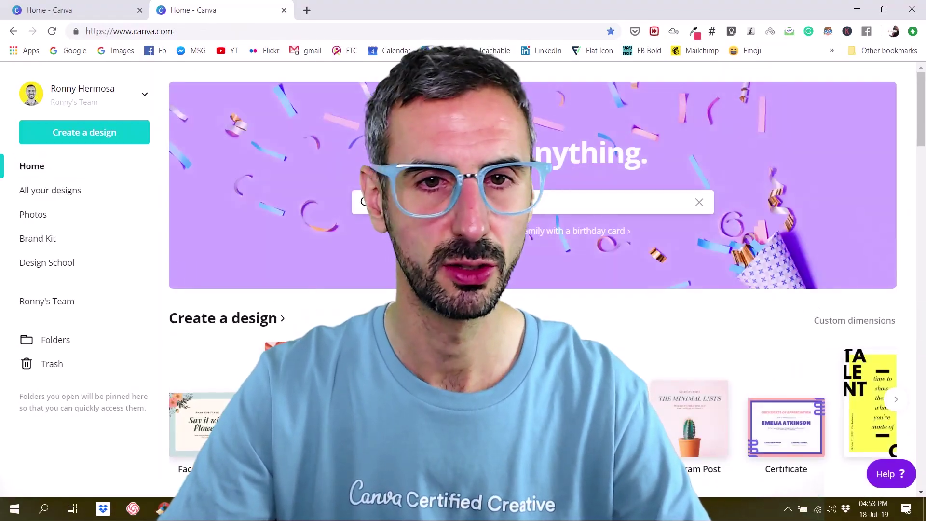
scroll(296, 324, down, 5)
click(296, 325)
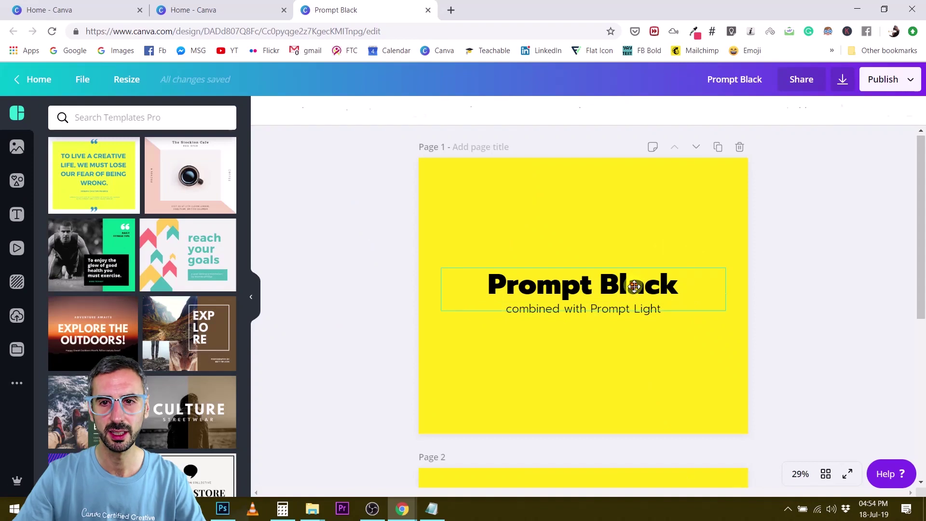
click(634, 286)
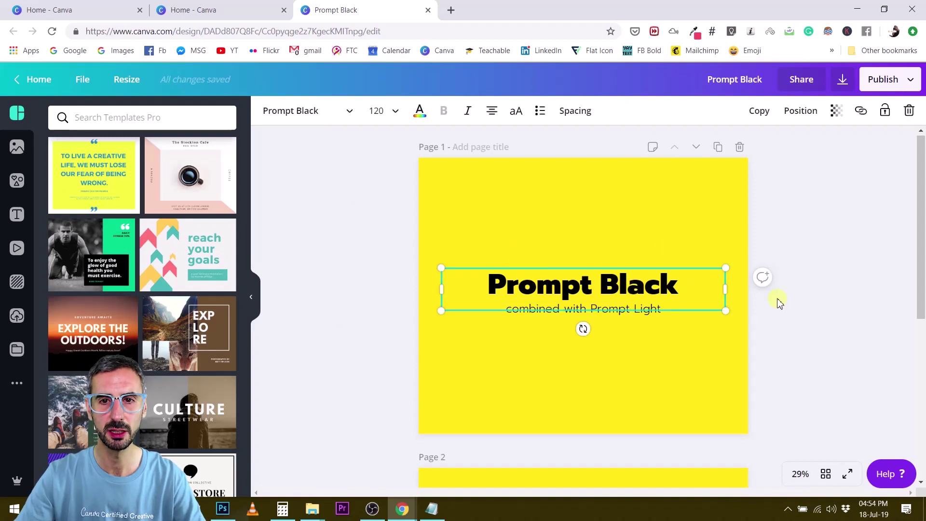
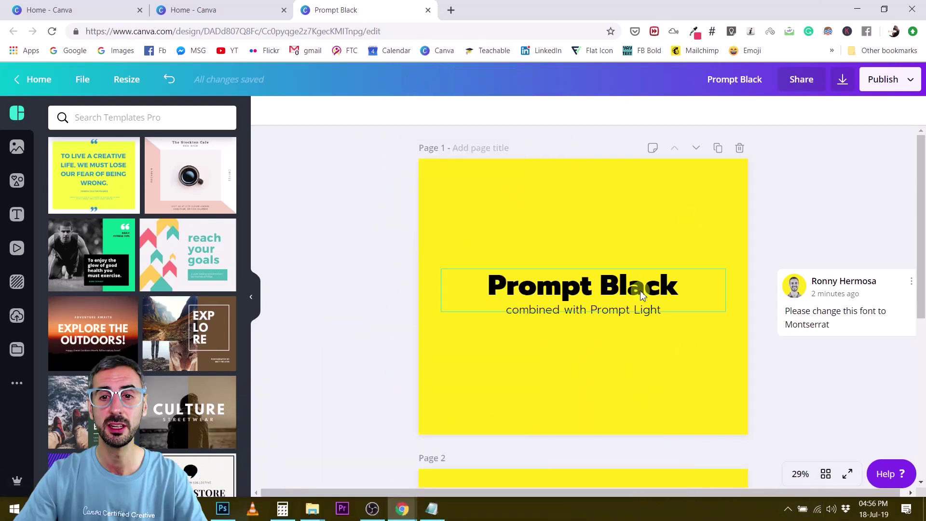
Step: Open the font list for the Prompt Black heading and examine what the crown beside some English fonts means
click(639, 285)
click(322, 122)
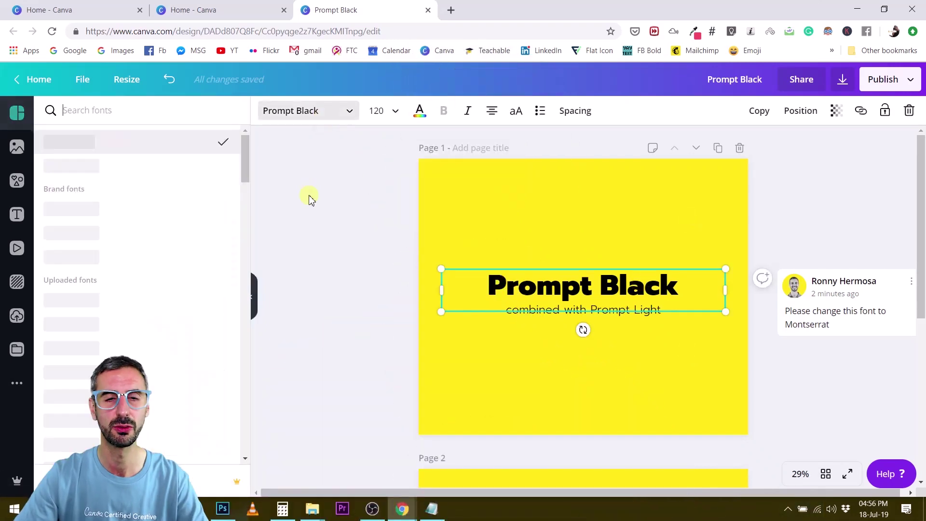
scroll(174, 310, down, 3)
scroll(171, 318, down, 10)
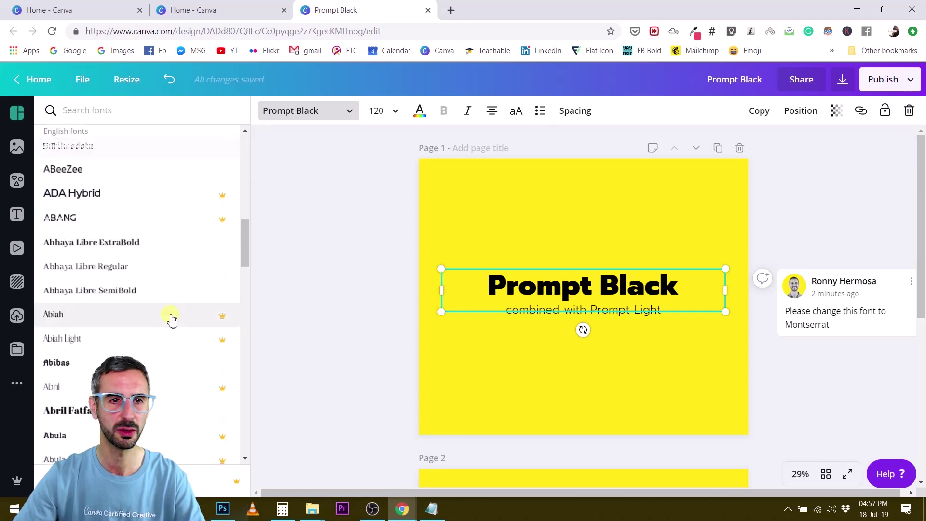
scroll(173, 324, down, 5)
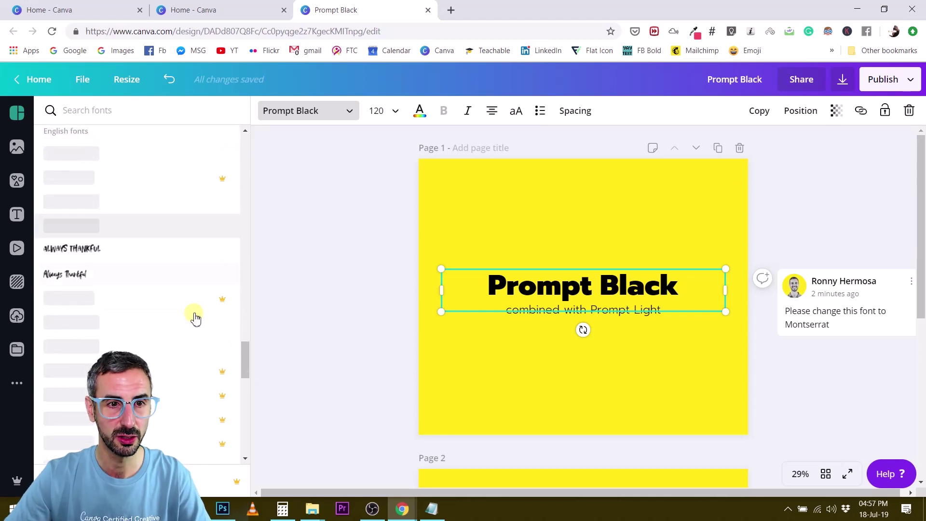
scroll(198, 311, down, 2)
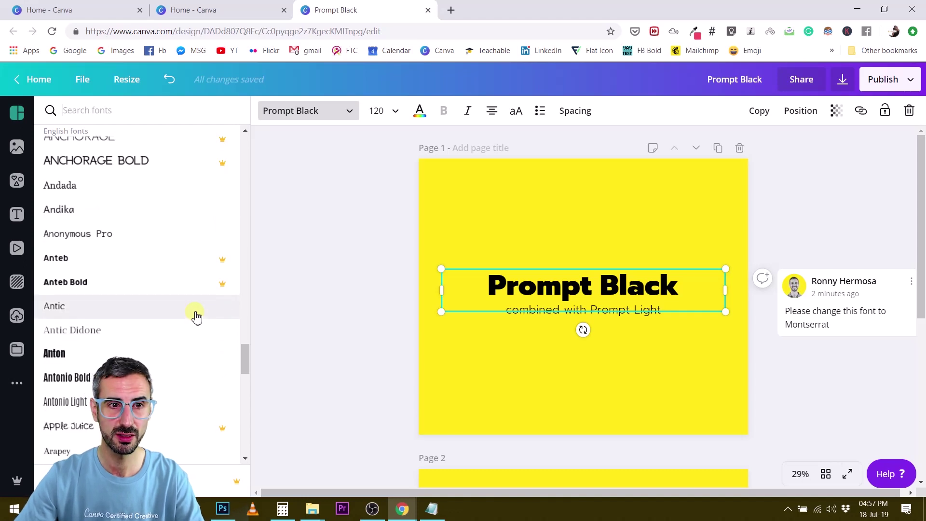
scroll(196, 316, down, 3)
scroll(194, 318, down, 2)
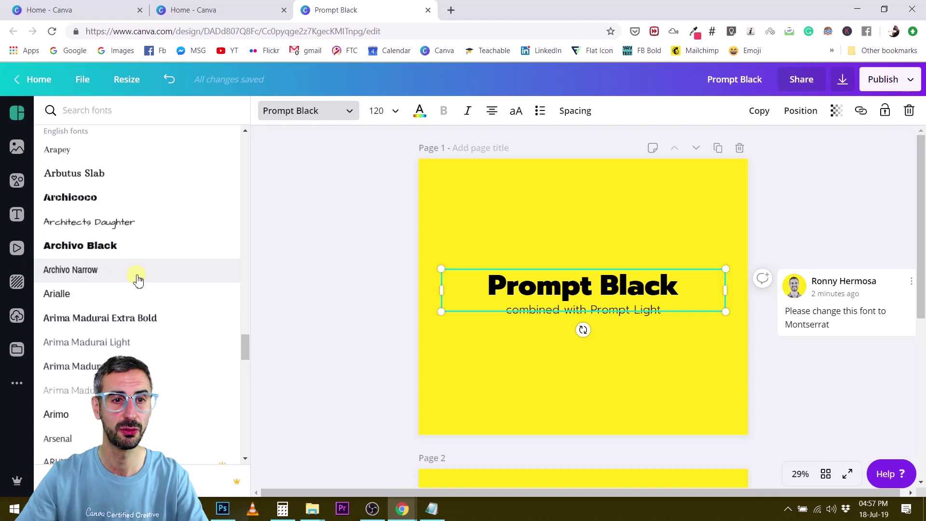
scroll(140, 277, down, 3)
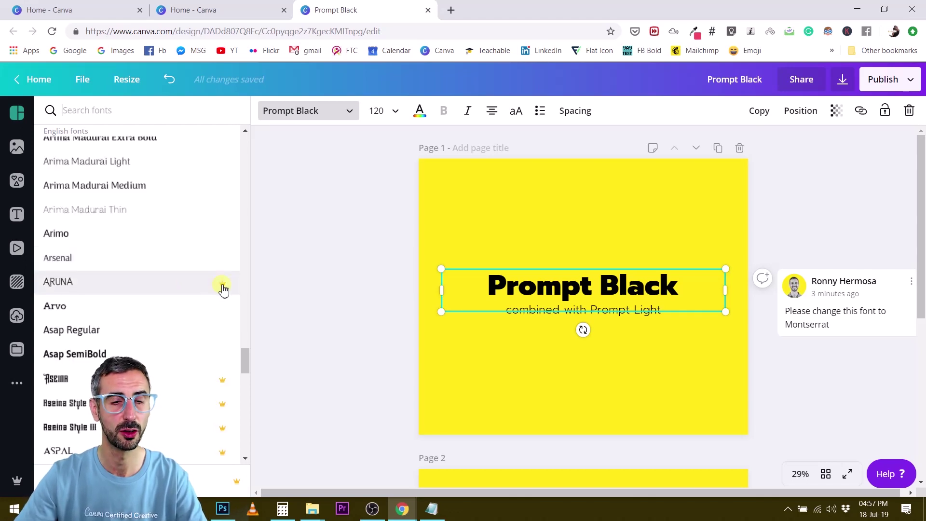
mouse_move(223, 287)
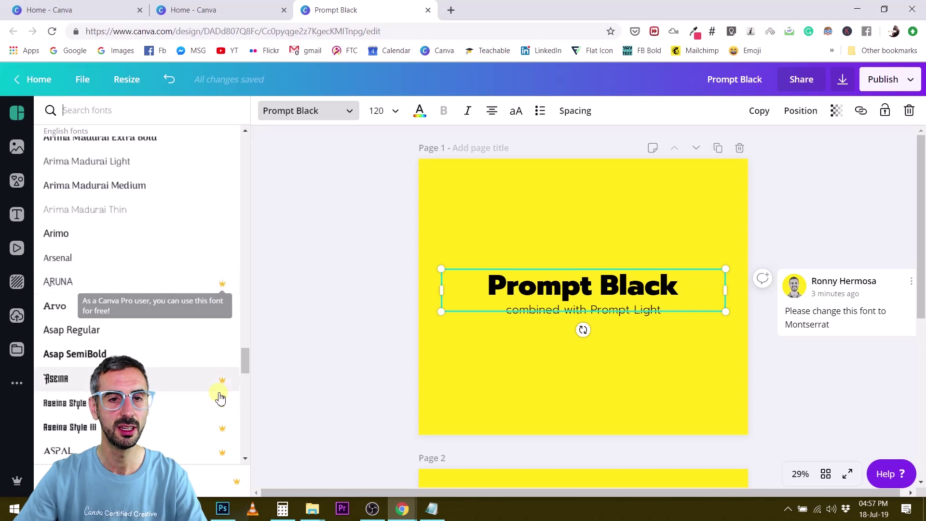
scroll(222, 389, down, 1)
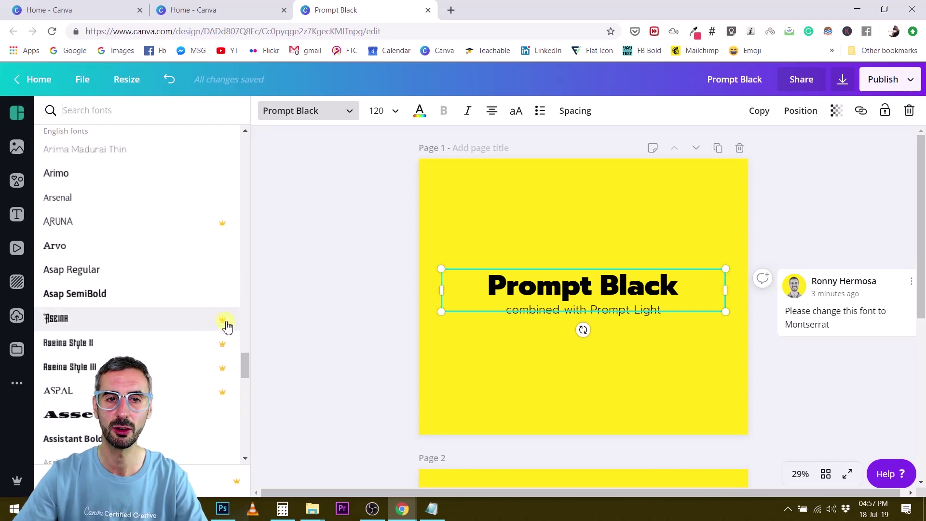
mouse_move(226, 326)
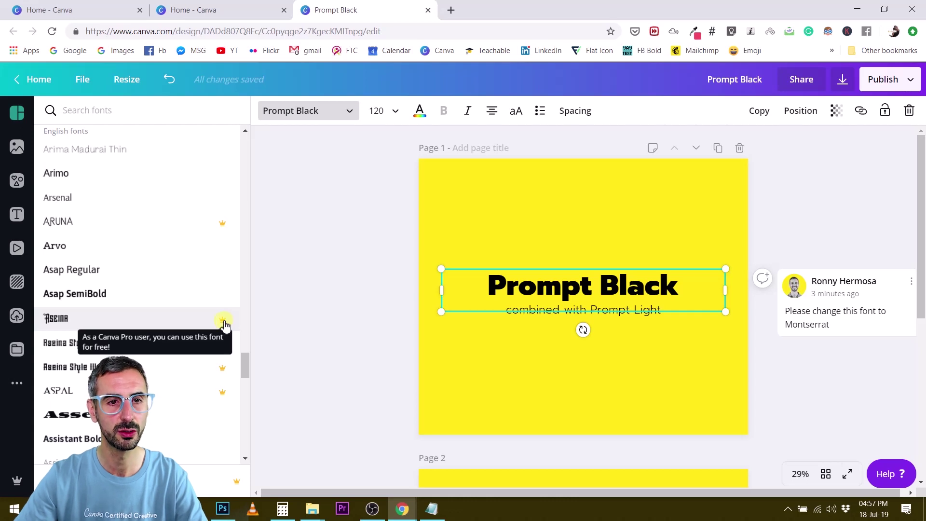
Step: Browse further down the English fonts, as far as those starting with F, comparing crown-marked fonts with unmarked ones
scroll(203, 201, down, 20)
scroll(203, 202, up, 4)
scroll(203, 201, down, 6)
scroll(203, 204, down, 15)
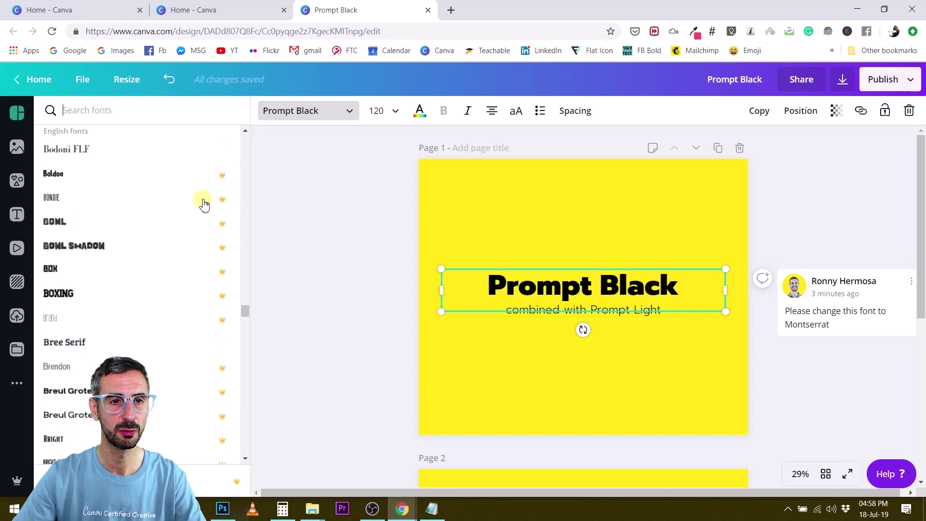
scroll(207, 205, down, 15)
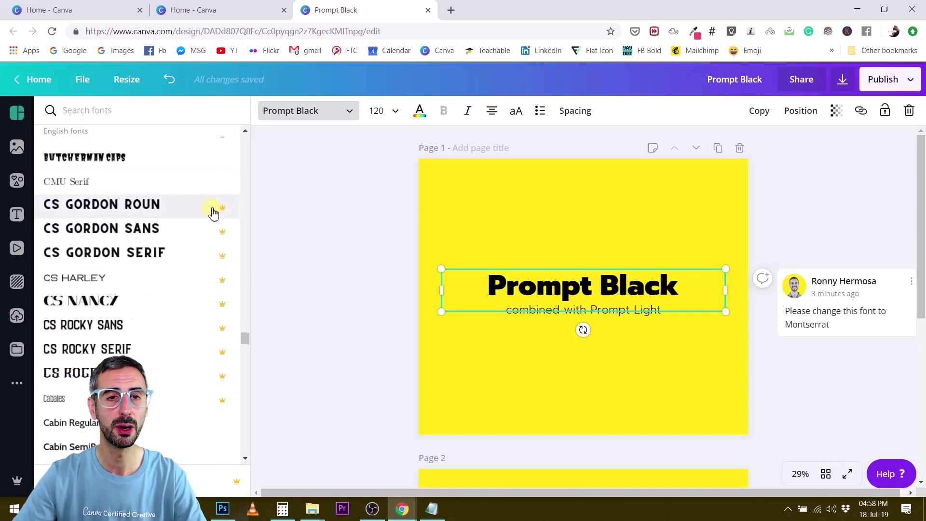
scroll(214, 212, down, 10)
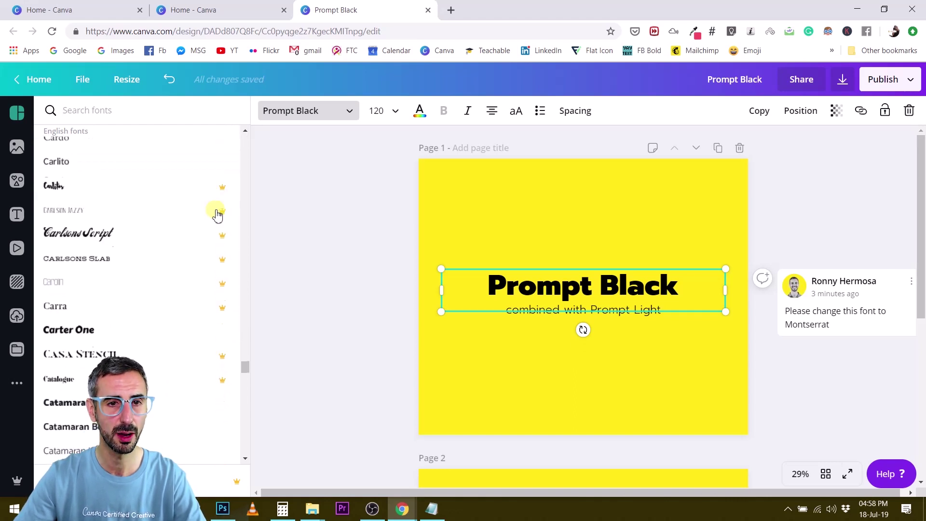
scroll(221, 222, down, 10)
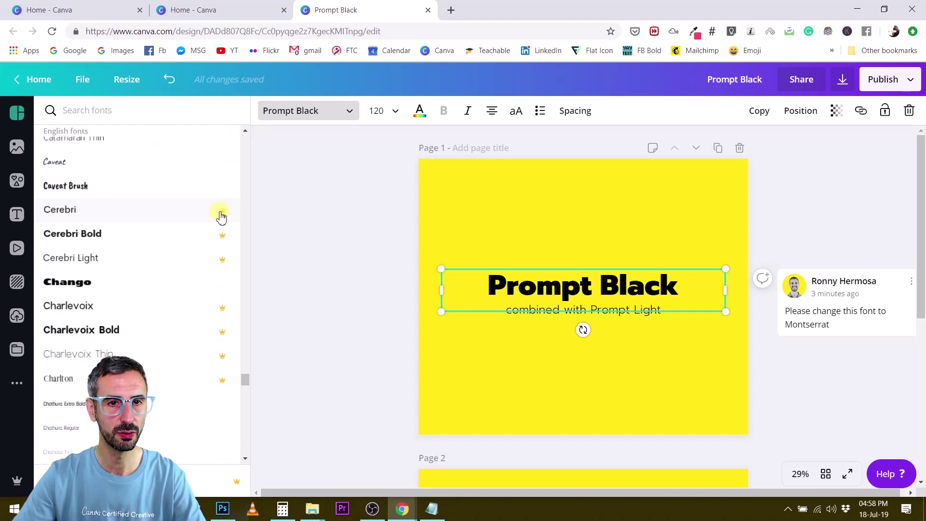
scroll(223, 290, down, 10)
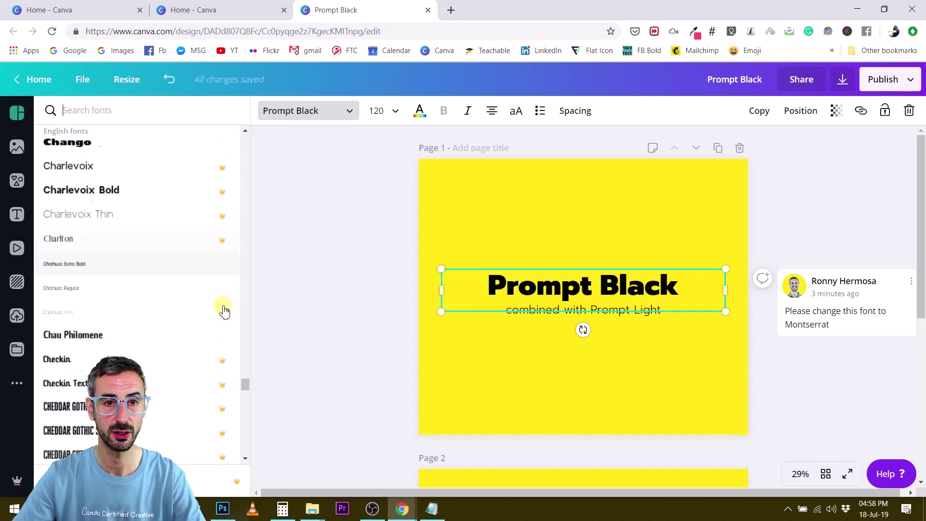
scroll(224, 303, down, 15)
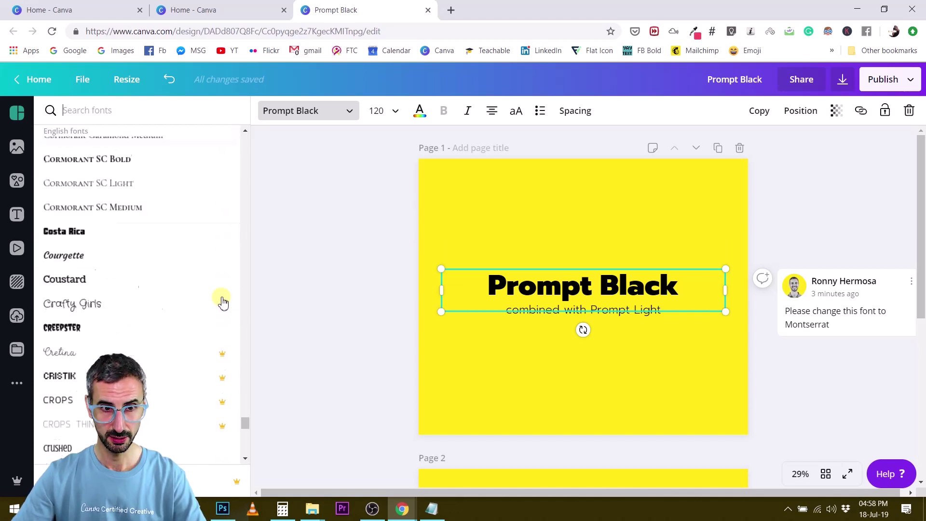
scroll(221, 300, down, 15)
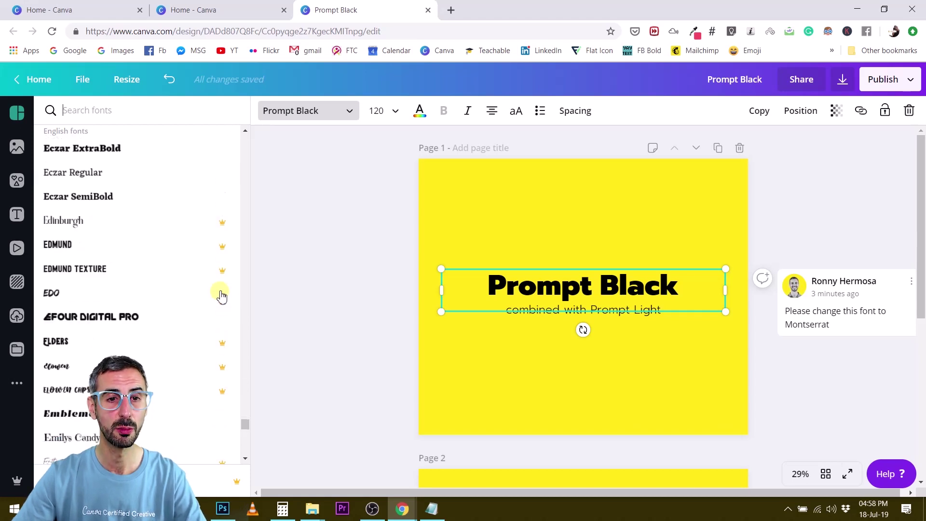
scroll(220, 295, down, 10)
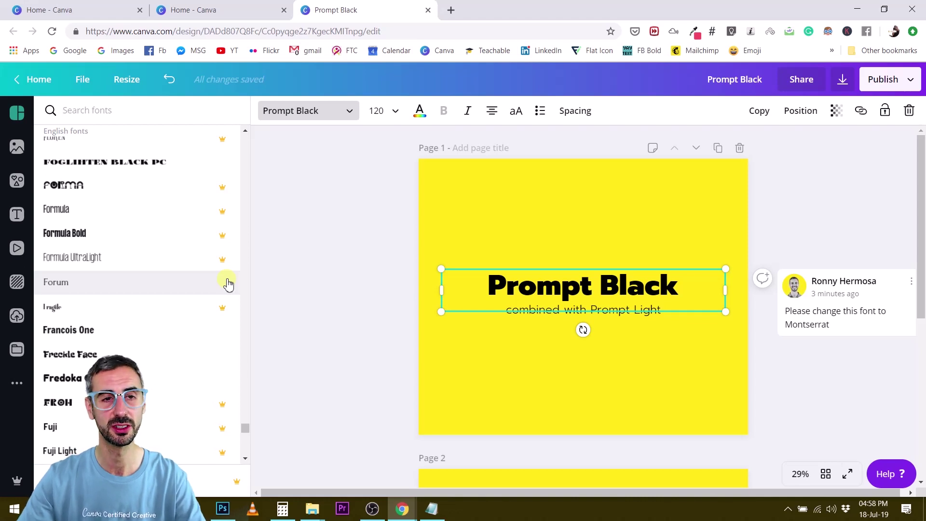
scroll(229, 281, up, 3)
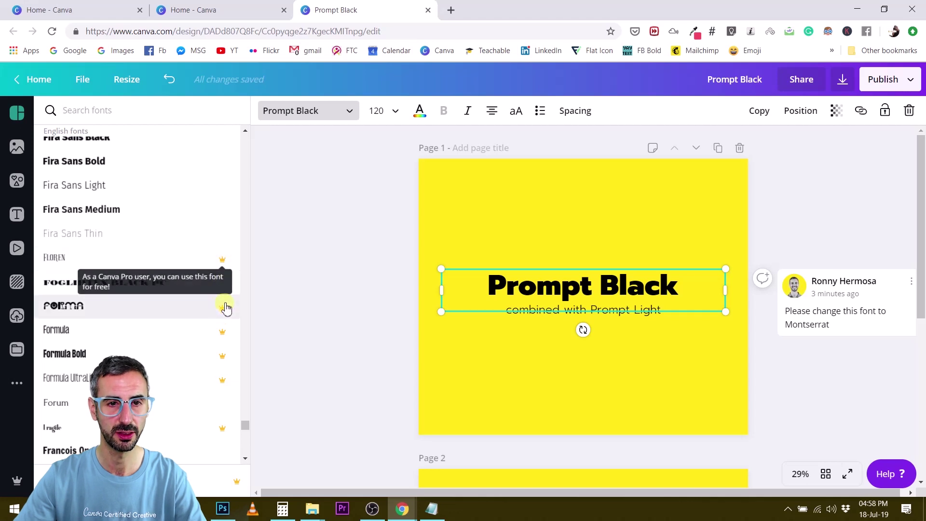
scroll(222, 352, down, 2)
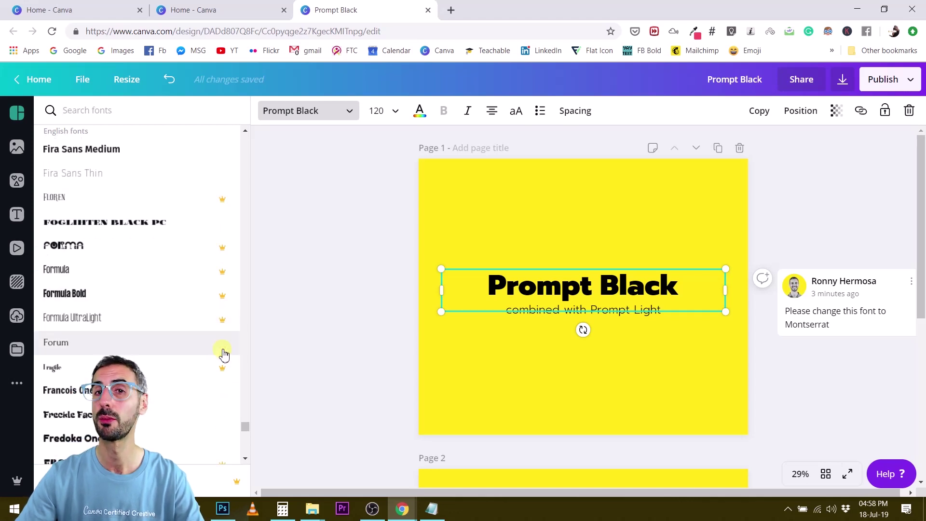
scroll(224, 355, down, 2)
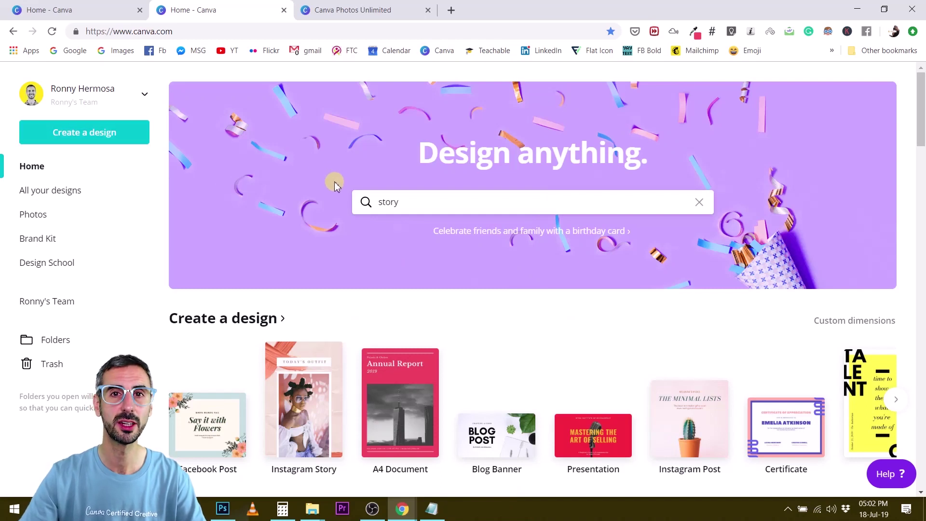
Step: Go to the Photos page and look over more photo categories and the trending photos
click(34, 214)
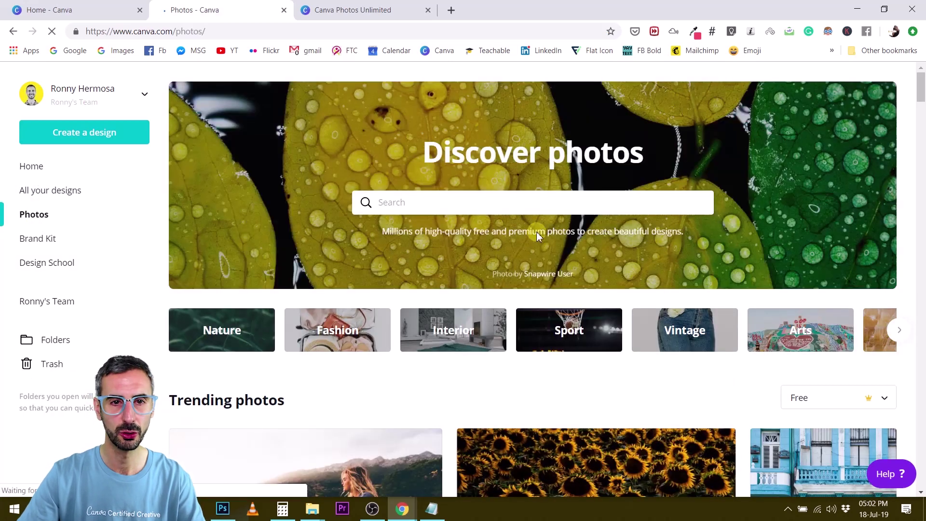
scroll(284, 306, down, 1)
click(899, 270)
scroll(554, 305, down, 3)
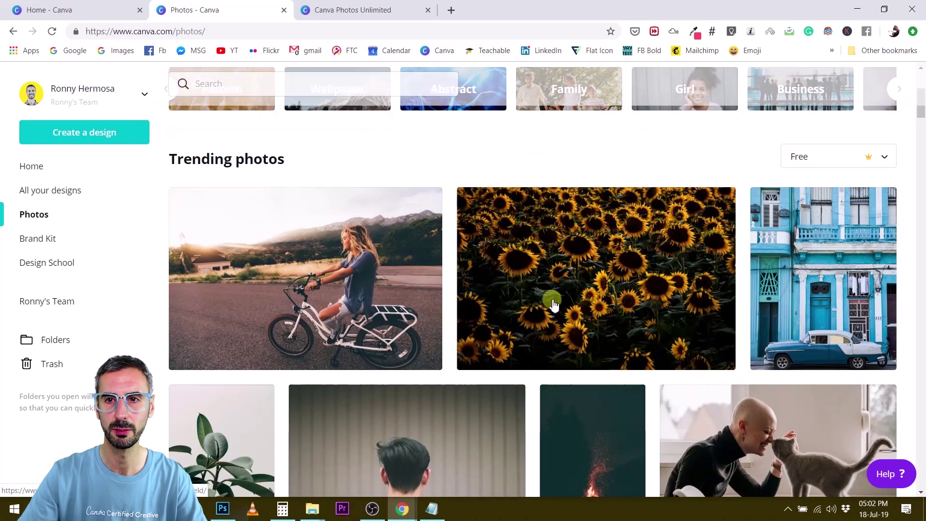
Step: Filter the trending photos to Premium and look through the filtered photos
click(868, 157)
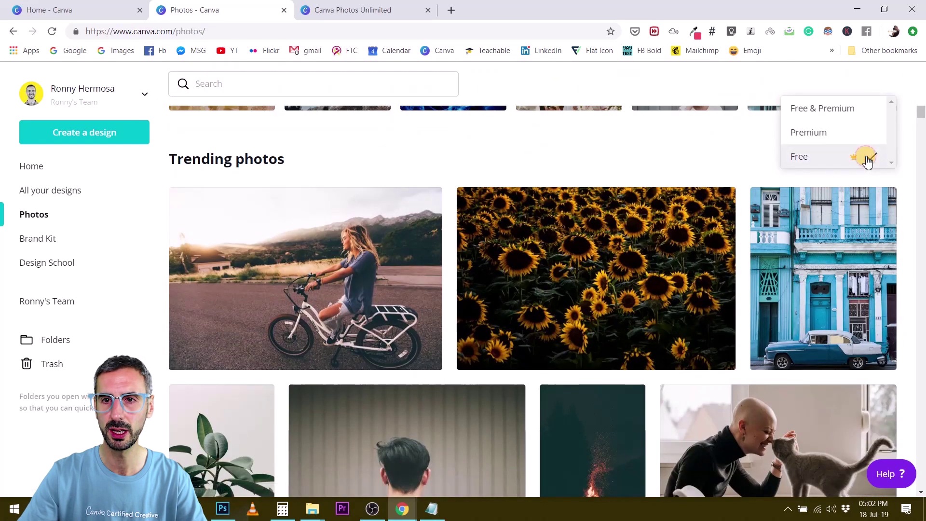
click(821, 137)
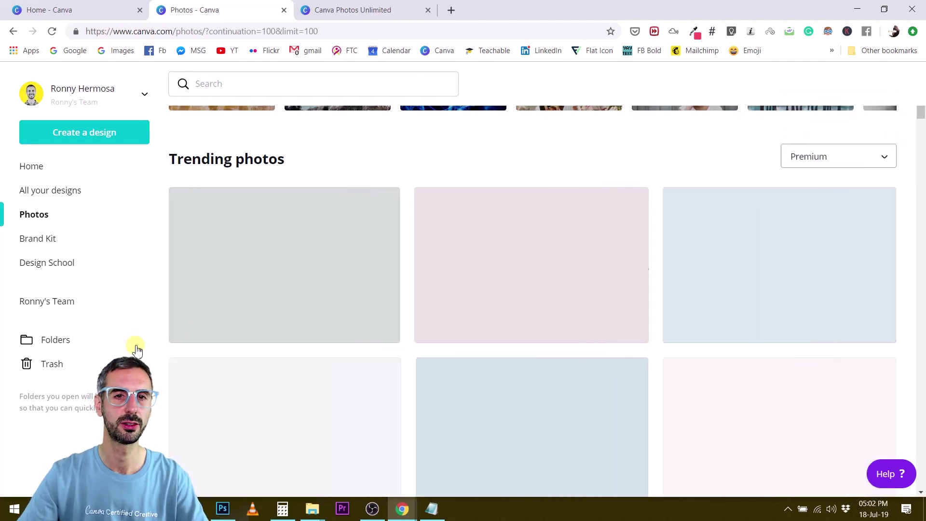
scroll(448, 235, down, 12)
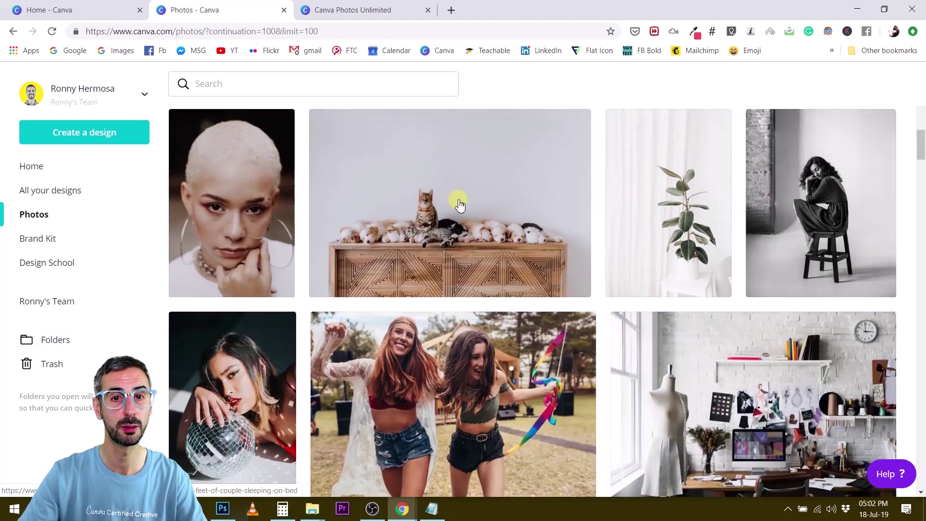
Step: Check the licence note on the premium photo of cats and dogs on a wooden cabinet and open its details
mouse_move(555, 290)
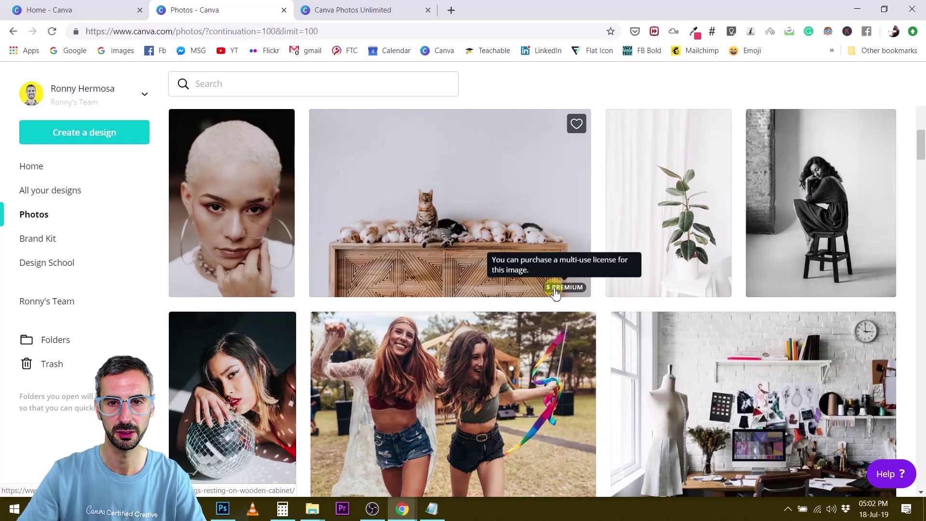
click(449, 188)
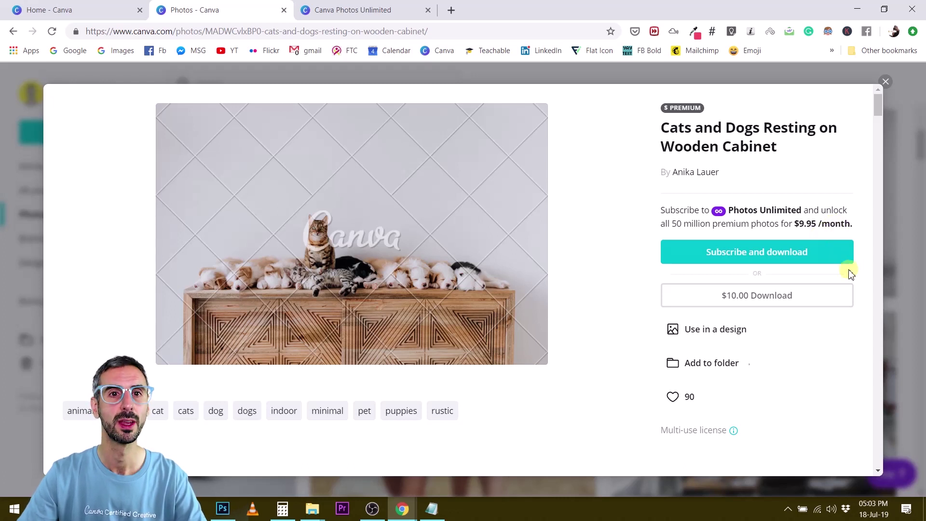
Step: Go to the Photos Unlimited page and look over its web address, subscription offer and main benefits
click(392, 7)
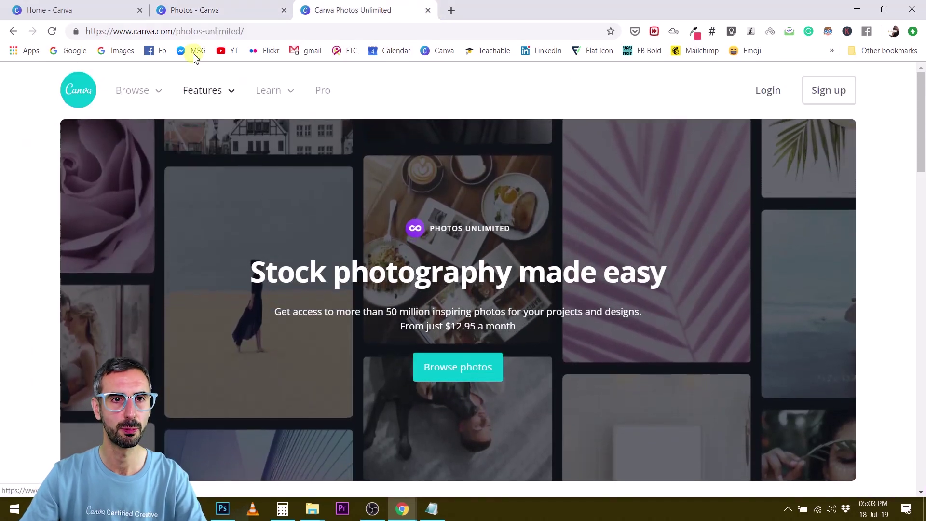
click(284, 33)
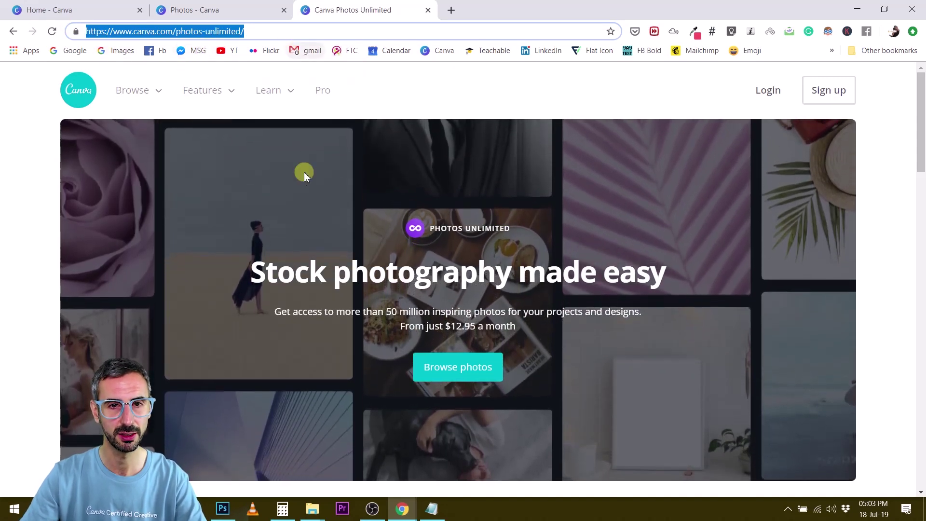
click(583, 106)
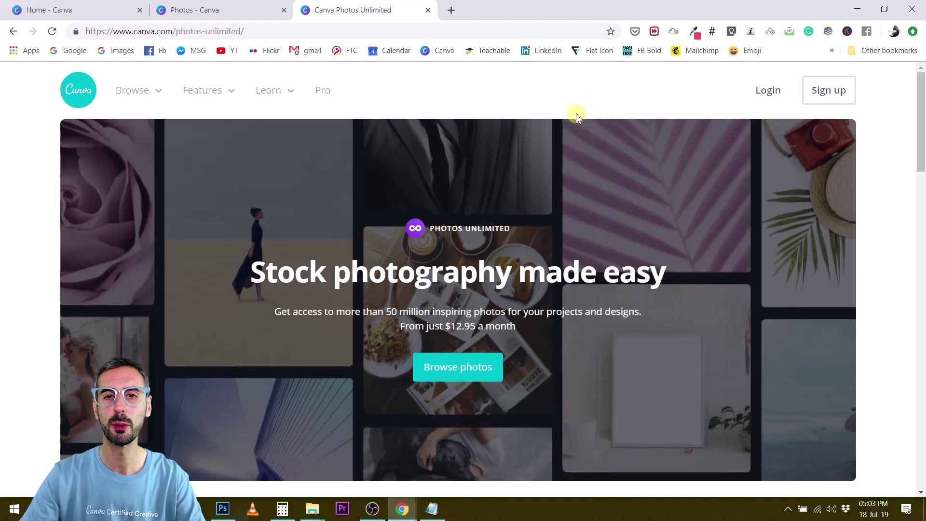
scroll(576, 114, down, 1)
scroll(574, 117, down, 12)
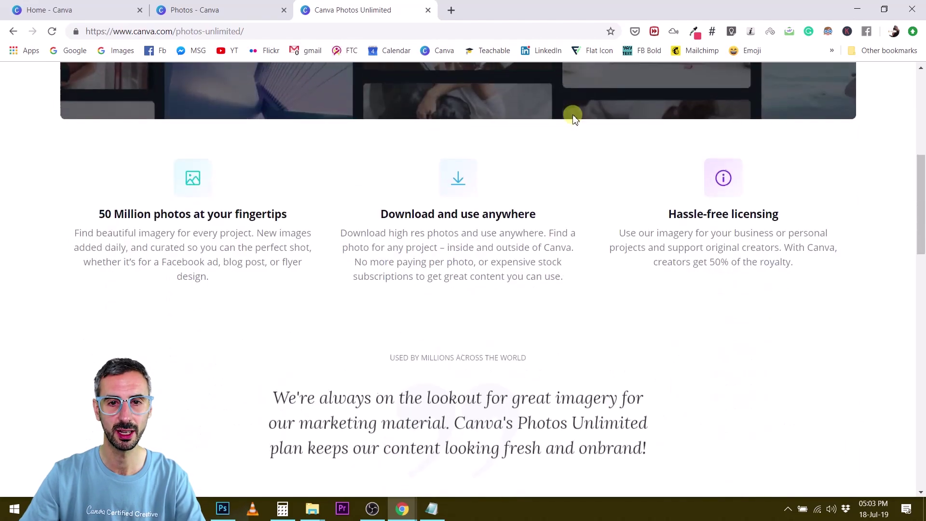
scroll(572, 116, up, 10)
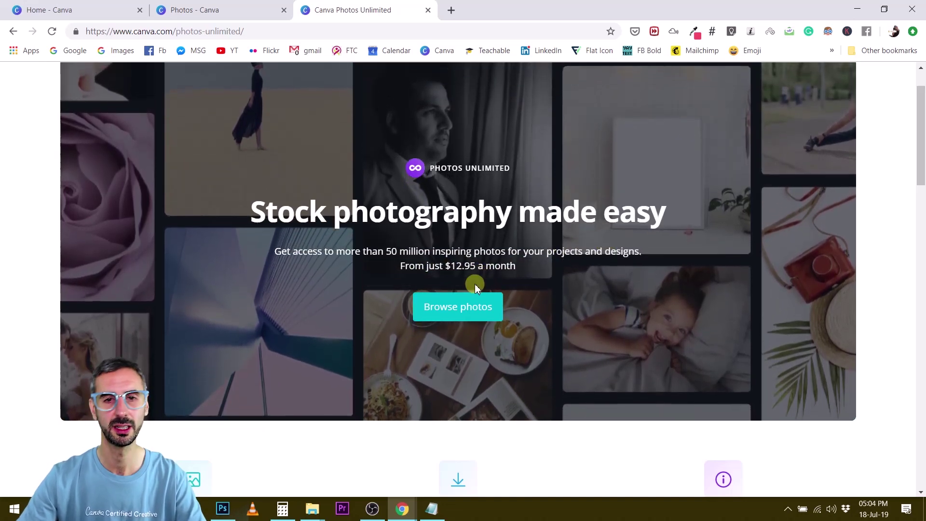
Step: Read the Photos Unlimited benefits on photo choice, downloading and licensing, and look through the rest of the page to the footer
scroll(478, 282, down, 3)
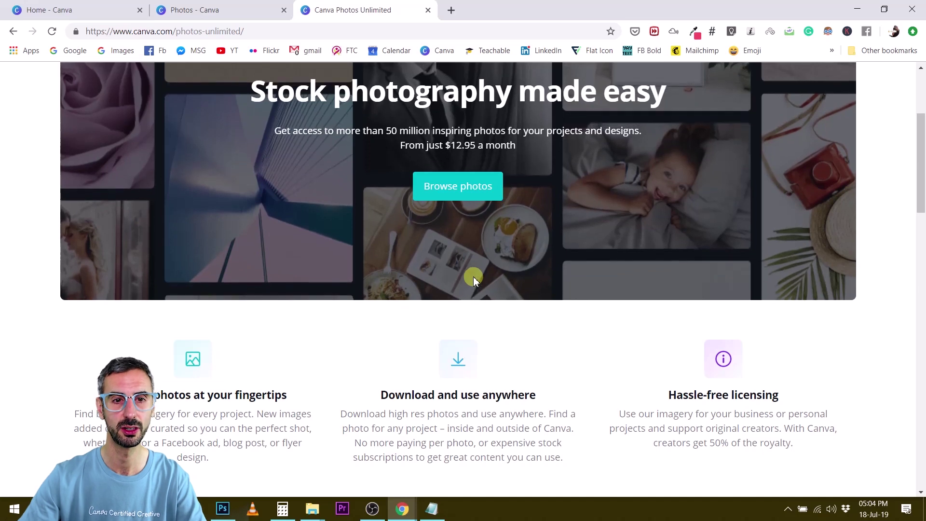
scroll(472, 283, down, 3)
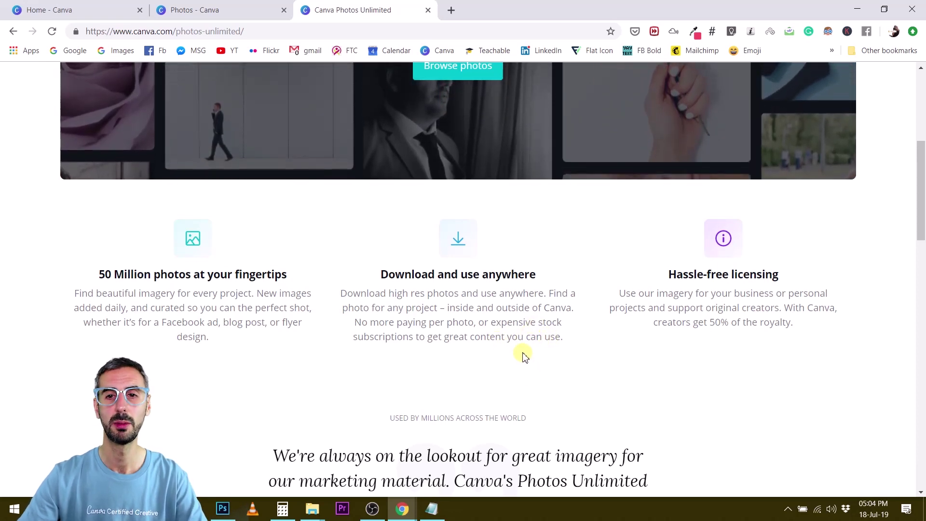
scroll(525, 358, down, 1)
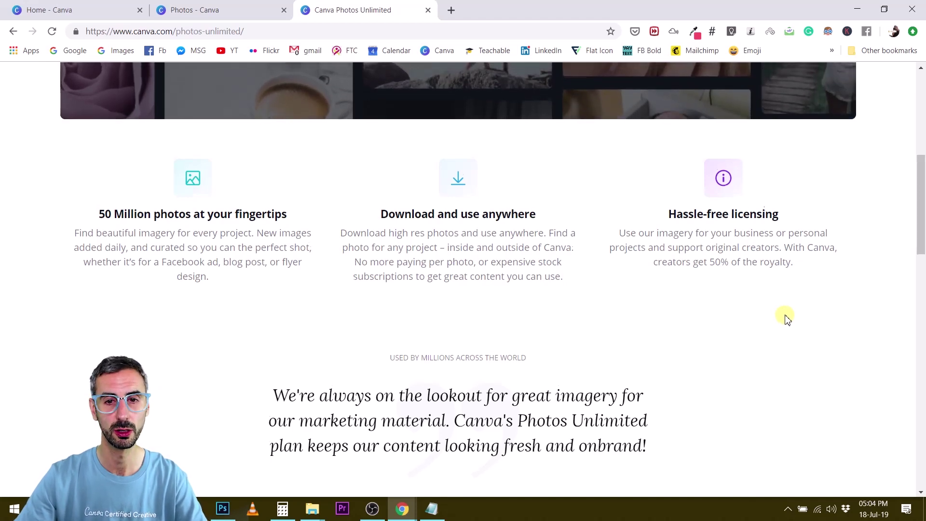
scroll(785, 317, down, 2)
scroll(787, 320, down, 6)
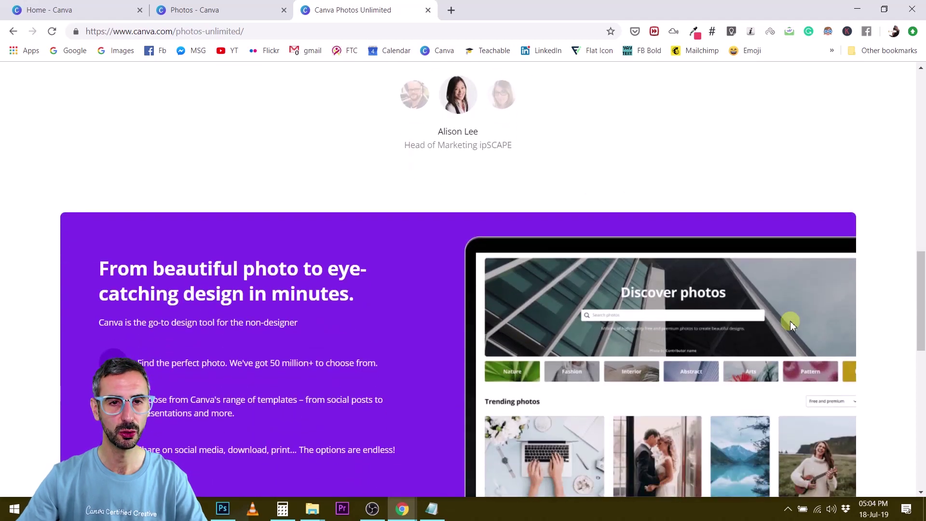
scroll(791, 324, down, 1)
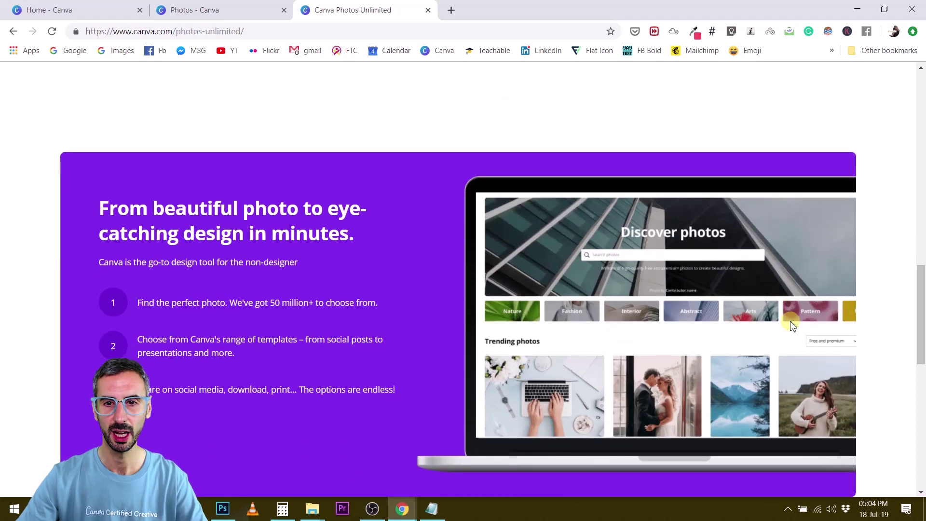
scroll(791, 325, down, 8)
scroll(788, 326, up, 1)
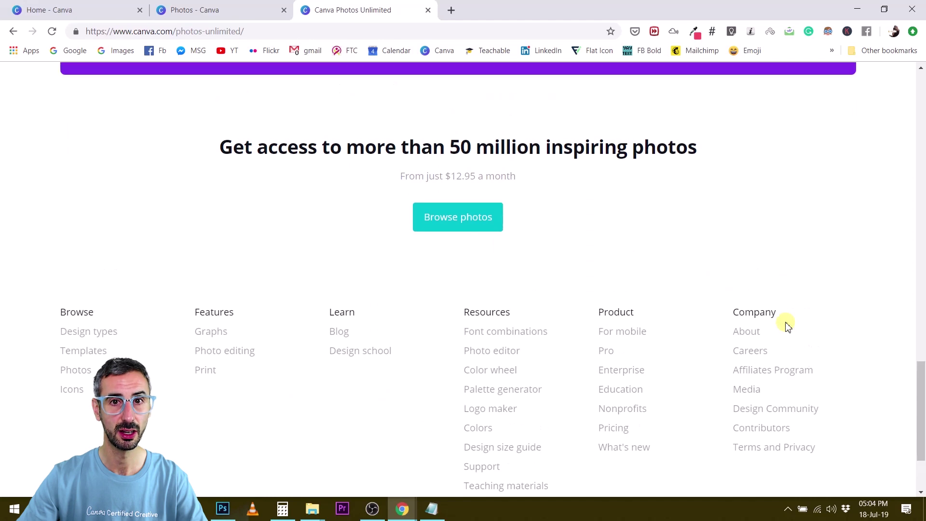
scroll(574, 74, up, 4)
Step: Return to the cats and dogs photo, review its subscription and single-download options, and close its details
click(239, 11)
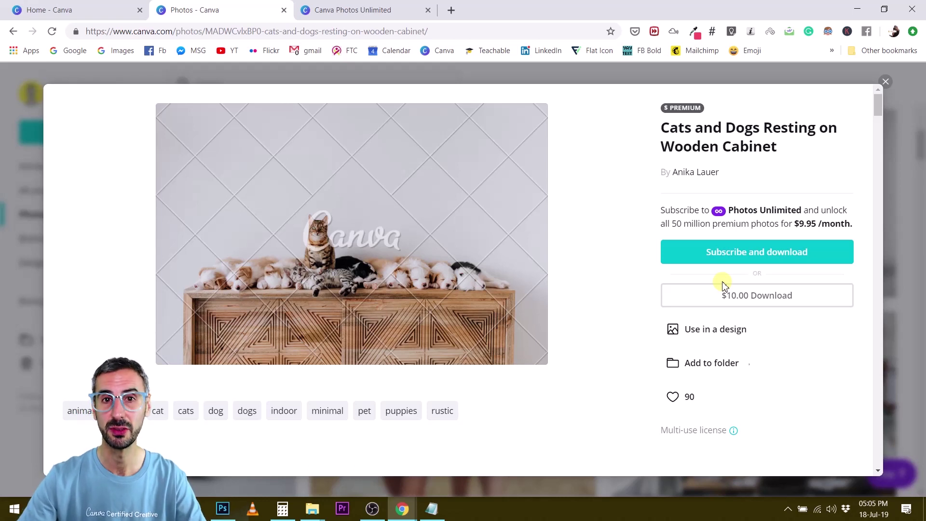
click(885, 81)
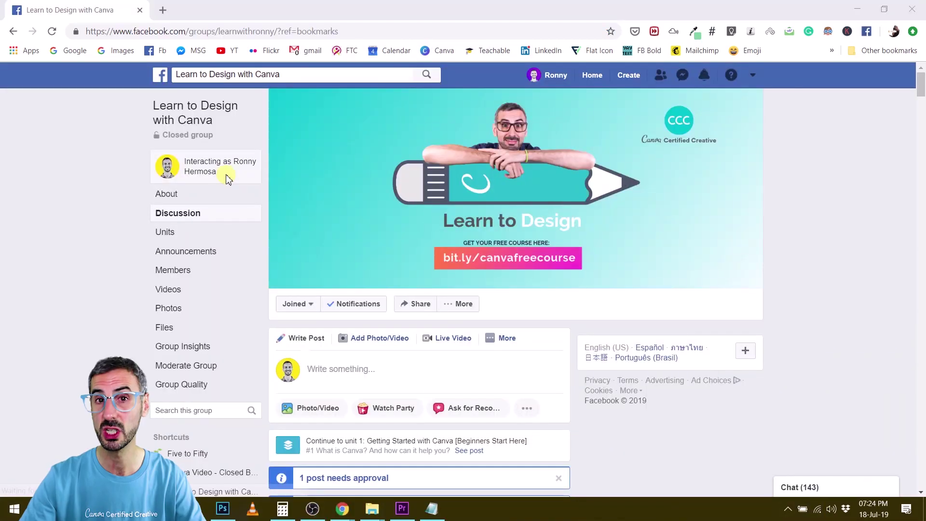
Step: Look through the Learn to Design with Canva group on Facebook, including the learning content in its units
scroll(327, 172, down, 5)
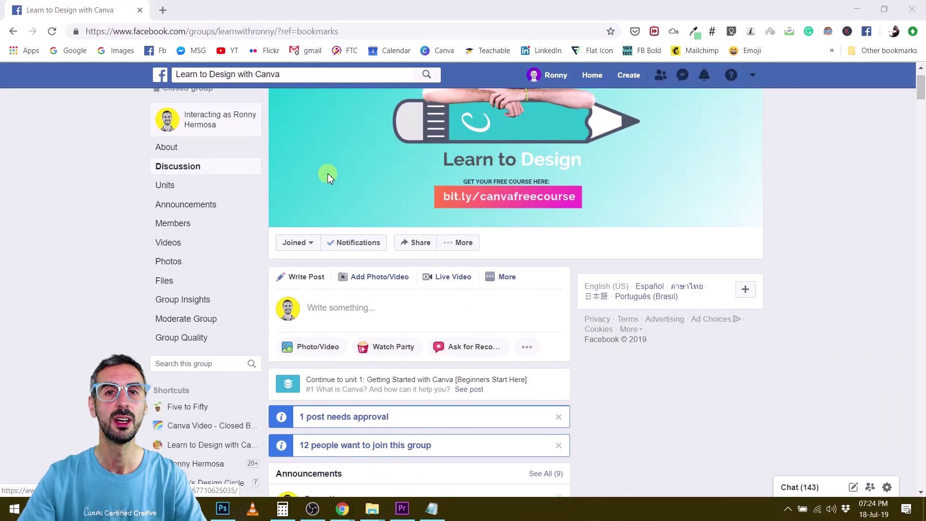
scroll(330, 183, down, 8)
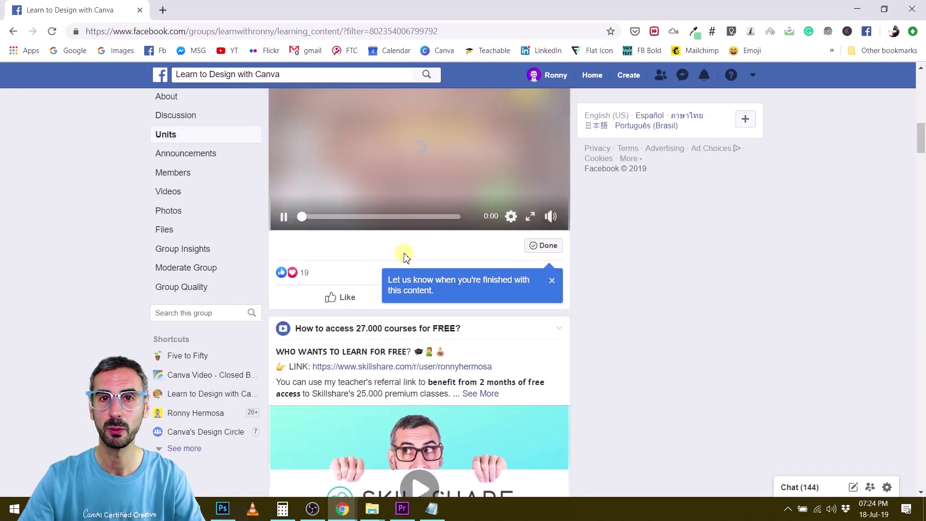
scroll(404, 253, up, 4)
scroll(404, 256, down, 15)
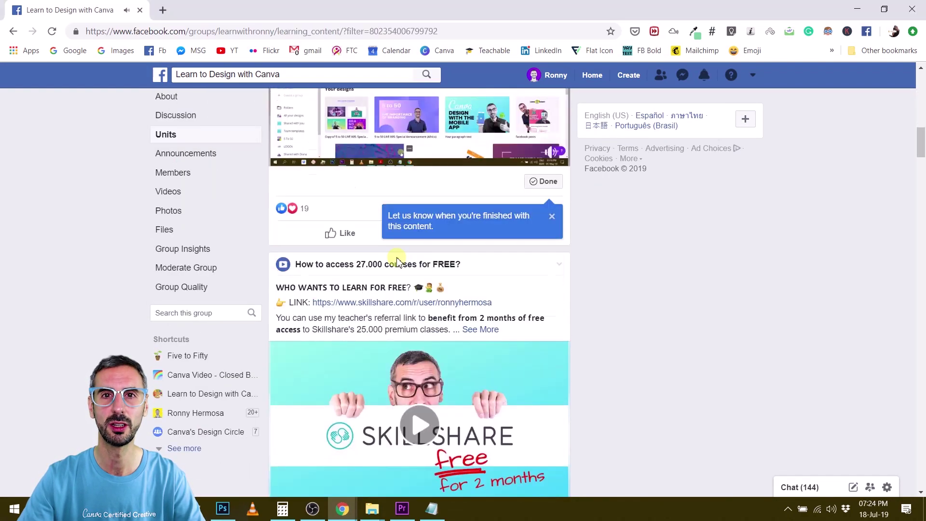
scroll(395, 261, down, 11)
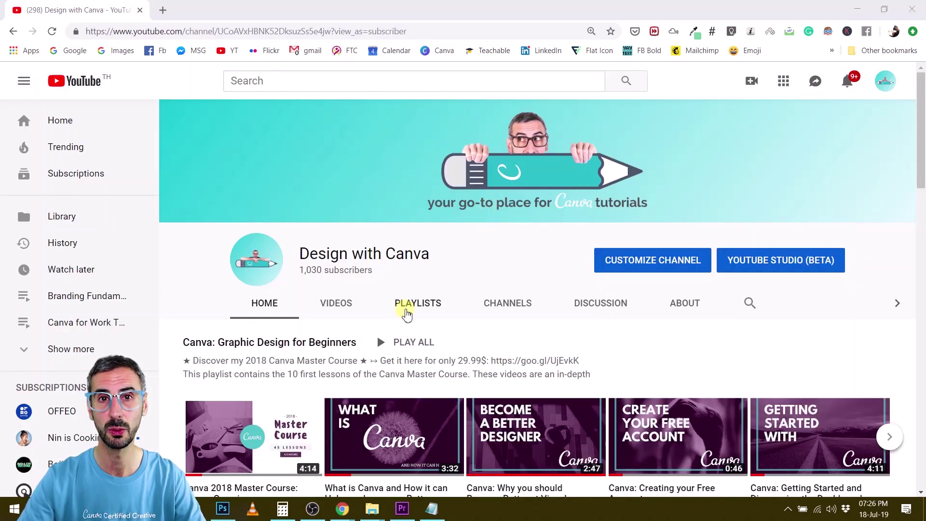
Step: Switch to the Design with Canva channel on YouTube and browse its tutorial playlists
scroll(405, 256, down, 3)
scroll(337, 199, down, 7)
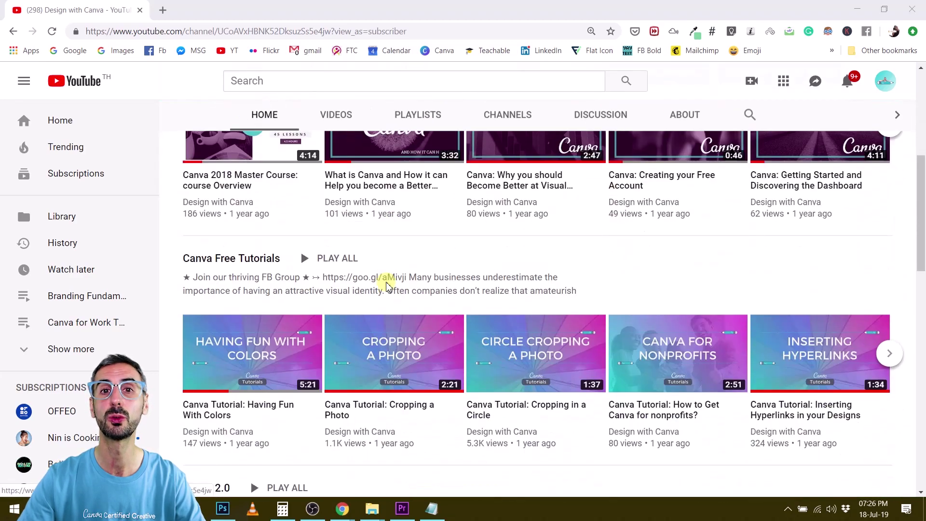
scroll(389, 284, down, 3)
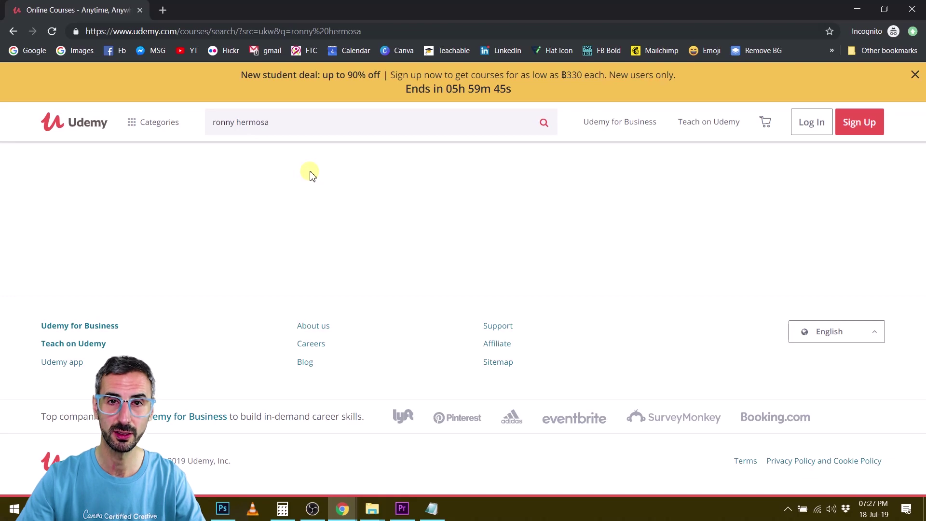
Step: Open the Canva for Android course from the instructor's Udemy search results and read through its course page
scroll(310, 174, down, 1)
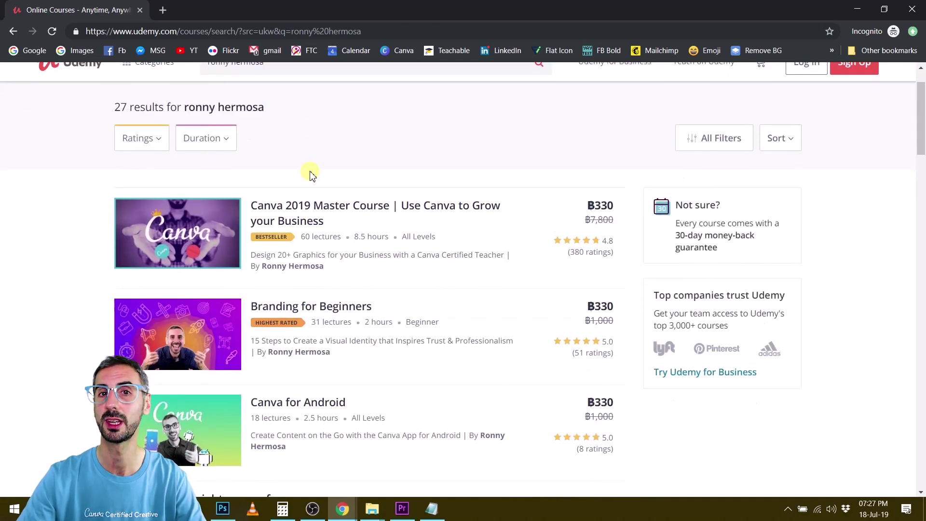
click(280, 403)
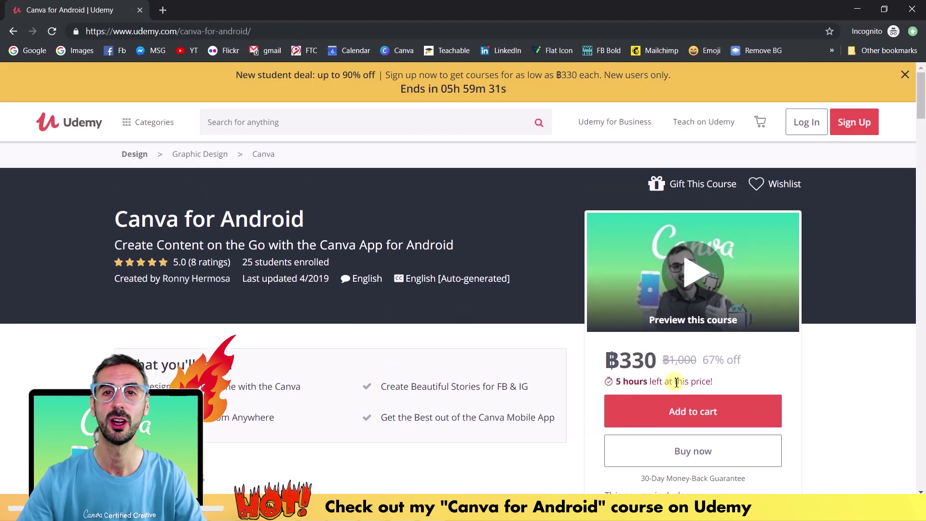
scroll(581, 386, down, 6)
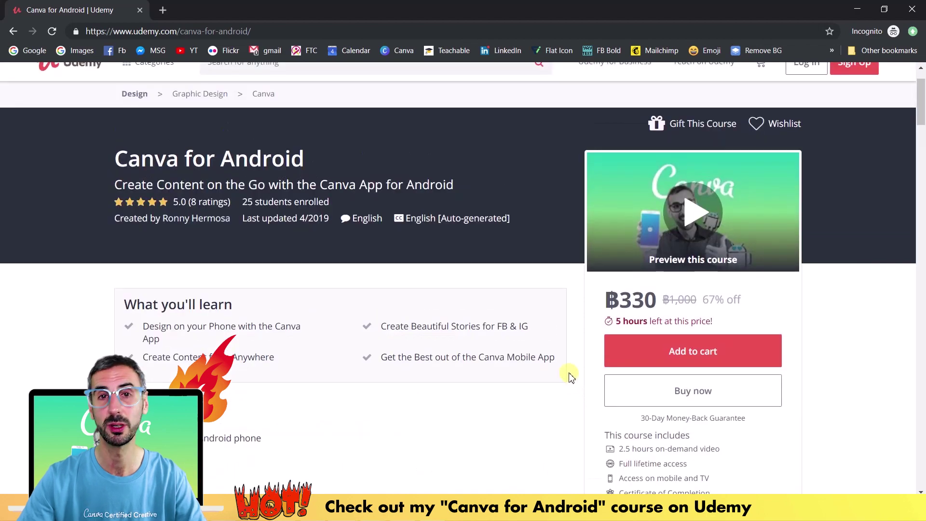
scroll(560, 376, down, 9)
scroll(531, 376, down, 2)
Step: Open the Canva 2019 Master Course page on Udemy and look over its requirements and description
click(391, 283)
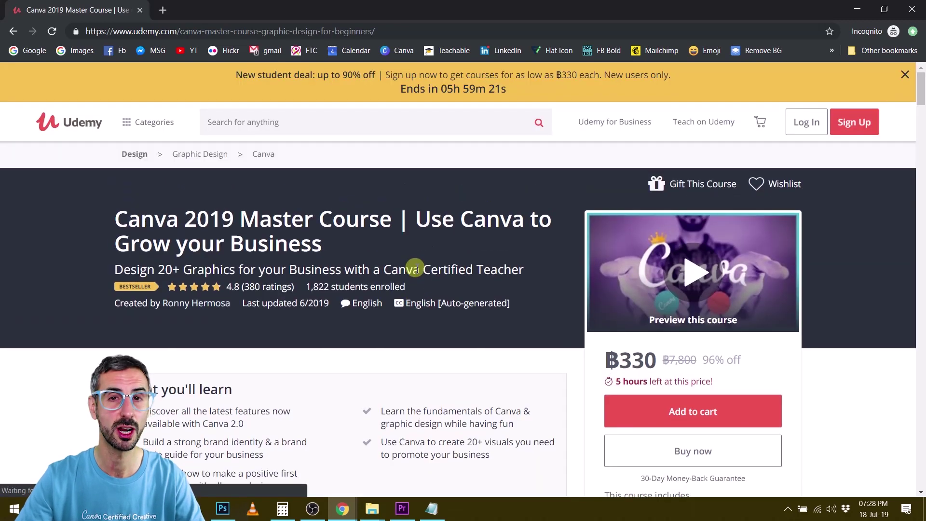
scroll(416, 275, down, 2)
scroll(416, 270, down, 6)
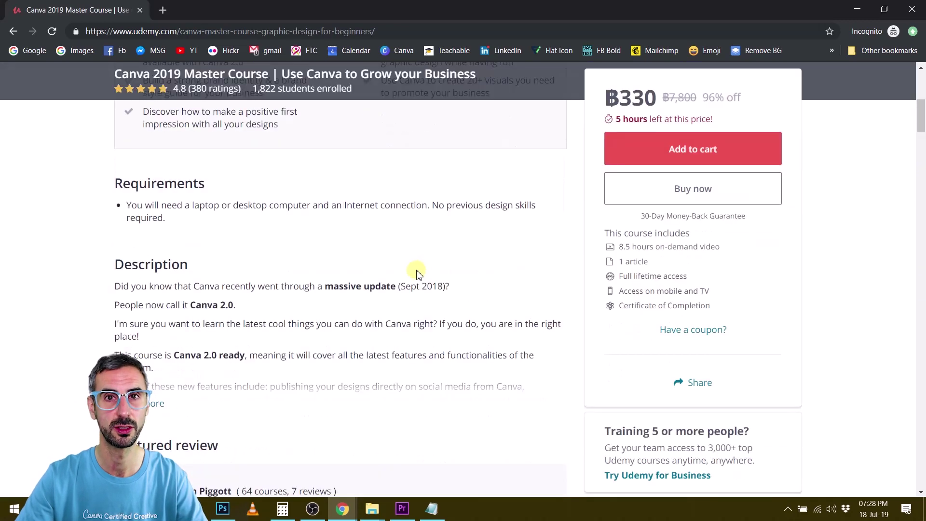